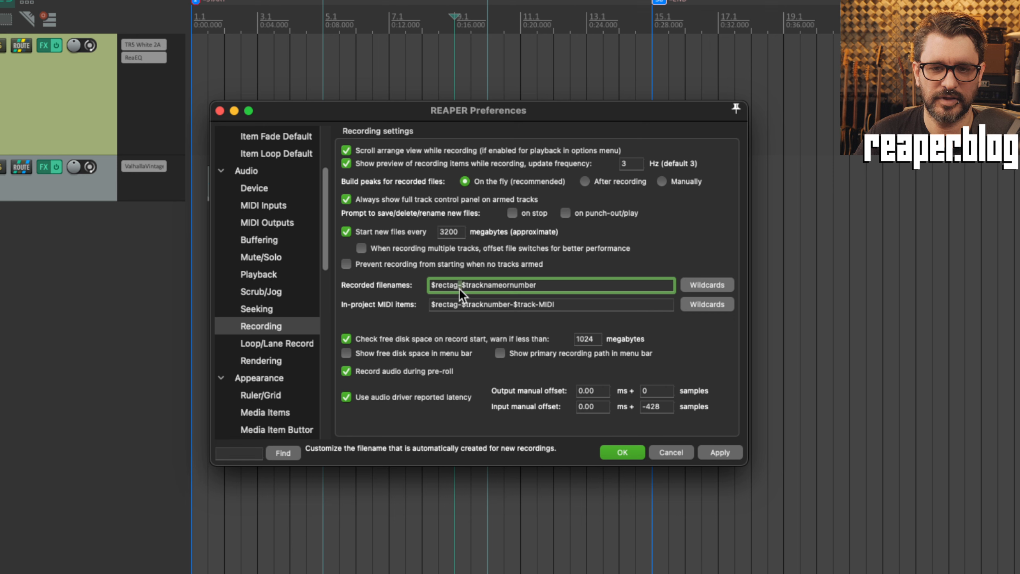
Set the project recording tag used by the $rectag wildcard to "alternate take"
{"action": "left_click_drag", "start_coordinate": [460, 288], "coordinate": [425, 291]}
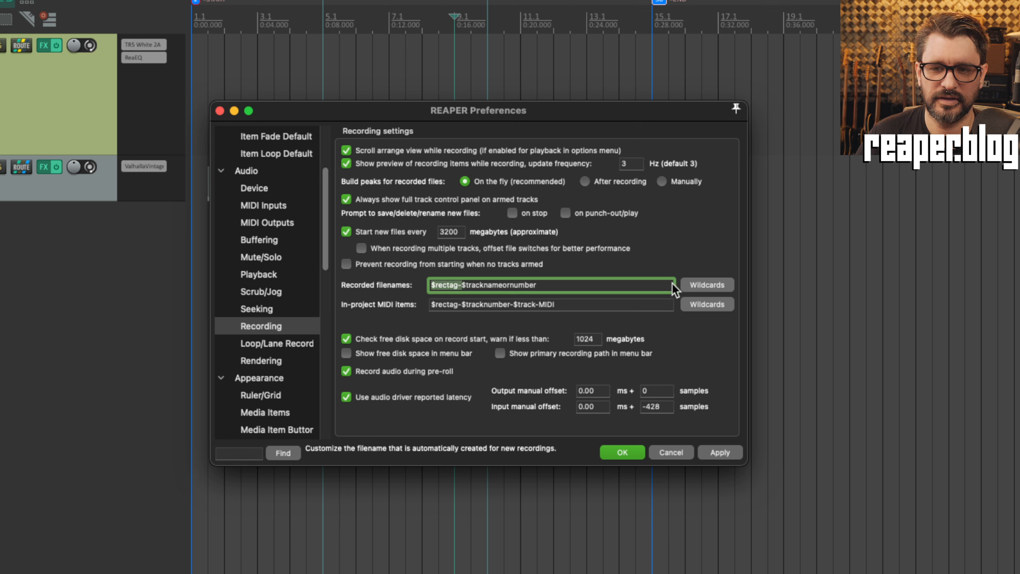
{"action": "left_click", "coordinate": [700, 284]}
{"action": "mouse_move", "coordinate": [752, 391]}
{"action": "left_click", "coordinate": [902, 425]}
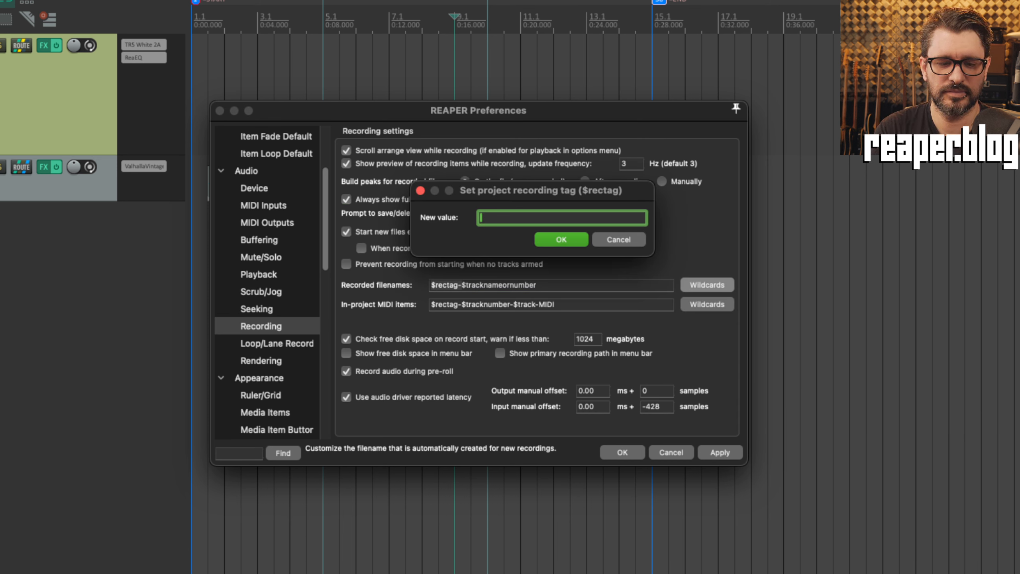
{"action": "type", "text": "alt"}
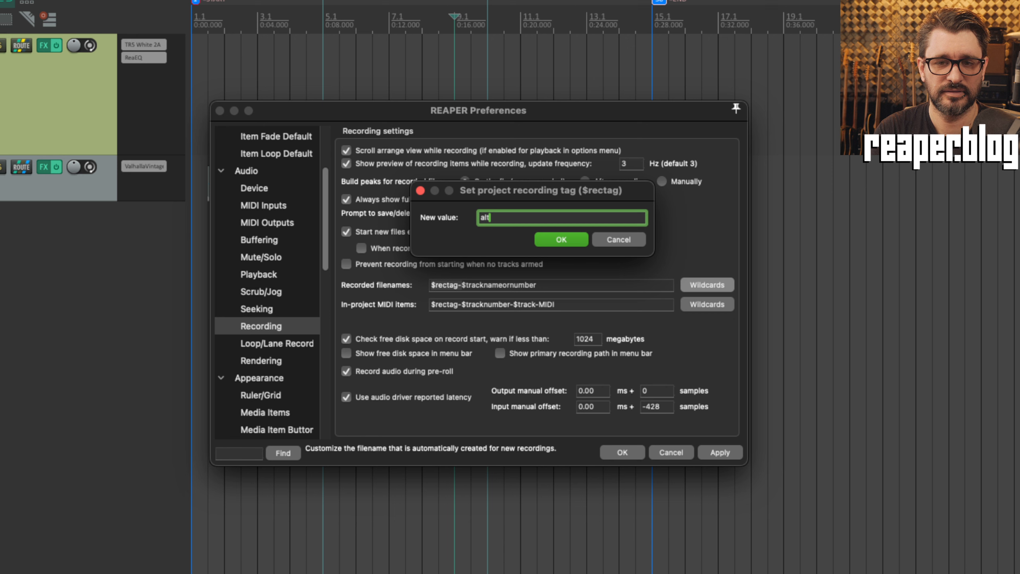
{"action": "type", "text": "ernate take"}
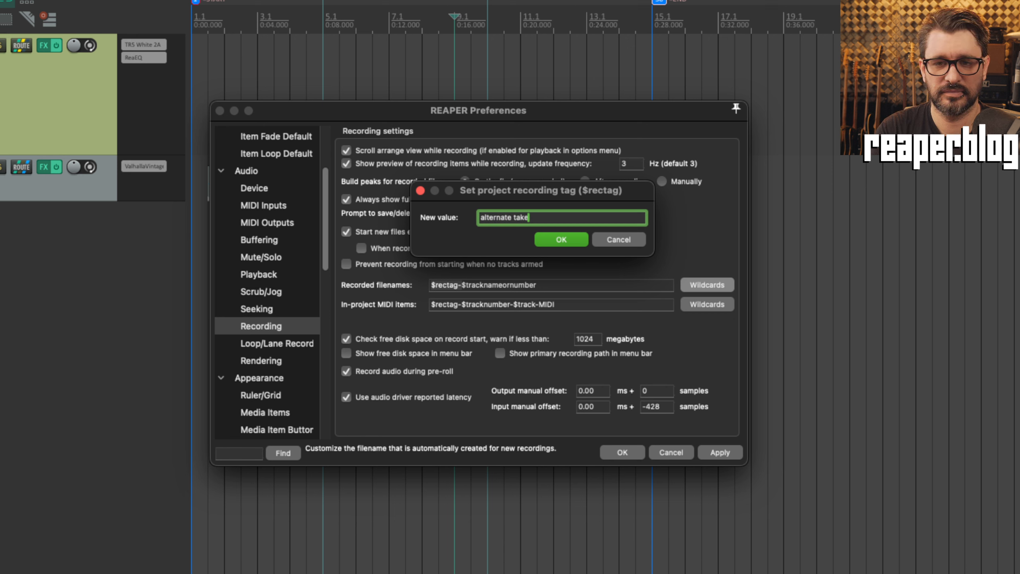
{"action": "left_click", "coordinate": [555, 239]}
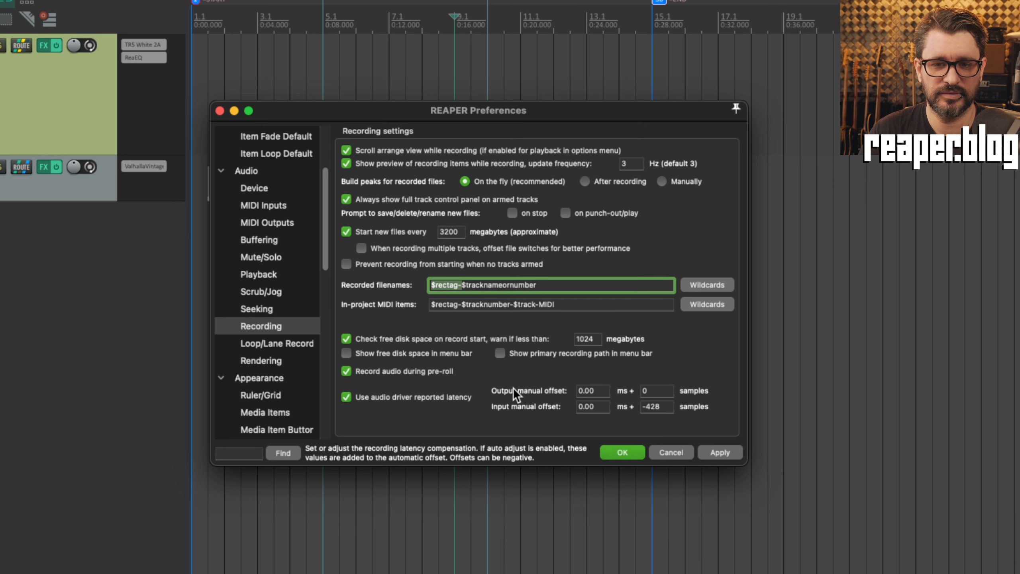
Append -$recpass[01] to the recorded filenames pattern after $tracknameornumber and accept the preferences
{"action": "left_click", "coordinate": [565, 284]}
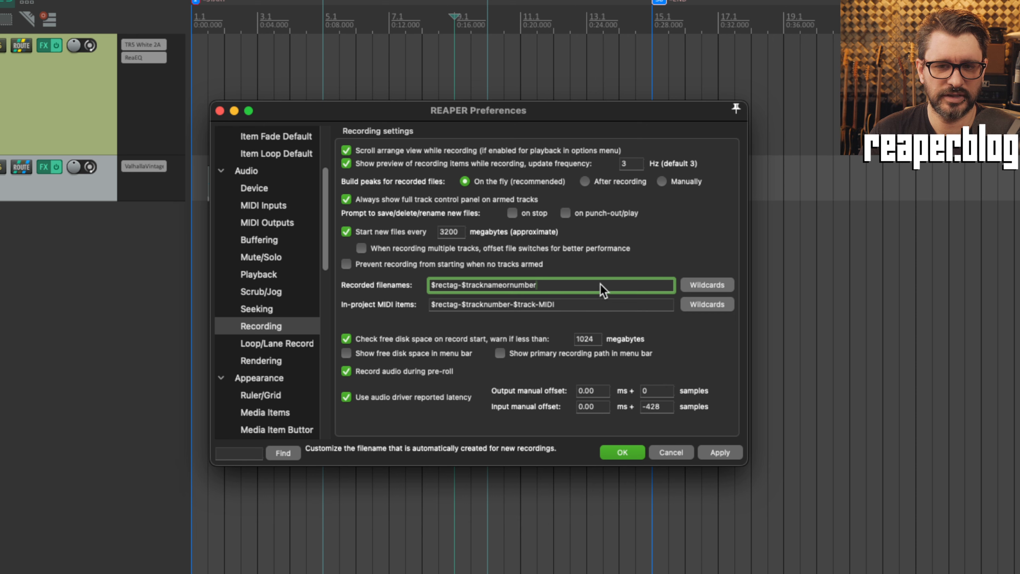
{"action": "type", "text": "-"}
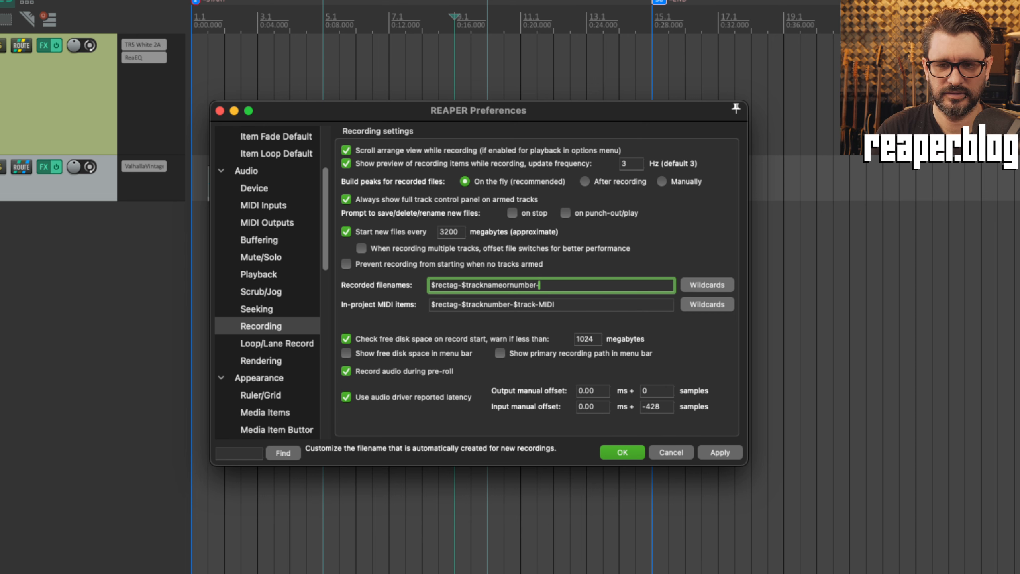
{"action": "left_click", "coordinate": [705, 284]}
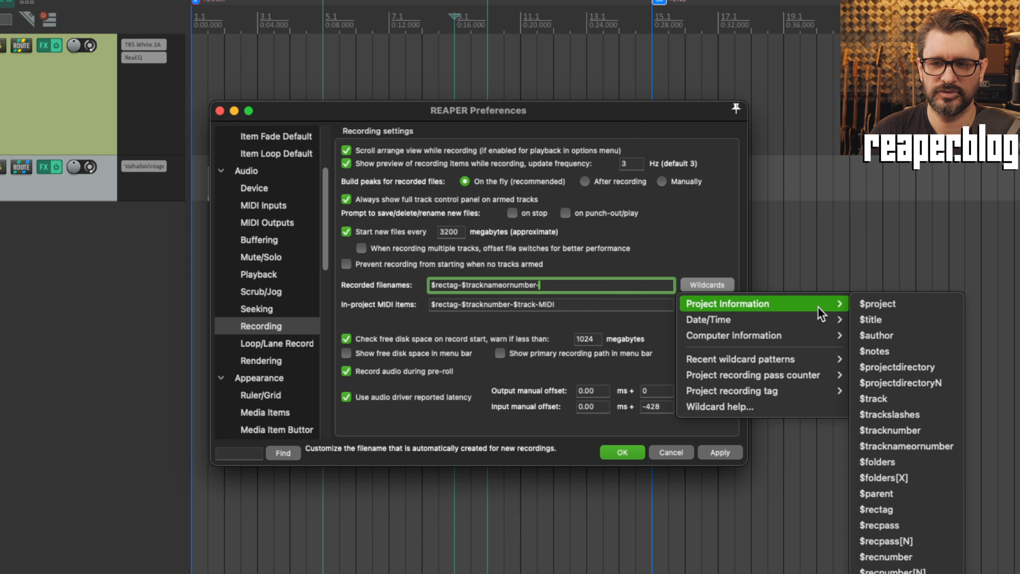
{"action": "mouse_move", "coordinate": [763, 303]}
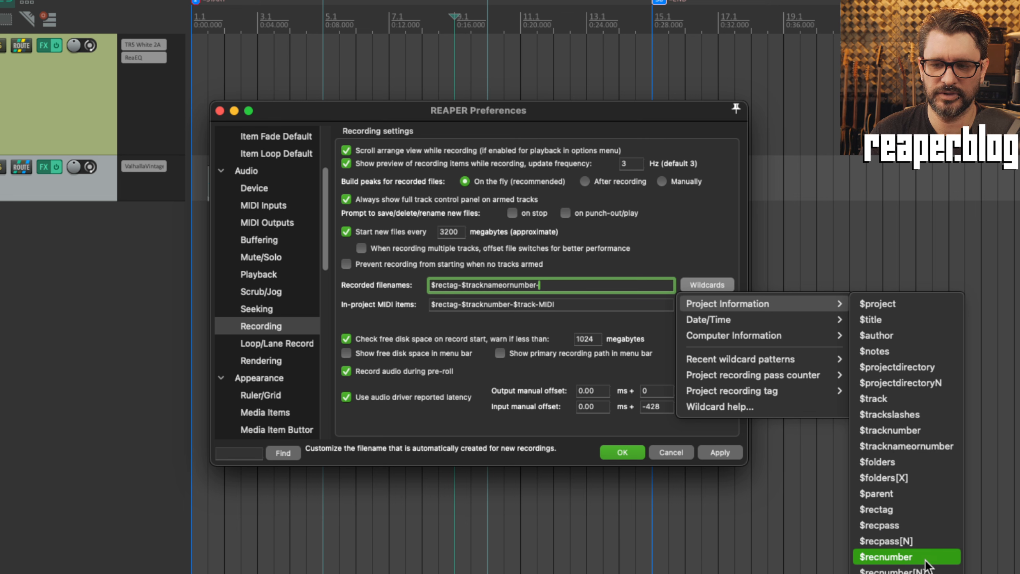
{"action": "left_click", "coordinate": [885, 540]}
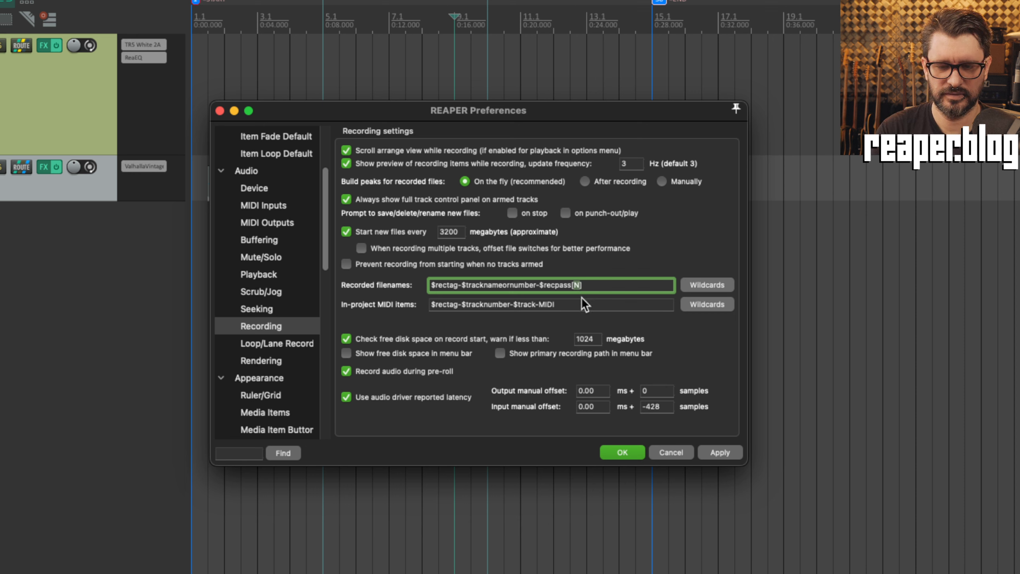
{"action": "type", "text": "00"}
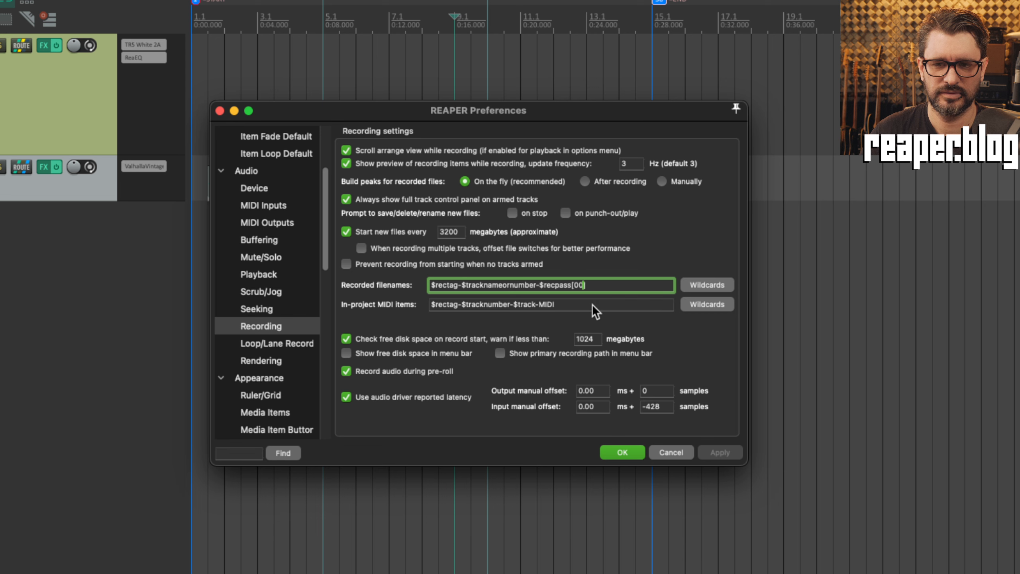
{"action": "key", "text": "BackSpace"}
{"action": "type", "text": "1"}
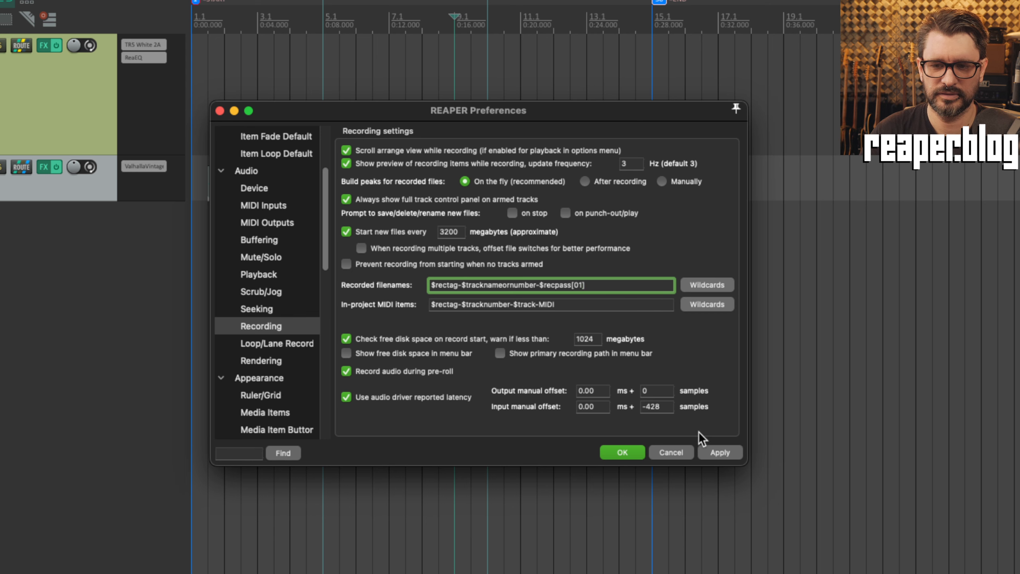
{"action": "left_click", "coordinate": [618, 452]}
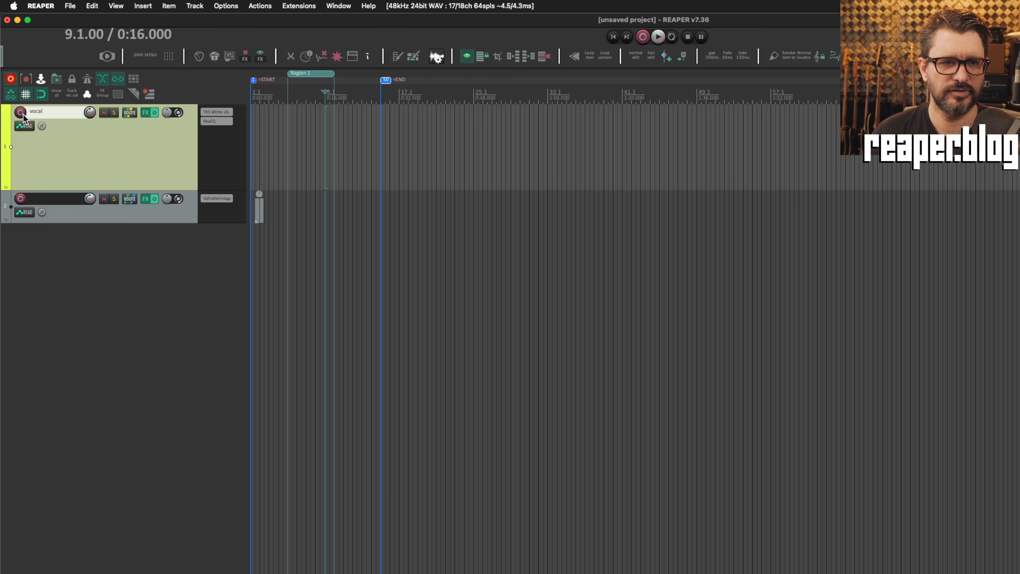
Arm the vocal track and record a take of about 2 seconds starting at 0:38
{"action": "left_click", "coordinate": [20, 112]}
{"action": "left_click", "coordinate": [290, 134]}
{"action": "left_click", "coordinate": [428, 127]}
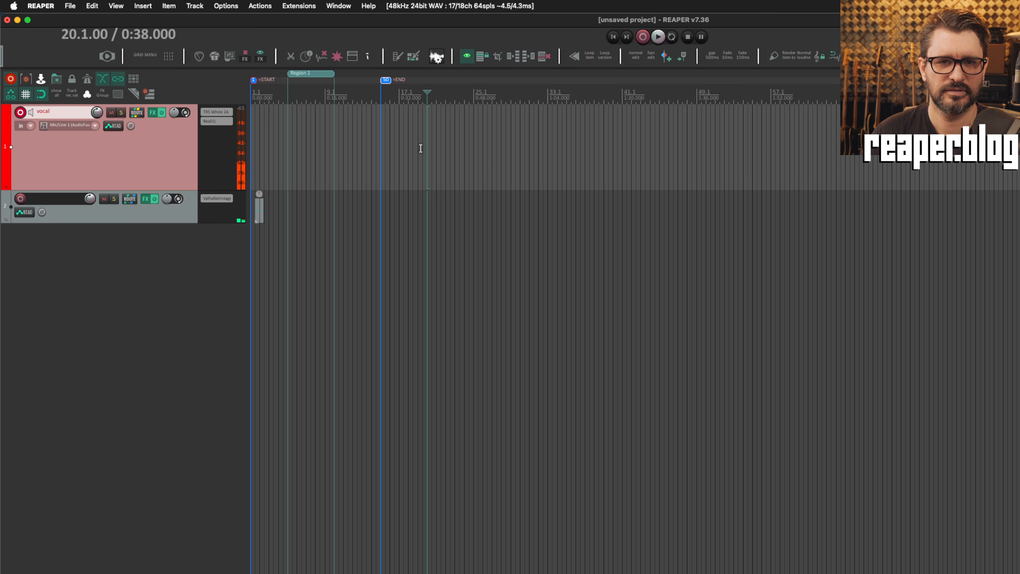
{"action": "key", "text": "super+r"}
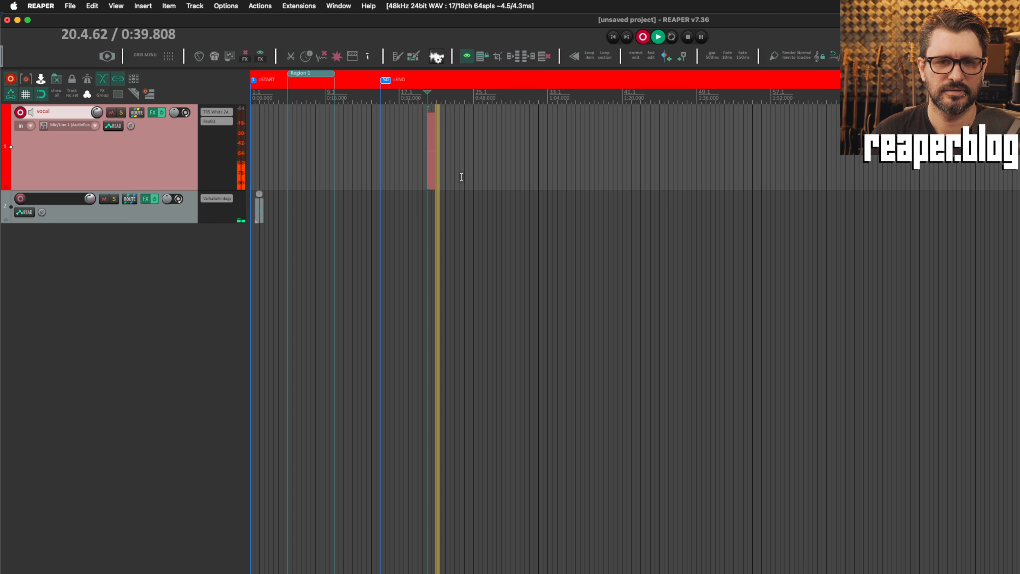
{"action": "key", "text": "space"}
Check the new vocal take's file name up close and disarm the vocal track
{"action": "left_click", "coordinate": [432, 165]}
{"action": "scroll", "coordinate": [460, 228], "scroll_direction": "up", "scroll_amount": 12}
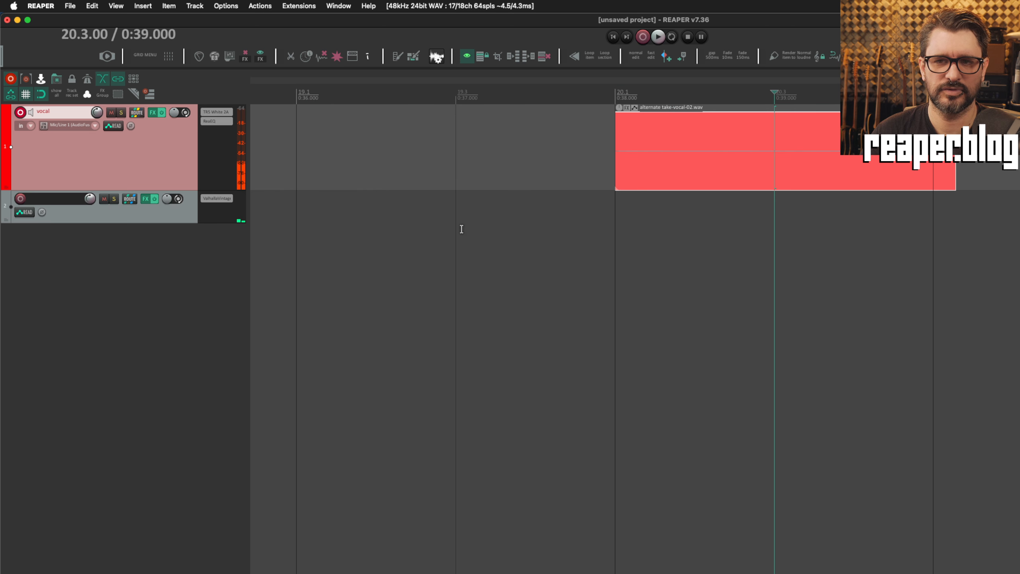
{"action": "scroll", "coordinate": [728, 147], "scroll_direction": "up", "scroll_amount": 4}
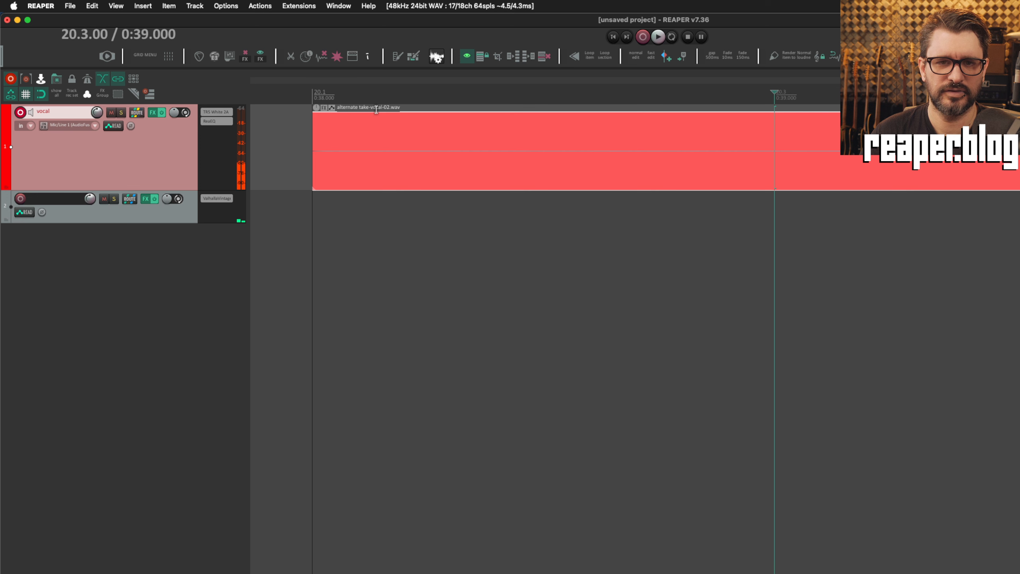
{"action": "left_click", "coordinate": [376, 108]}
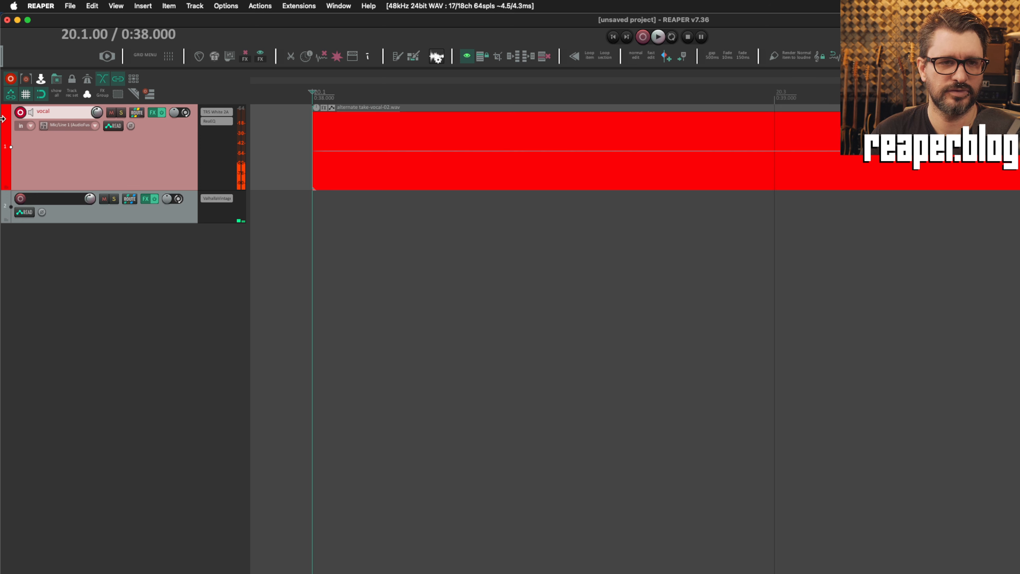
{"action": "left_click", "coordinate": [22, 113]}
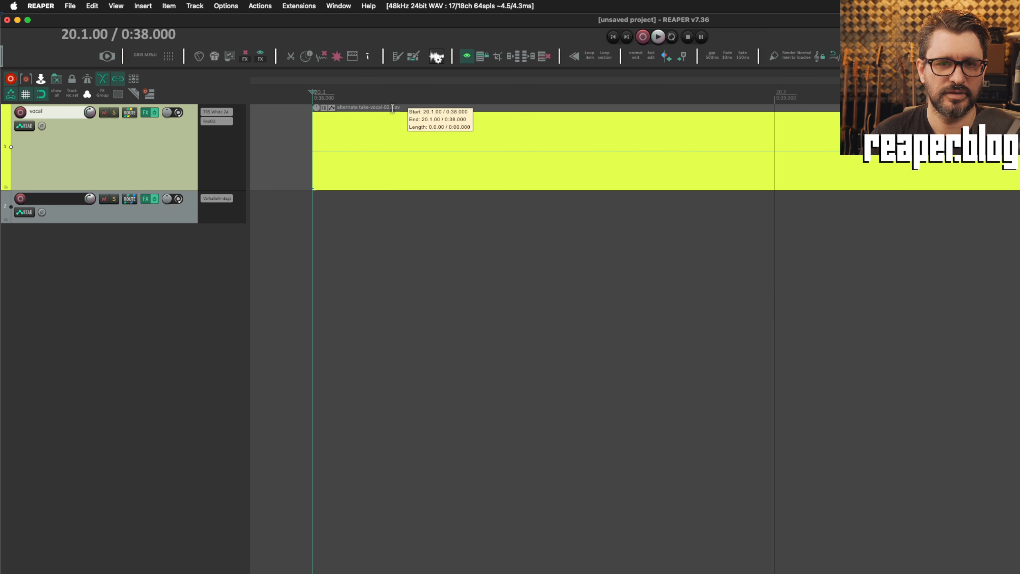
Look at the existing item near the start of the second track
{"action": "scroll", "coordinate": [364, 177], "scroll_direction": "down", "scroll_amount": 5}
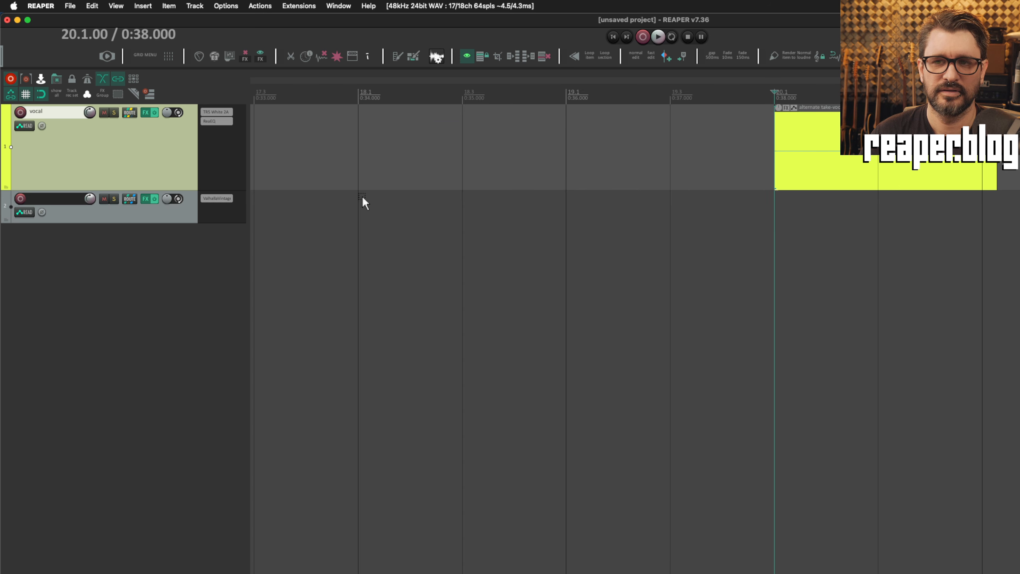
{"action": "scroll", "coordinate": [362, 196], "scroll_direction": "down", "scroll_amount": 8}
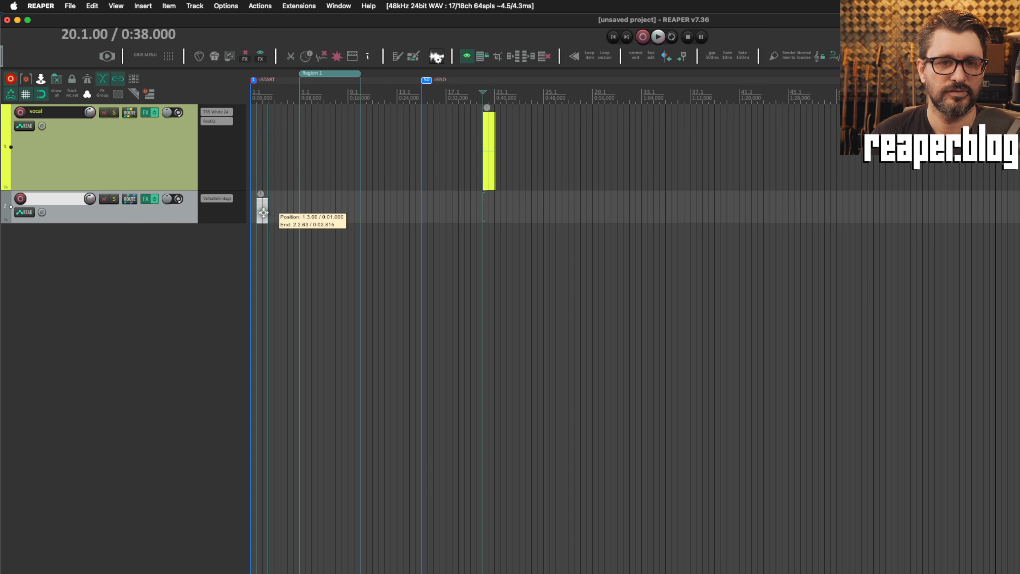
{"action": "left_click", "coordinate": [261, 202]}
{"action": "scroll", "coordinate": [283, 217], "scroll_direction": "up", "scroll_amount": 6}
{"action": "scroll", "coordinate": [407, 217], "scroll_direction": "down", "scroll_amount": 6}
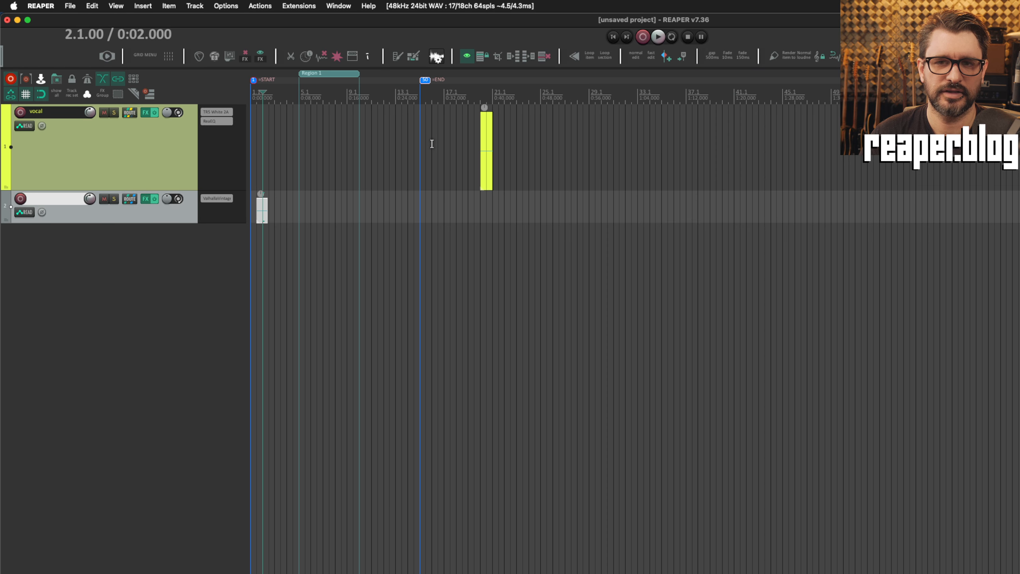
Rearm the vocal track, record another short take from 0:43, and check its file name
{"action": "left_click", "coordinate": [508, 150]}
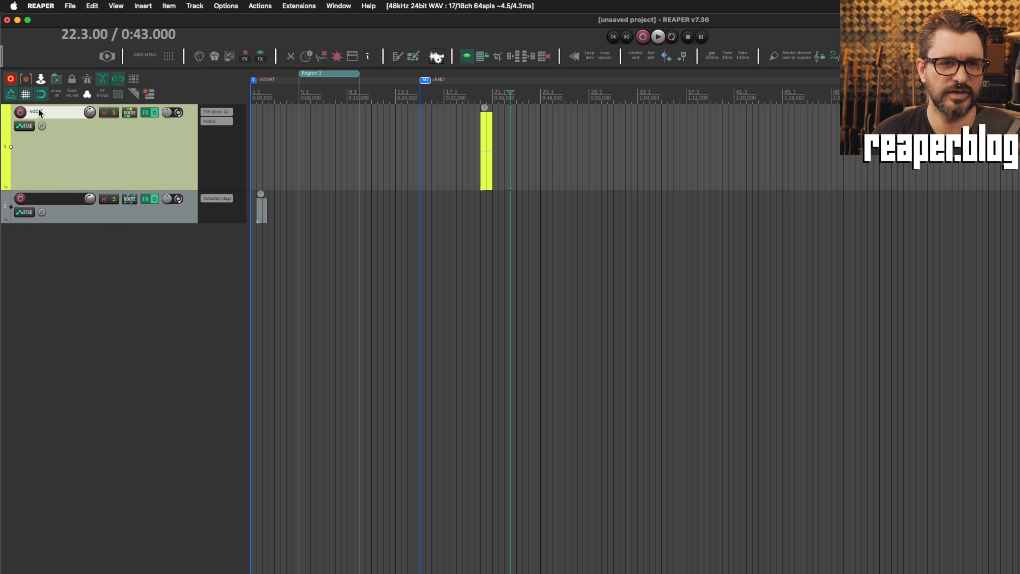
{"action": "left_click", "coordinate": [20, 112]}
{"action": "key", "text": "super+r"}
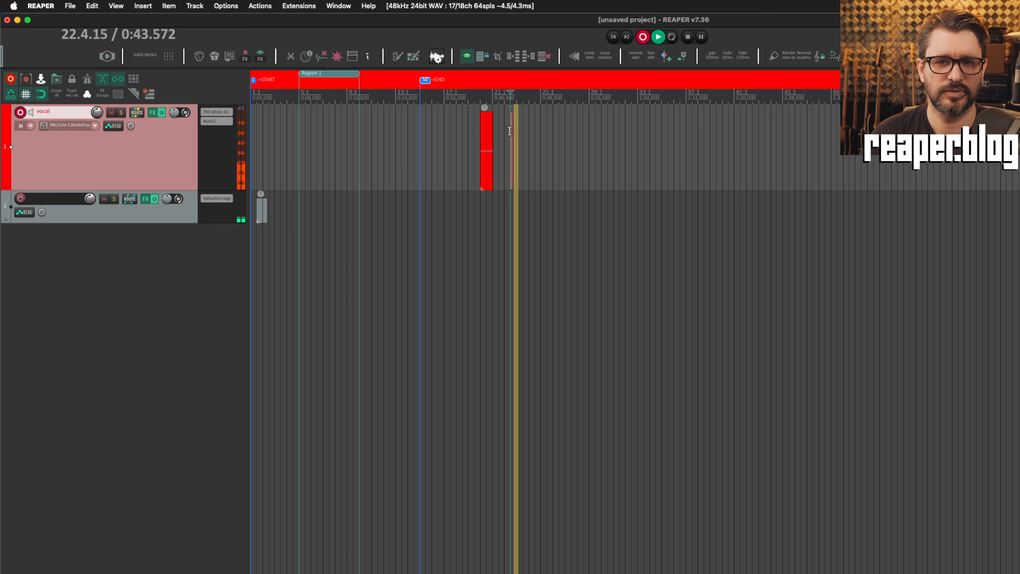
{"action": "key", "text": "space"}
{"action": "scroll", "coordinate": [526, 169], "scroll_direction": "up", "scroll_amount": 8}
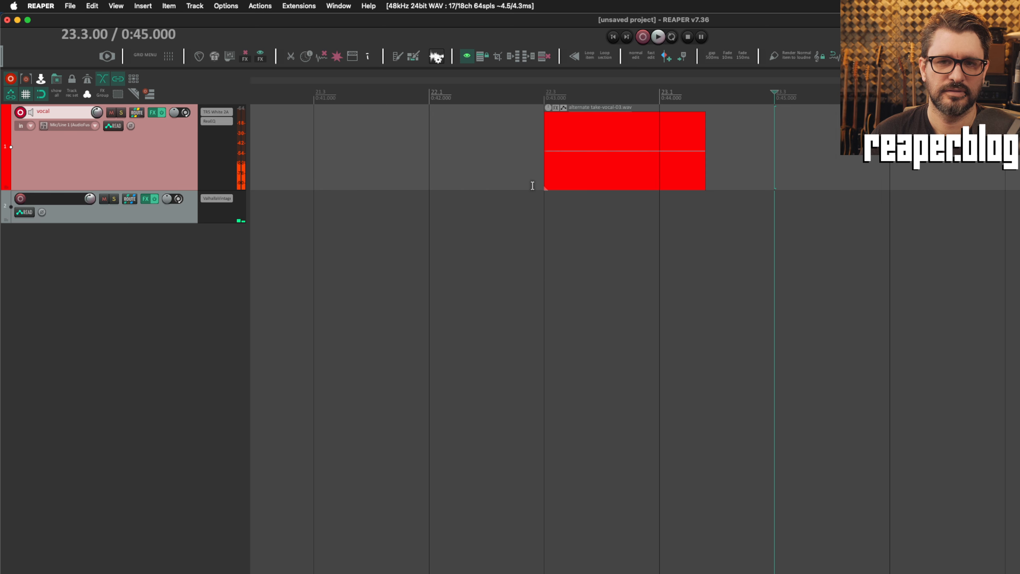
{"action": "scroll", "coordinate": [566, 189], "scroll_direction": "down", "scroll_amount": 7}
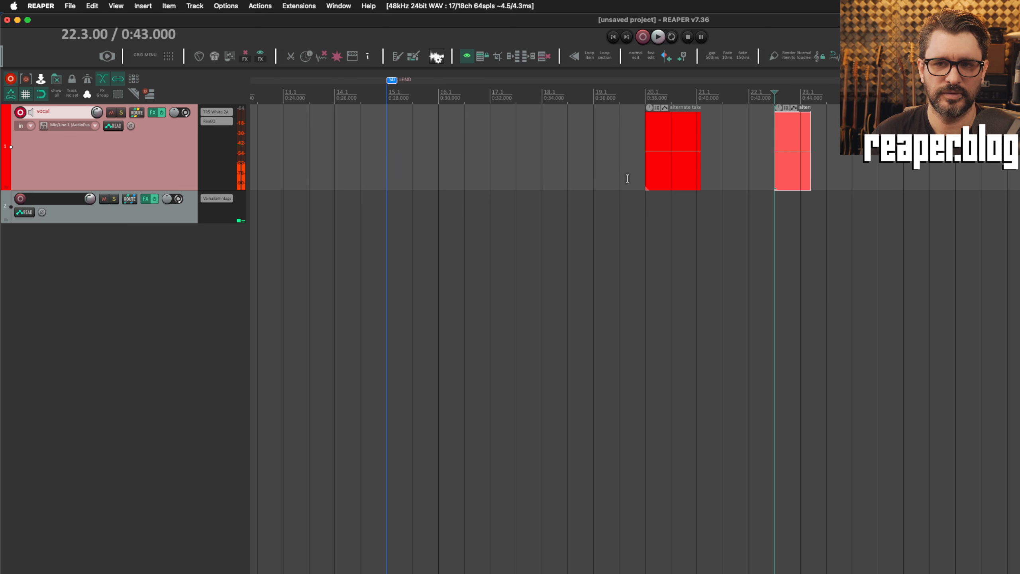
Find the recording tag actions by filtering the action list for "recta" and select Set project recording tag
{"action": "left_click", "coordinate": [541, 134]}
{"action": "key", "text": "shift+slash"}
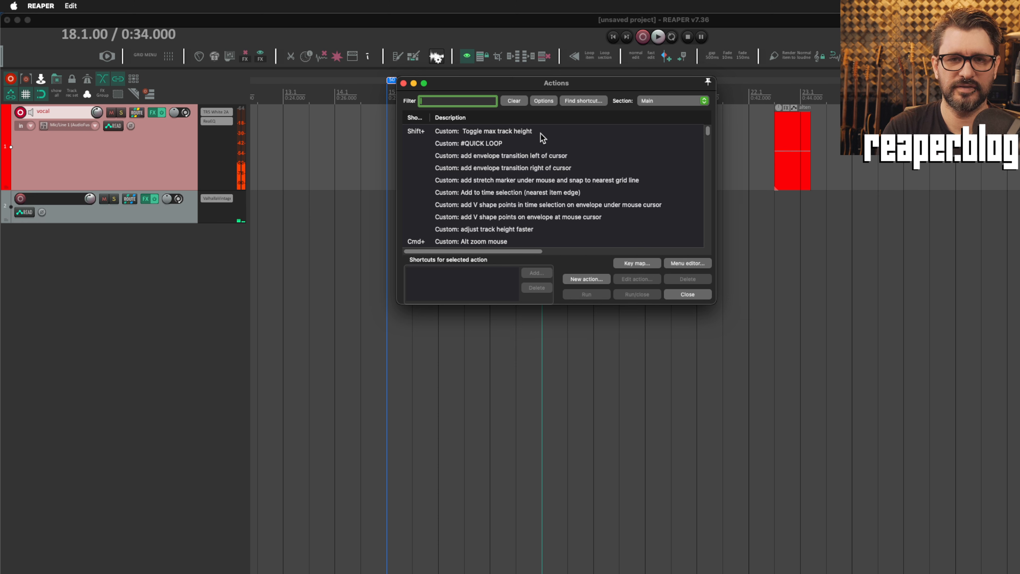
{"action": "type", "text": "recta"}
{"action": "left_click_drag", "start_coordinate": [513, 82], "coordinate": [471, 144]}
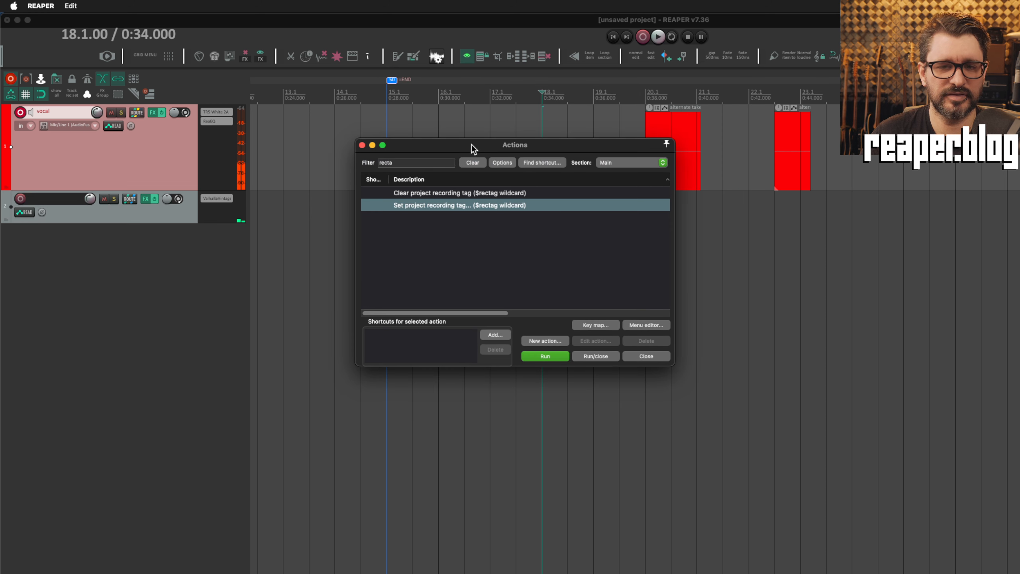
{"action": "left_click", "coordinate": [498, 223]}
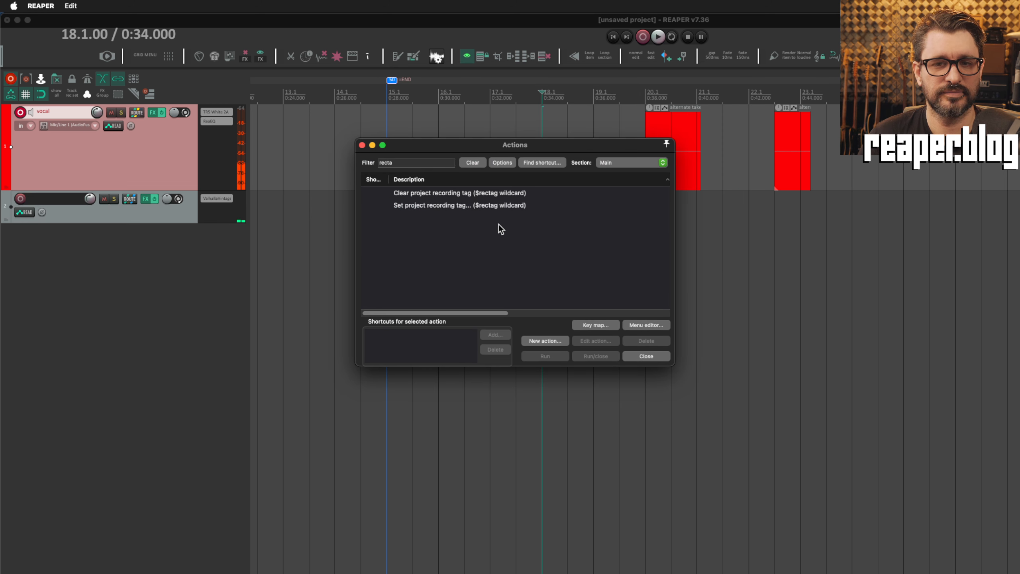
{"action": "left_click", "coordinate": [502, 207]}
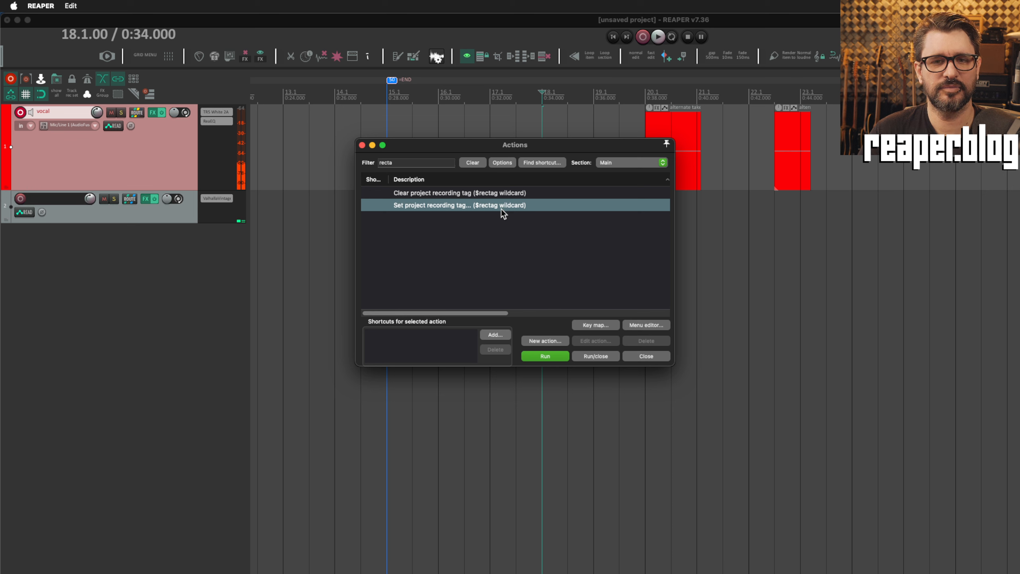
View the project's title and author fields and the vocal track's name, and return to the Set project recording tag action
{"action": "left_click", "coordinate": [112, 140]}
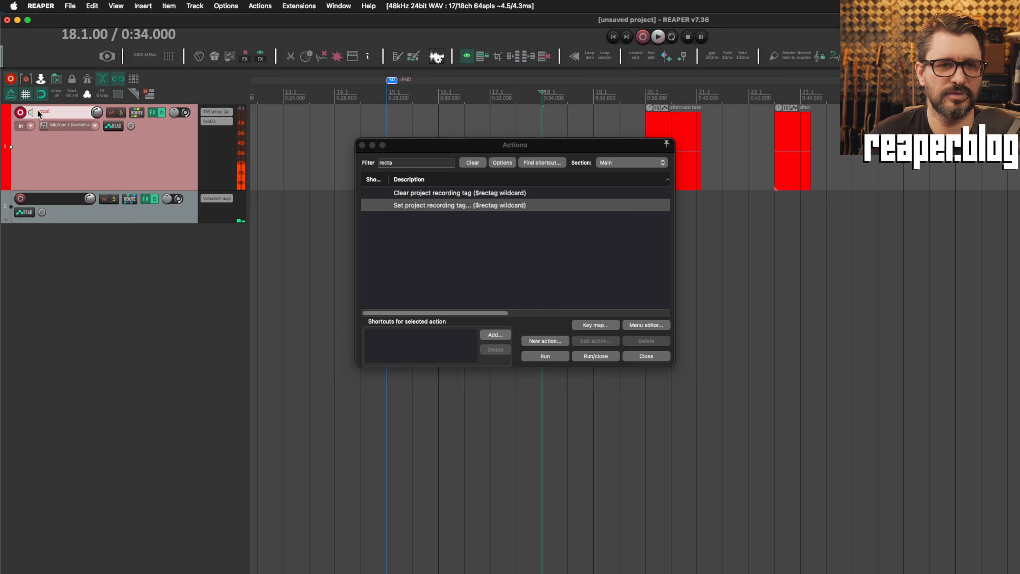
{"action": "key", "text": "alt+Return"}
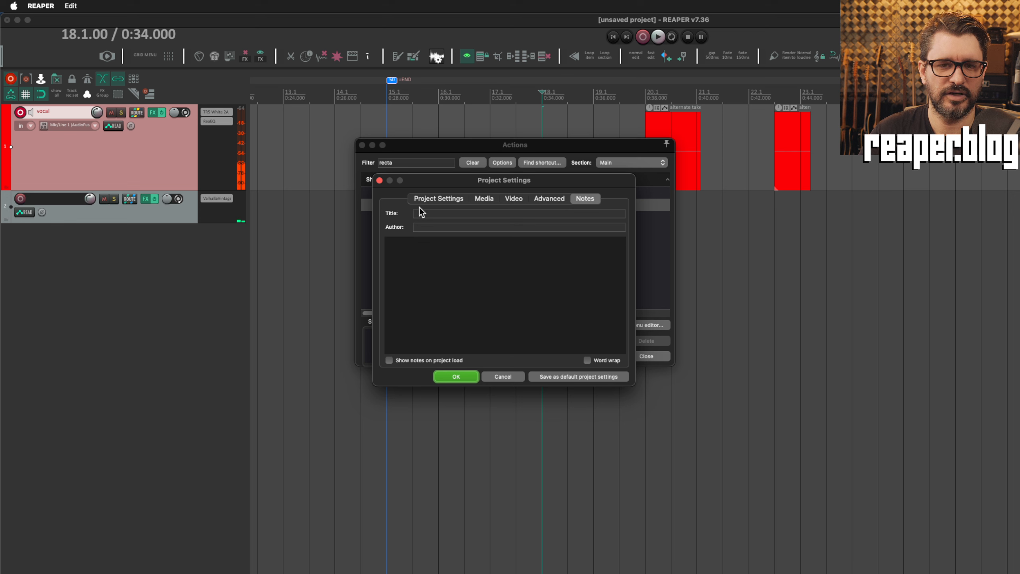
{"action": "left_click", "coordinate": [501, 377]}
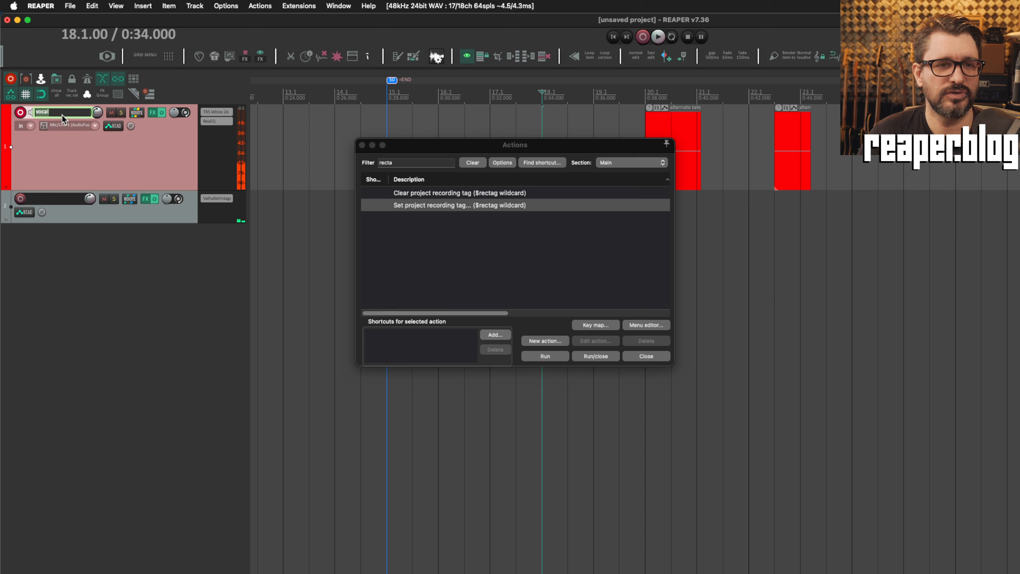
{"action": "left_click", "coordinate": [62, 158]}
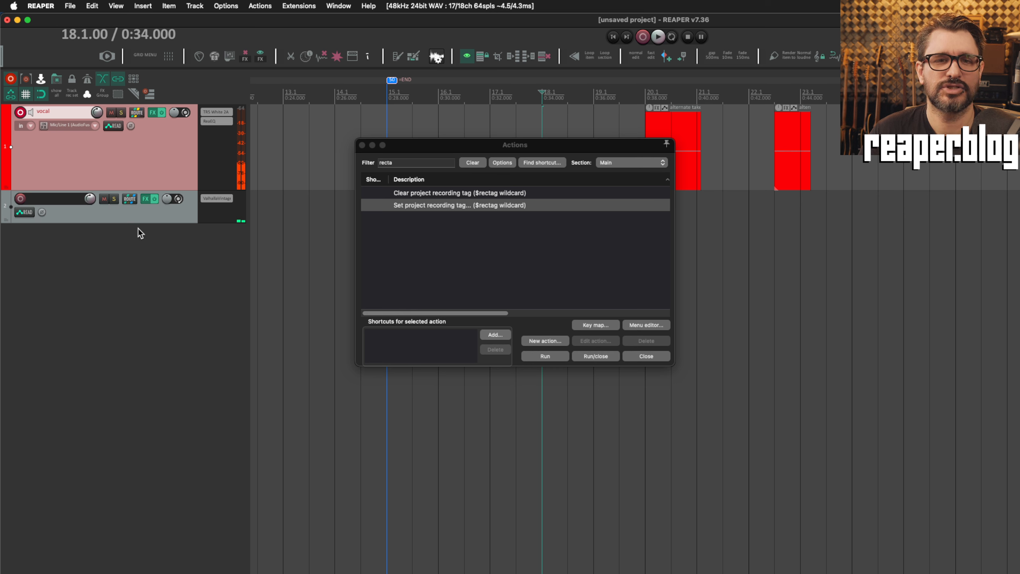
{"action": "left_click", "coordinate": [510, 207]}
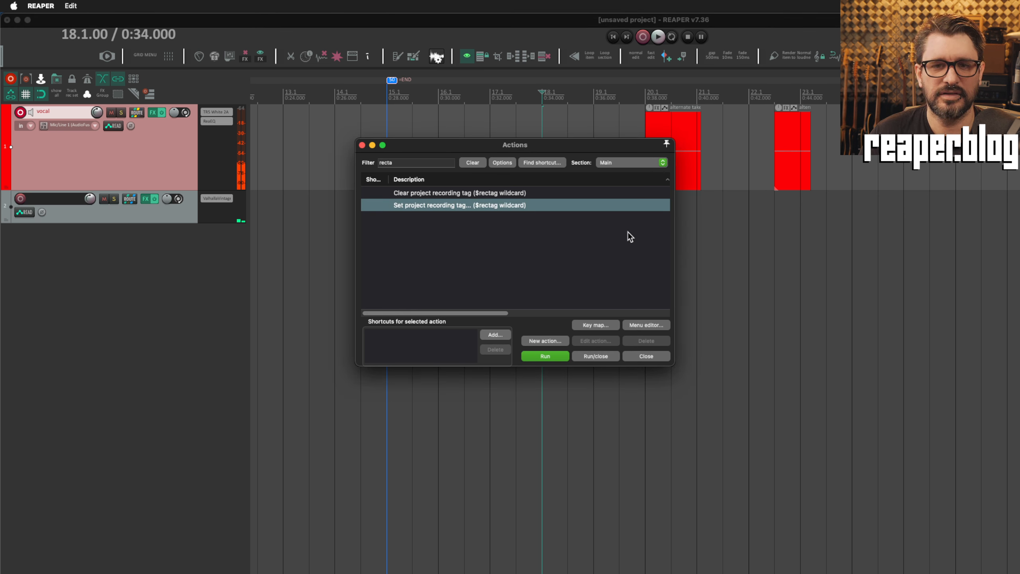
Show the Big Clock Plus window, reopen the Actions window, and arrange both so the clock's next pass line is visible
{"action": "left_click", "coordinate": [696, 141]}
{"action": "left_click", "coordinate": [625, 119]}
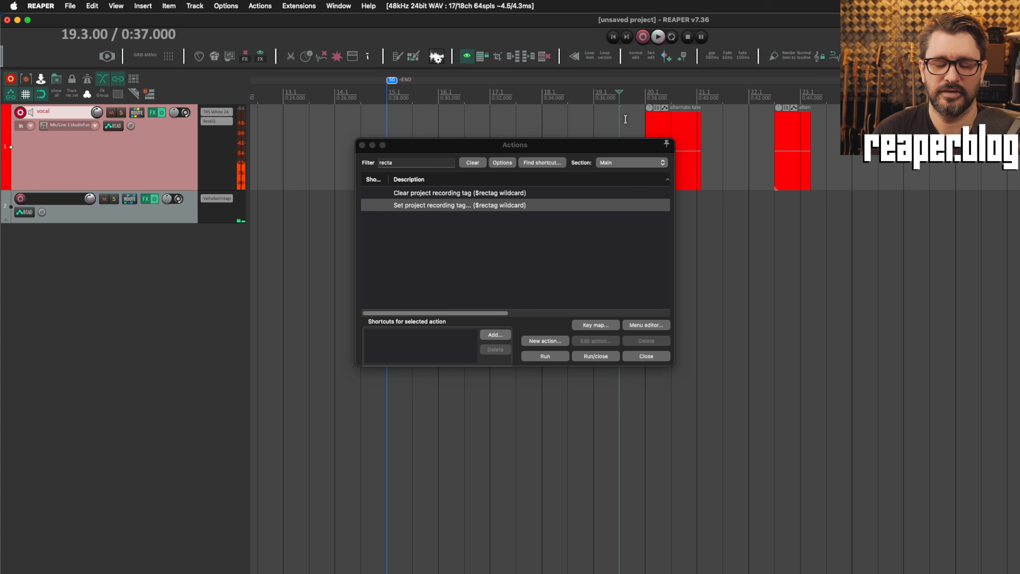
{"action": "left_click", "coordinate": [121, 6]}
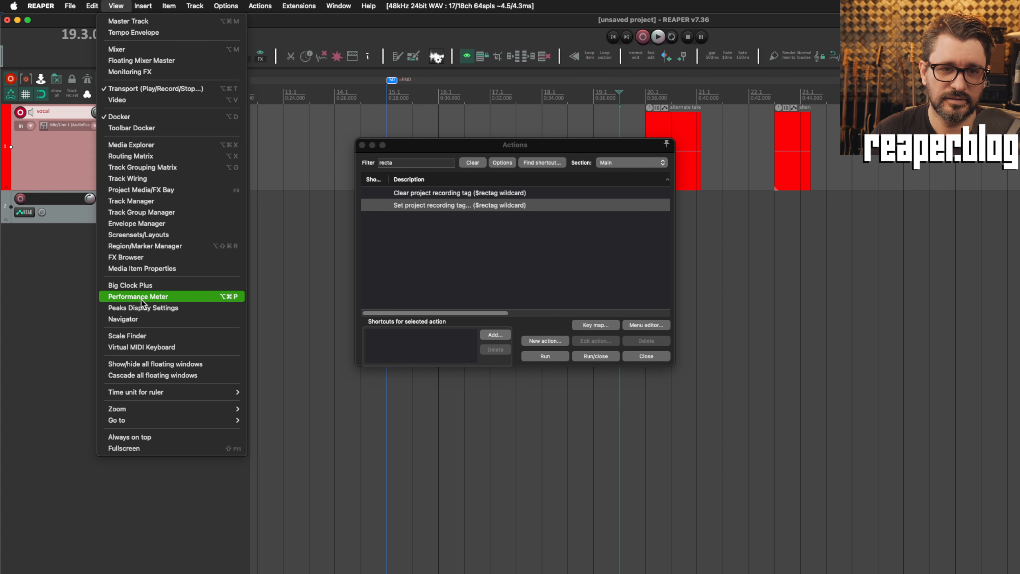
{"action": "left_click", "coordinate": [186, 286]}
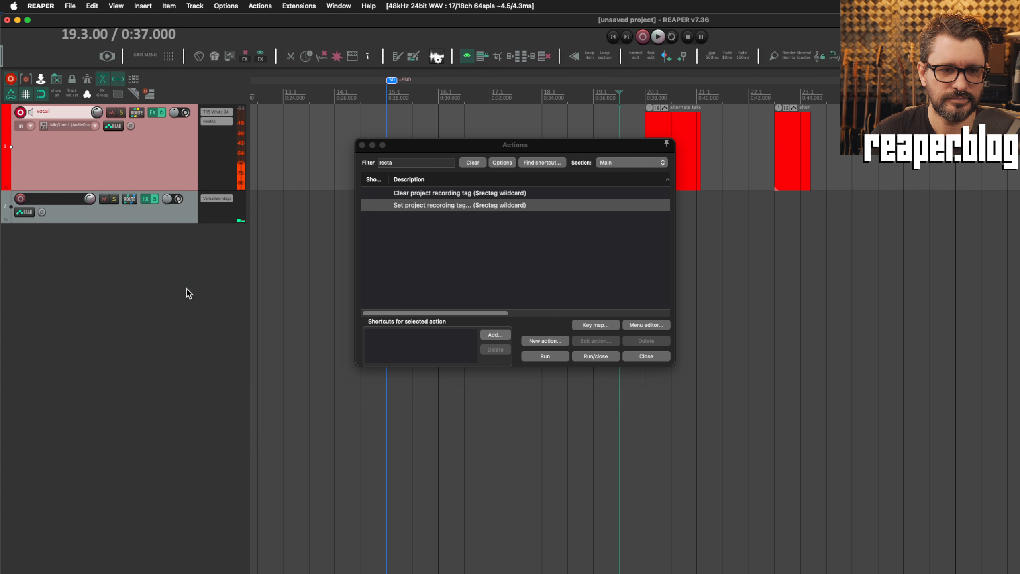
{"action": "key", "text": "question"}
{"action": "left_click_drag", "start_coordinate": [608, 137], "coordinate": [675, 298]}
{"action": "left_click", "coordinate": [467, 148]}
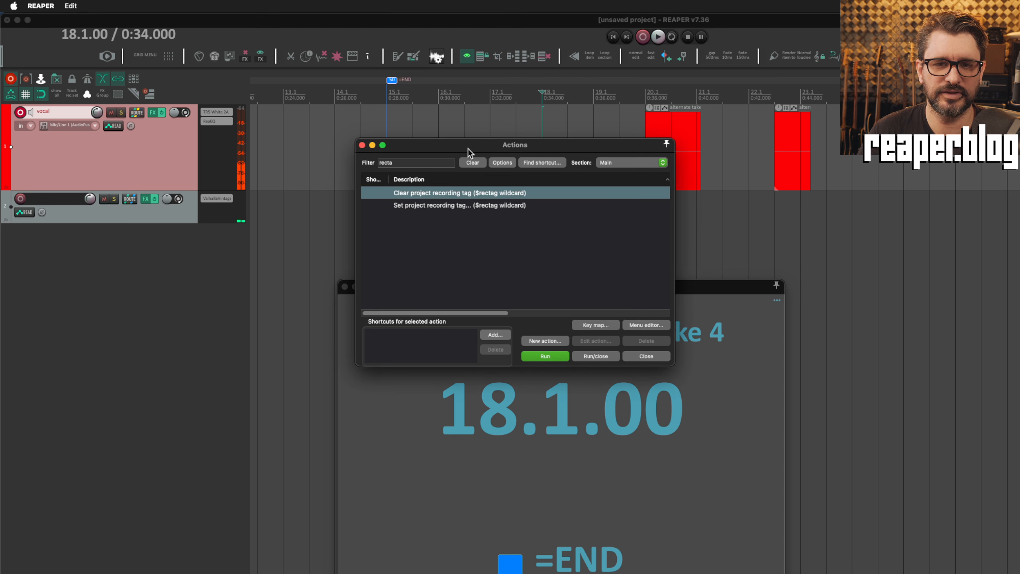
{"action": "left_click_drag", "start_coordinate": [468, 148], "coordinate": [462, 65]}
Clear the project recording tag and set a new one named chorus
{"action": "left_click", "coordinate": [542, 276]}
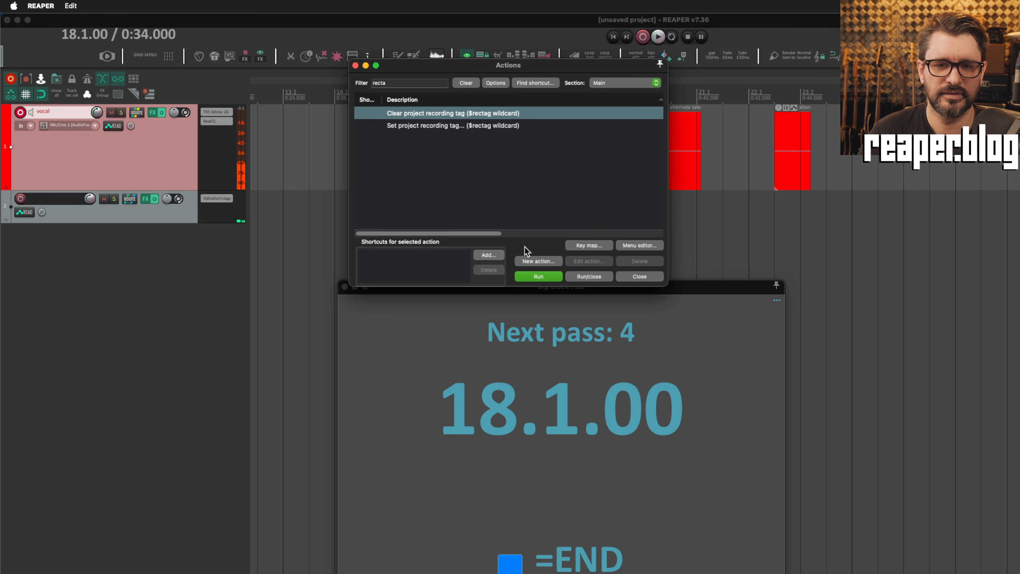
{"action": "left_click", "coordinate": [468, 128]}
{"action": "left_click", "coordinate": [549, 278]}
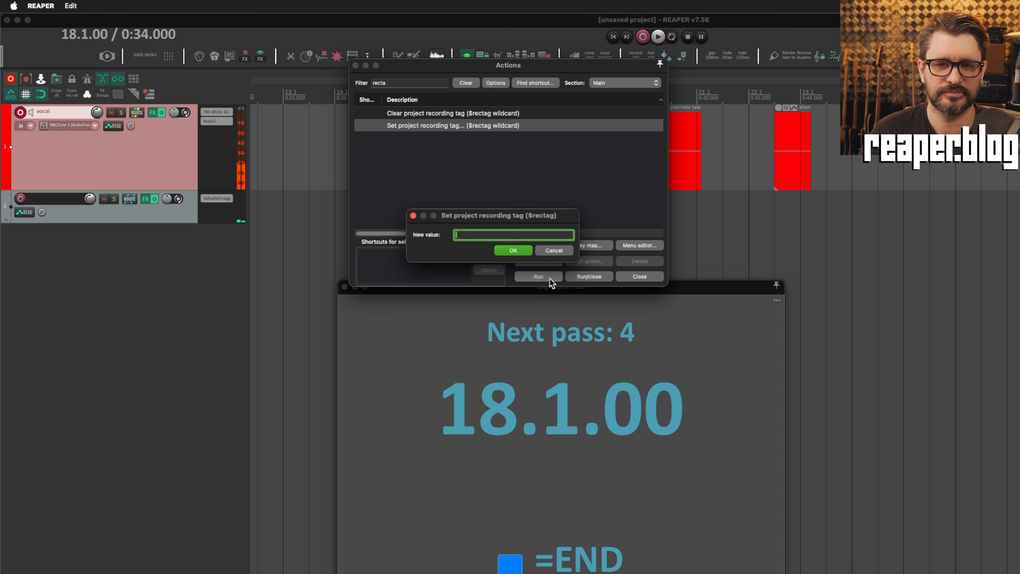
{"action": "type", "text": "chorus"}
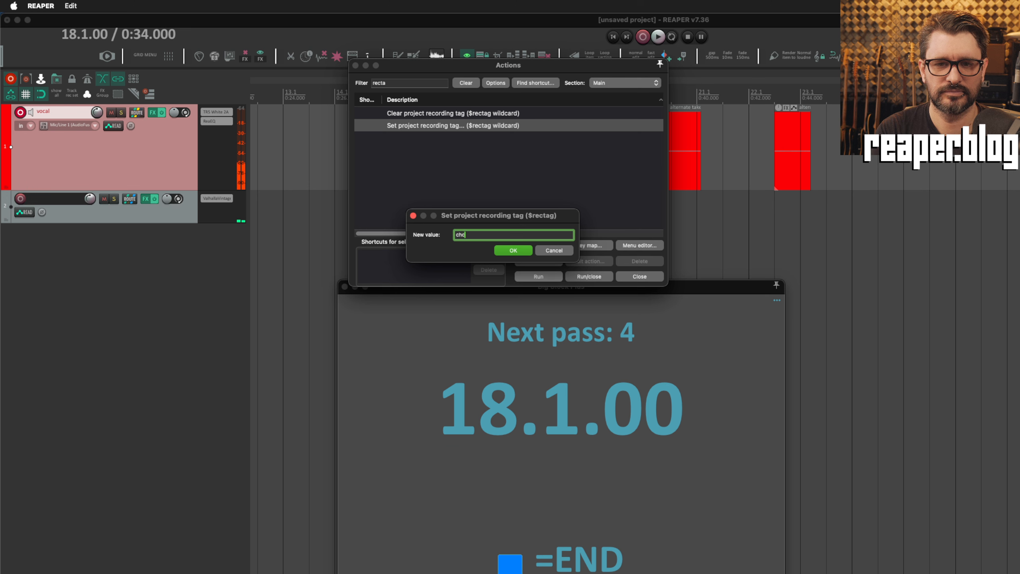
{"action": "key", "text": "Return"}
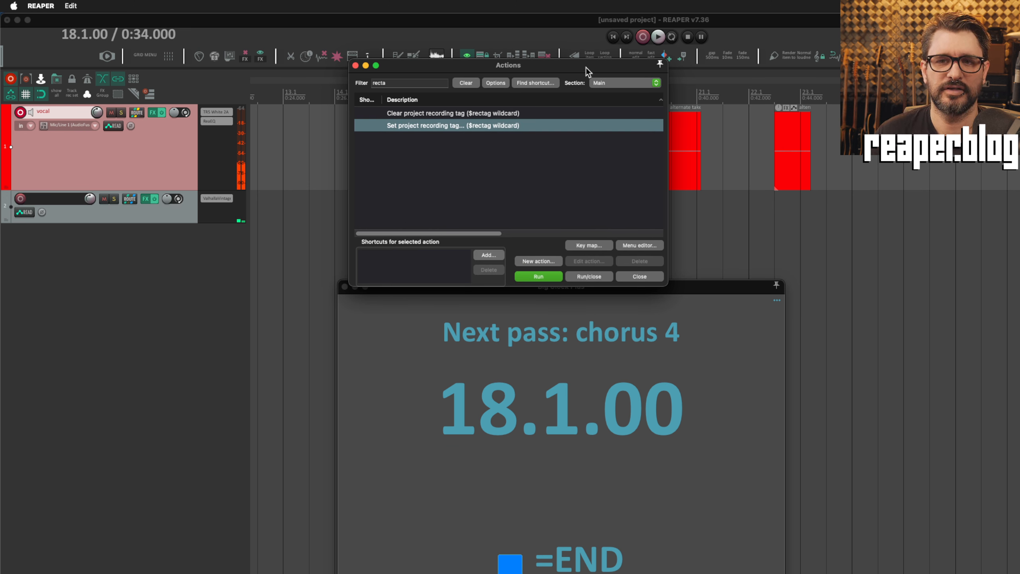
Move the Actions and Big Clock Plus windows apart and select the alternate take item at about 0:38
{"action": "left_click_drag", "start_coordinate": [586, 67], "coordinate": [528, 115]}
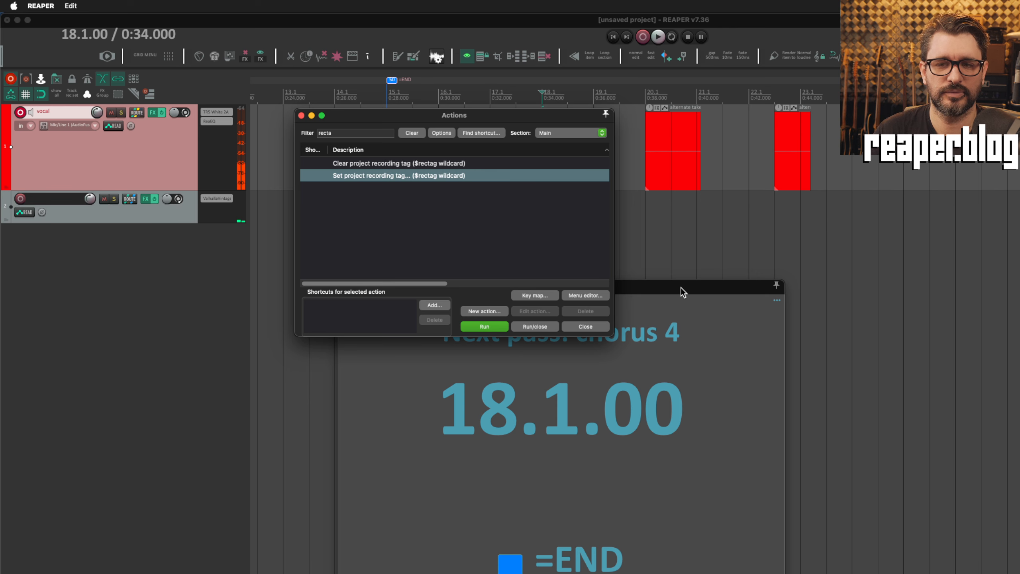
{"action": "left_click_drag", "start_coordinate": [680, 287], "coordinate": [782, 265]}
{"action": "left_click_drag", "start_coordinate": [495, 258], "coordinate": [502, 237]}
{"action": "left_click", "coordinate": [671, 174]}
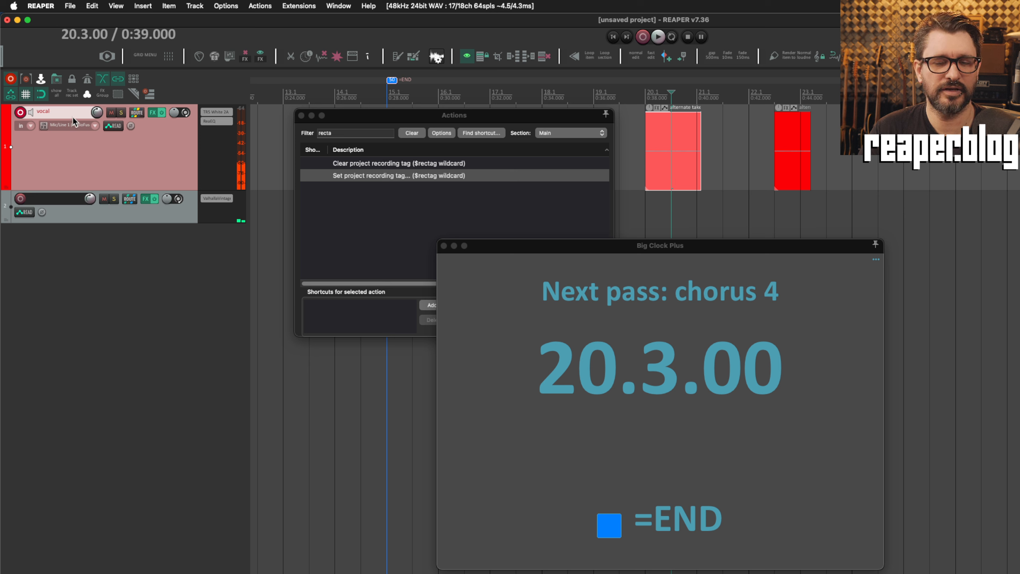
{"action": "left_click", "coordinate": [345, 183]}
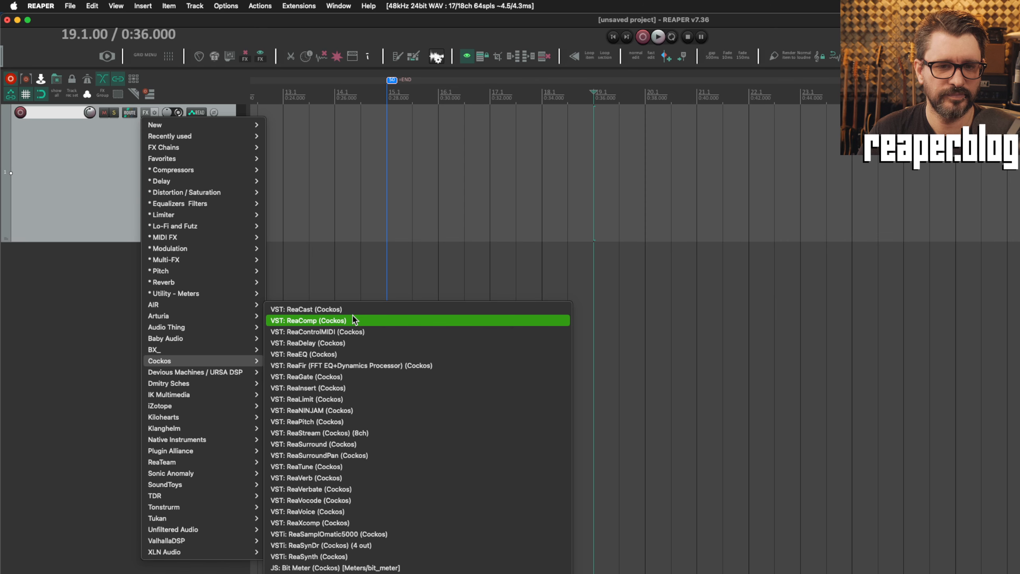
Add the Cockos ReaComp VST to the first track and move its window below the timeline ruler
{"action": "left_click", "coordinate": [354, 321]}
{"action": "left_click_drag", "start_coordinate": [248, 59], "coordinate": [496, 105]}
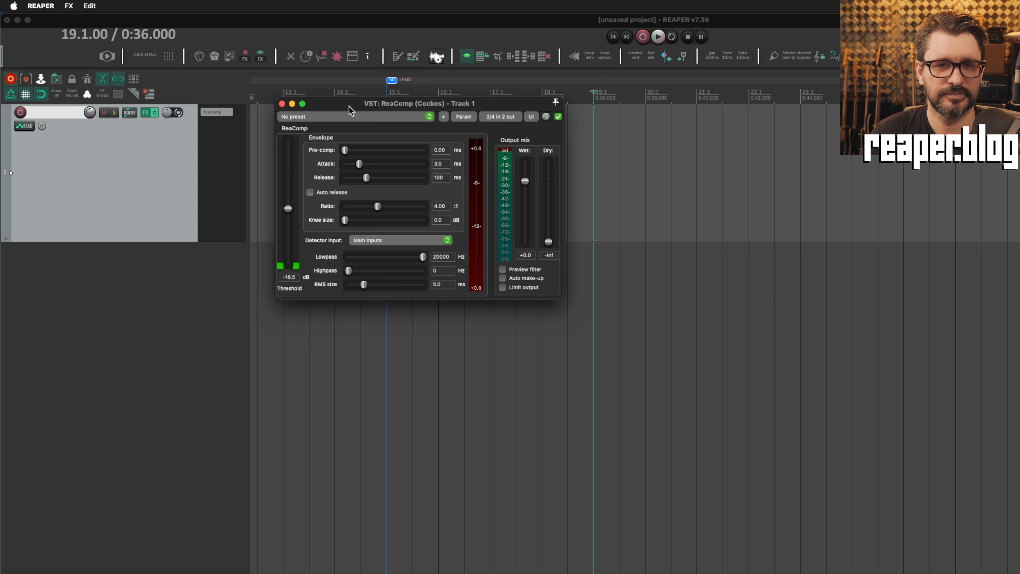
{"action": "left_click_drag", "start_coordinate": [349, 106], "coordinate": [376, 211]}
{"action": "left_click", "coordinate": [360, 159]}
{"action": "left_click", "coordinate": [338, 134]}
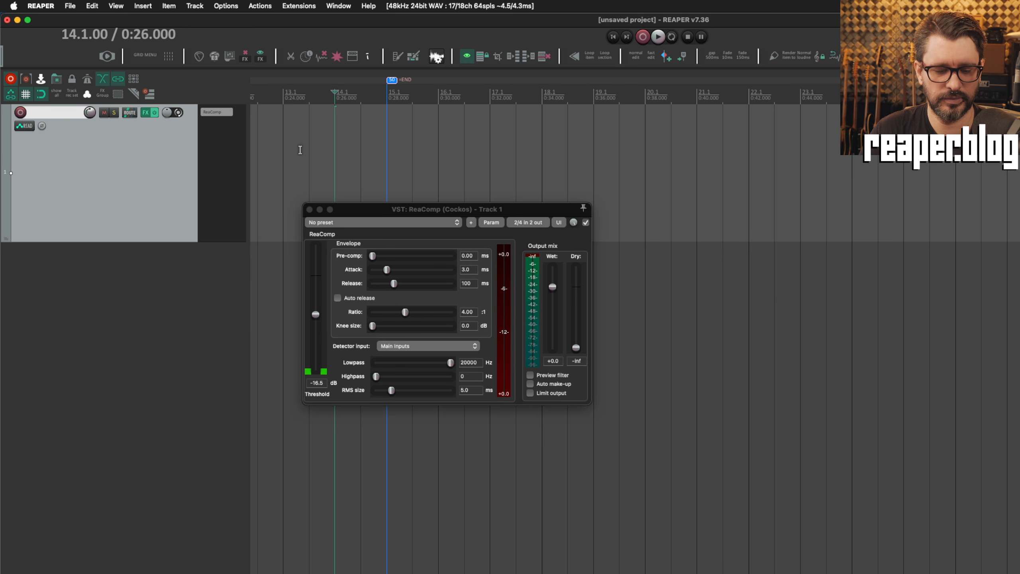
Preview the Heavy (100) drum kit loop from the LOOPS folder and insert it on the ReaComp track at bar 17
{"action": "key", "text": "super+alt+x"}
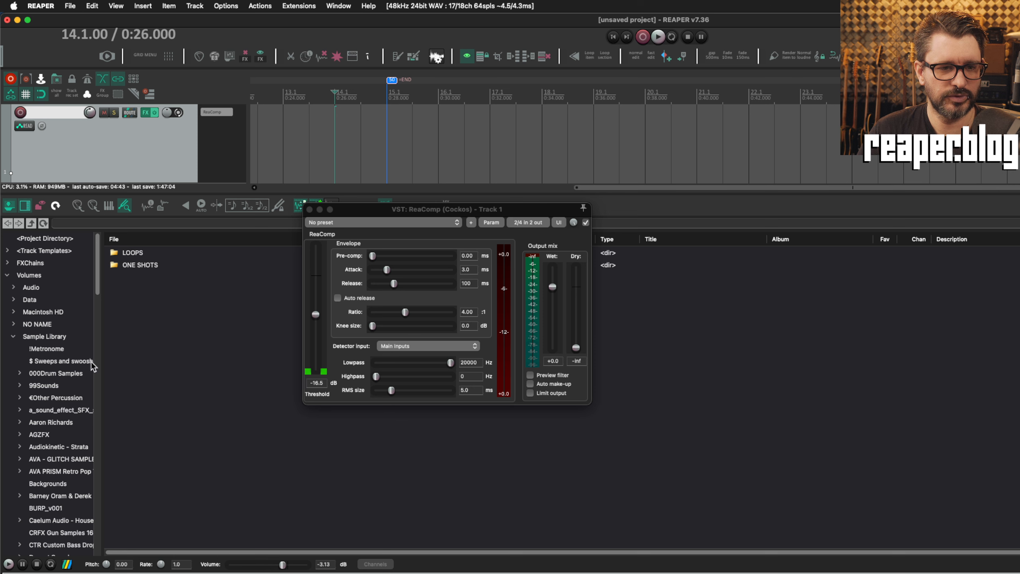
{"action": "left_click", "coordinate": [147, 254]}
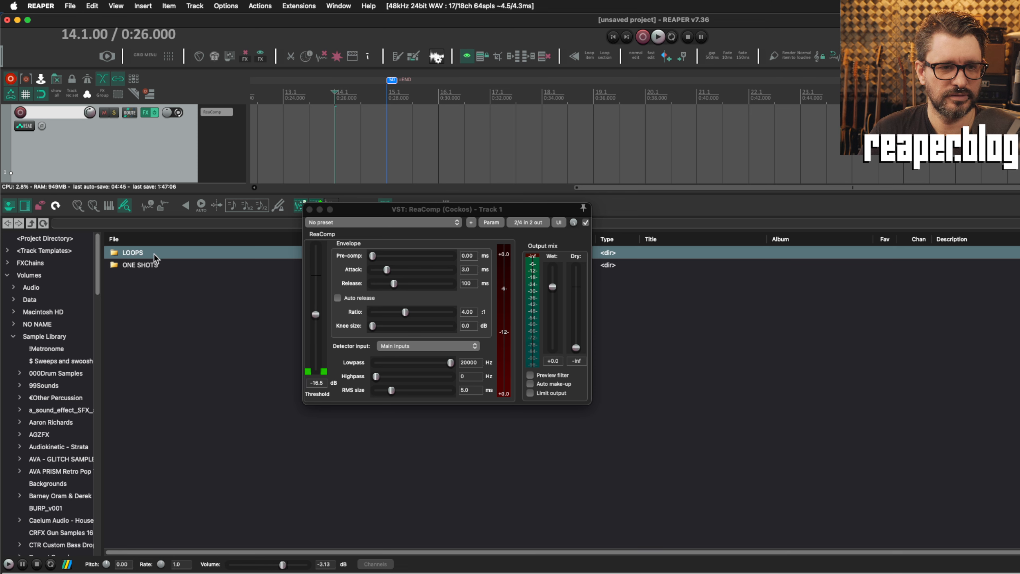
{"action": "double_click", "coordinate": [154, 254]}
{"action": "left_click", "coordinate": [184, 266]}
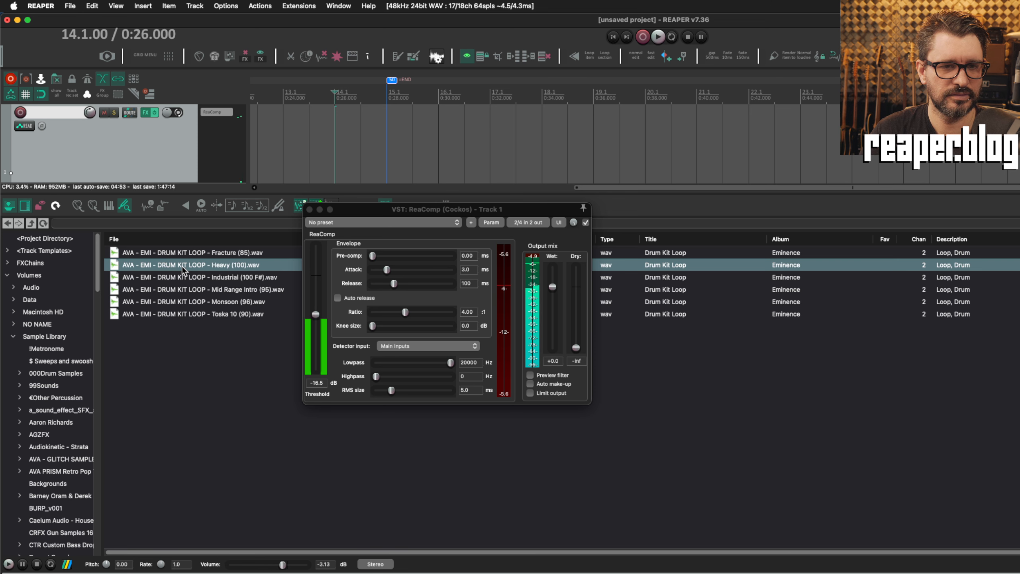
{"action": "left_click_drag", "start_coordinate": [184, 266], "coordinate": [502, 152]}
{"action": "left_click", "coordinate": [828, 220]}
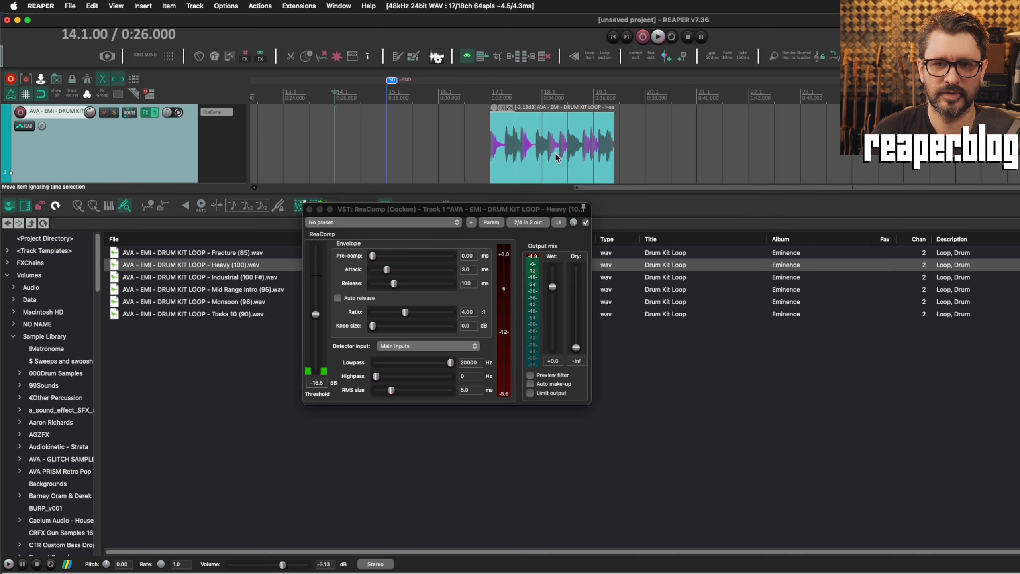
Play the drum loop and lower the ReaComp threshold to -27.4 dB
{"action": "left_click", "coordinate": [556, 157]}
{"action": "key", "text": "space"}
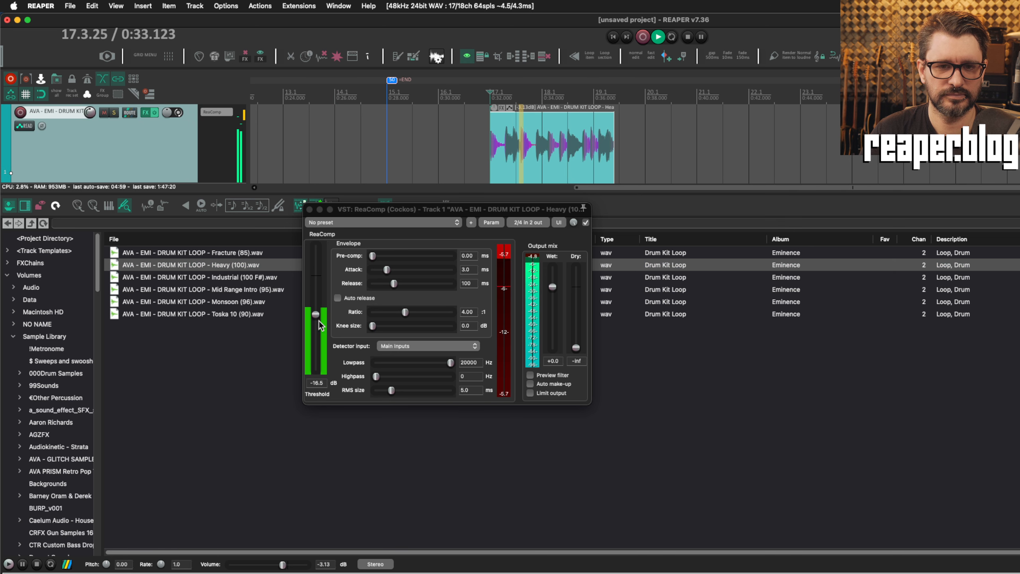
{"action": "left_click_drag", "start_coordinate": [318, 320], "coordinate": [318, 337]}
{"action": "key", "text": "space"}
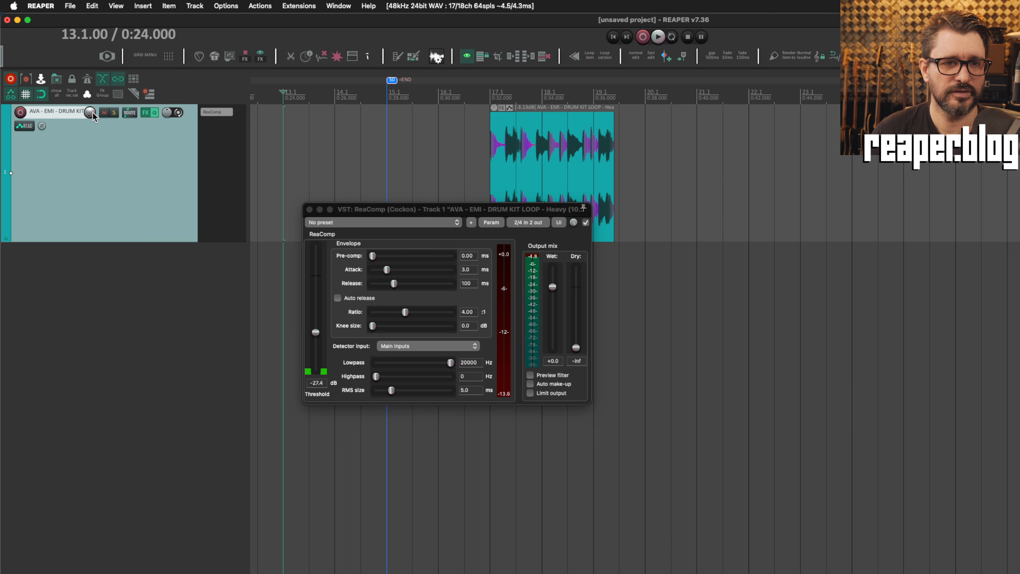
Play the drum loop again from bar 17 and raise the ReaComp threshold to -19.9 dB
{"action": "left_click", "coordinate": [489, 96]}
{"action": "key", "text": "space"}
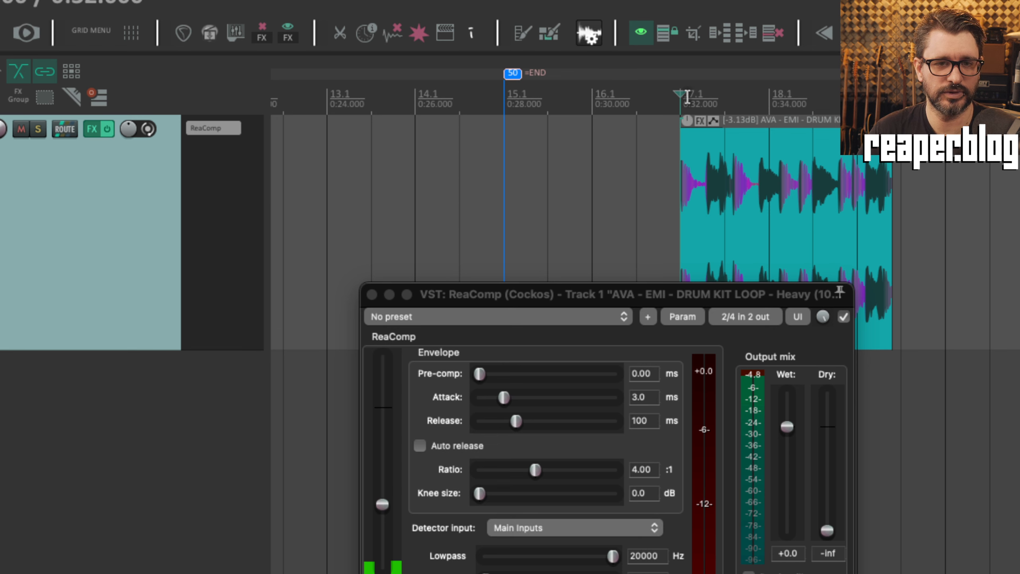
{"action": "key", "text": "space"}
{"action": "left_click_drag", "start_coordinate": [382, 503], "coordinate": [389, 480]}
{"action": "key", "text": "space"}
{"action": "left_click", "coordinate": [475, 209]}
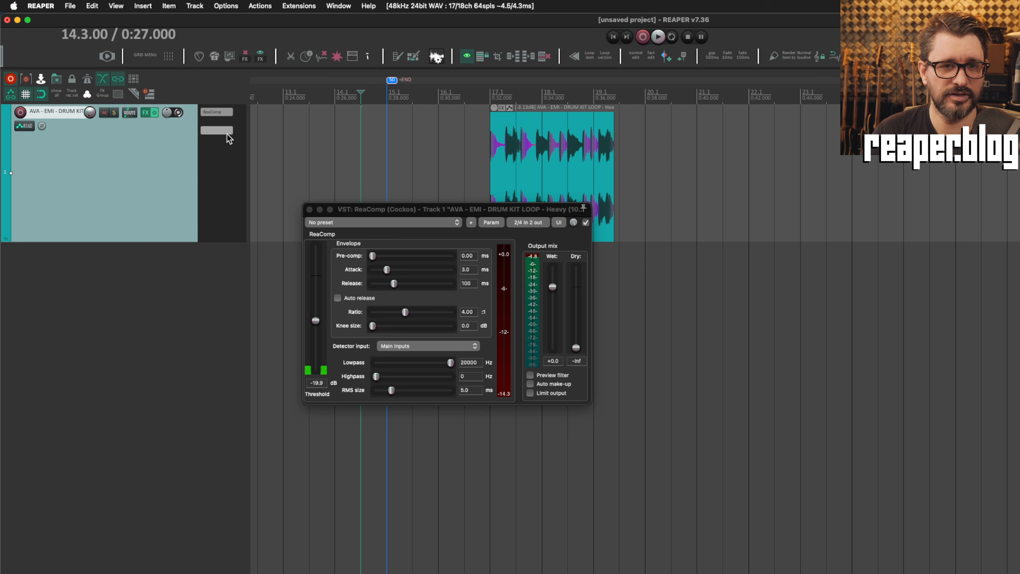
Toggle the track meter option Display gain reduction for plug-ins that support it
{"action": "right_click", "coordinate": [242, 137]}
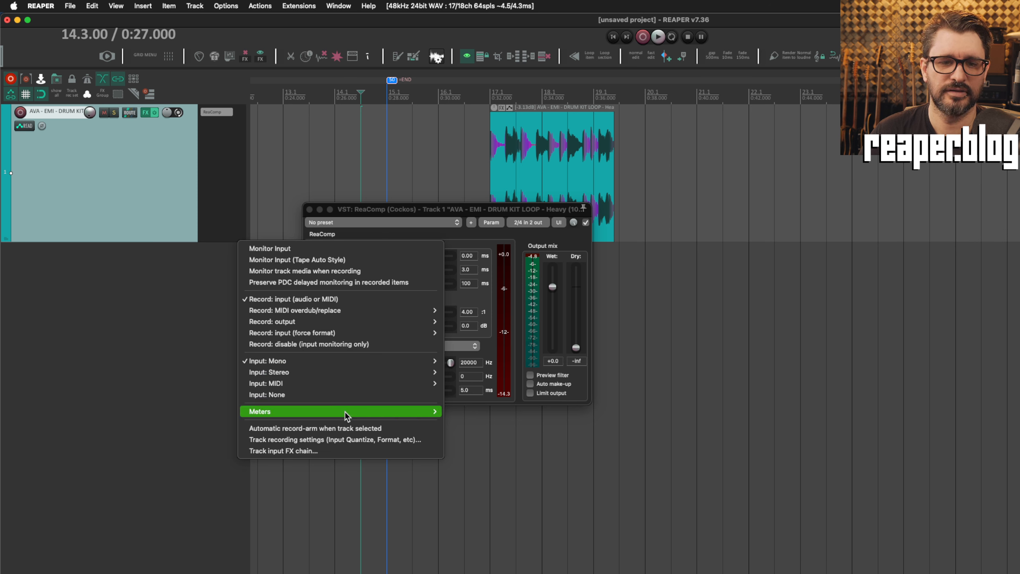
{"action": "mouse_move", "coordinate": [344, 411]}
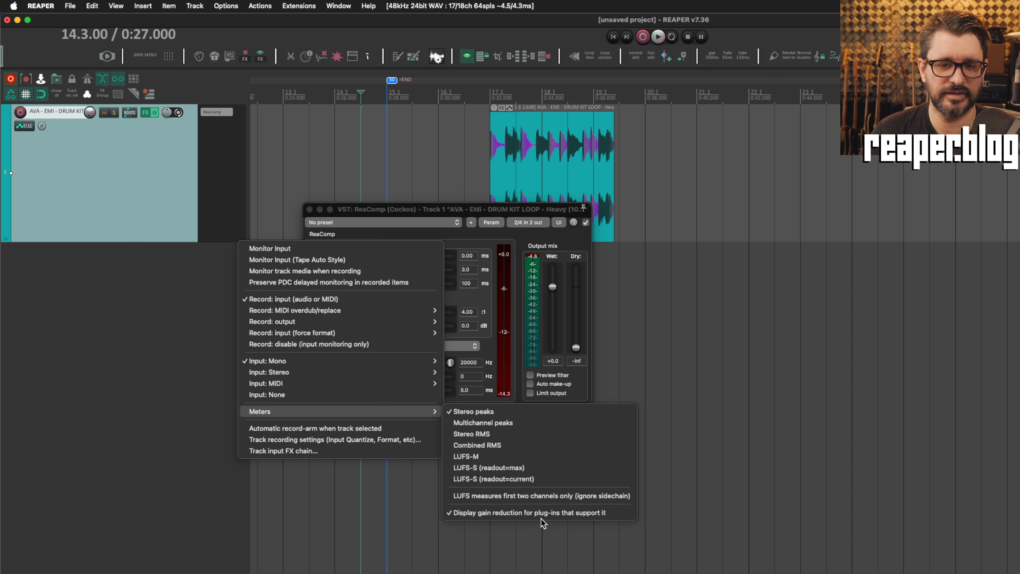
{"action": "left_click", "coordinate": [569, 514]}
{"action": "left_click", "coordinate": [434, 157]}
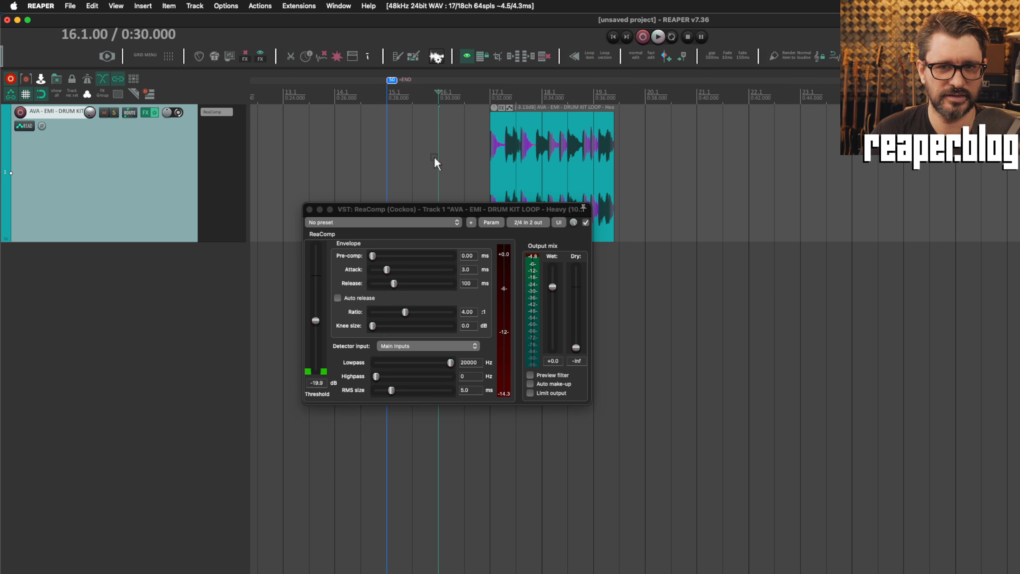
Close the ReaComp window
{"action": "left_click", "coordinate": [374, 210]}
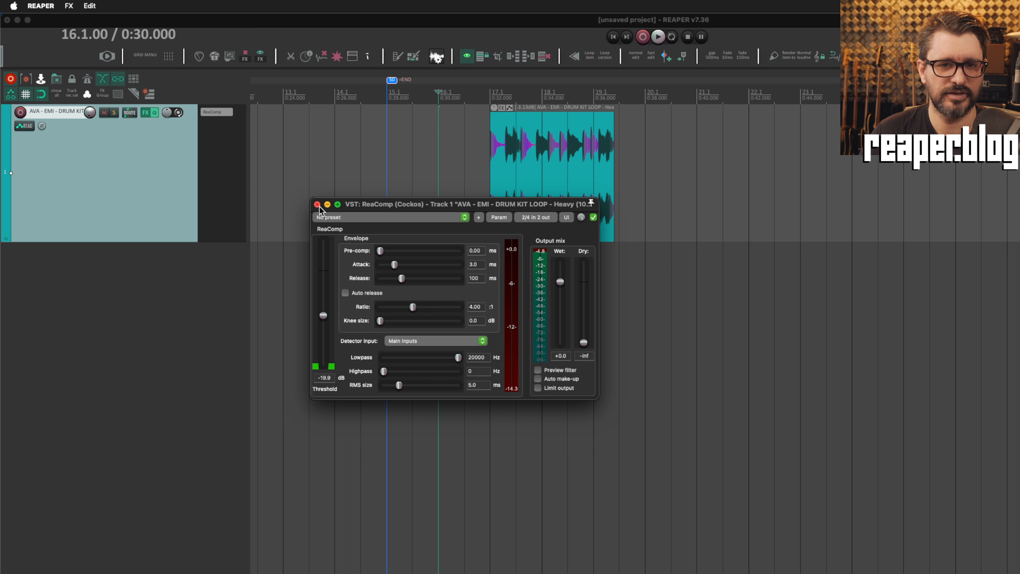
{"action": "left_click", "coordinate": [310, 209]}
{"action": "left_click", "coordinate": [454, 158]}
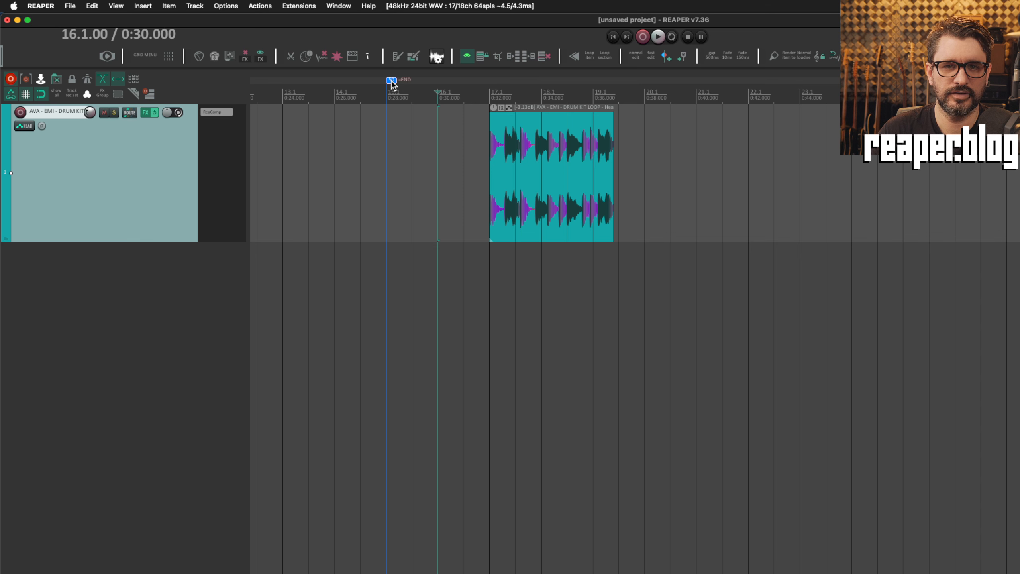
Open the =END marker for editing and, from there, open the Region/Marker Manager over the timeline
{"action": "right_click", "coordinate": [391, 80]}
{"action": "left_click", "coordinate": [433, 89]}
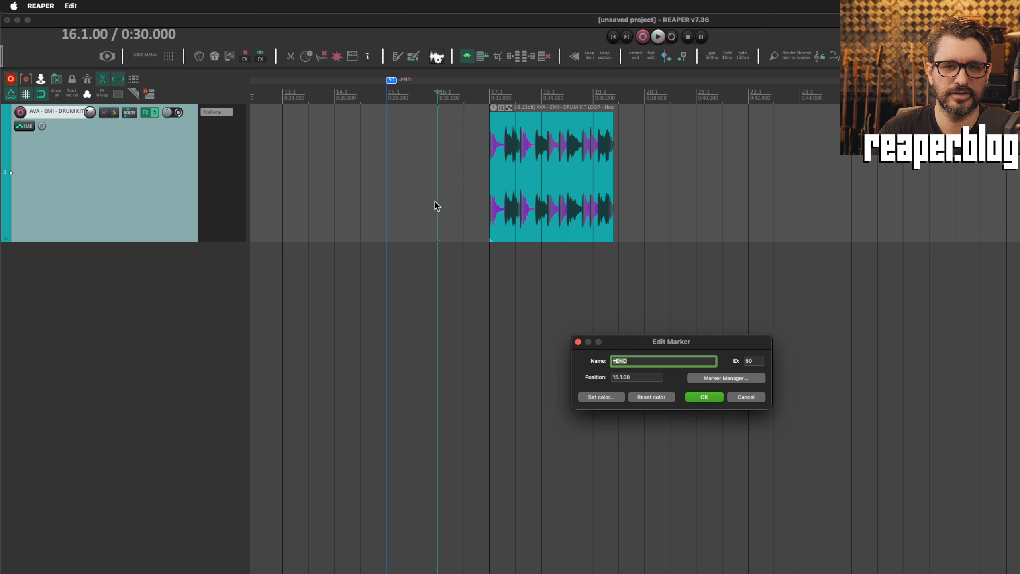
{"action": "mouse_move", "coordinate": [650, 346]}
{"action": "left_mouse_down"}
{"action": "mouse_move", "coordinate": [619, 254]}
{"action": "mouse_move", "coordinate": [486, 113]}
{"action": "left_mouse_up"}
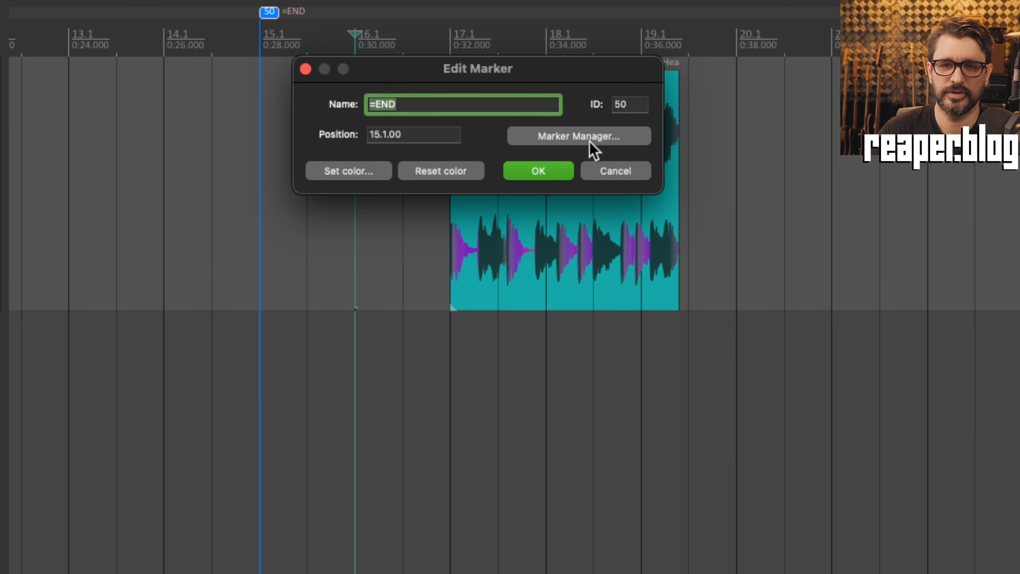
{"action": "left_click", "coordinate": [589, 139]}
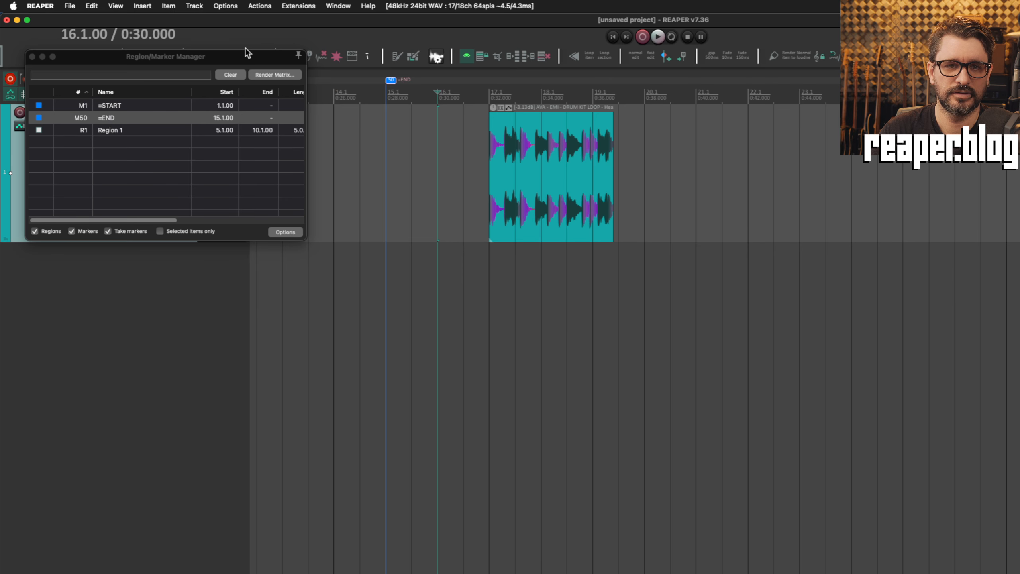
{"action": "mouse_move", "coordinate": [246, 48]}
{"action": "left_mouse_down"}
{"action": "mouse_move", "coordinate": [651, 111]}
{"action": "mouse_move", "coordinate": [576, 117]}
{"action": "left_mouse_up"}
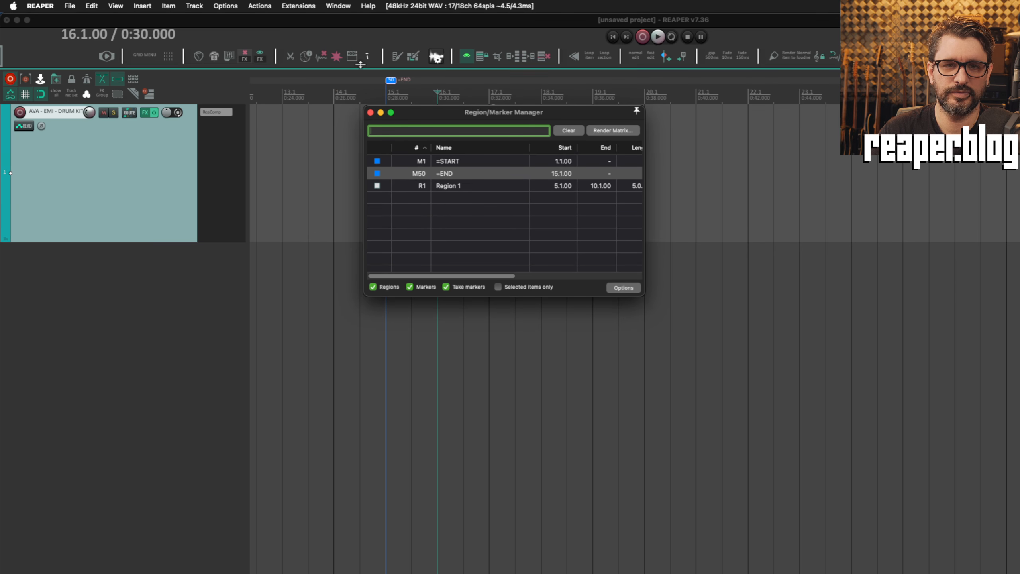
Widen the Region/Marker Manager to fit all its columns and move it below the drum loop's upper half
{"action": "left_click", "coordinate": [107, 5]}
{"action": "left_click", "coordinate": [104, 4]}
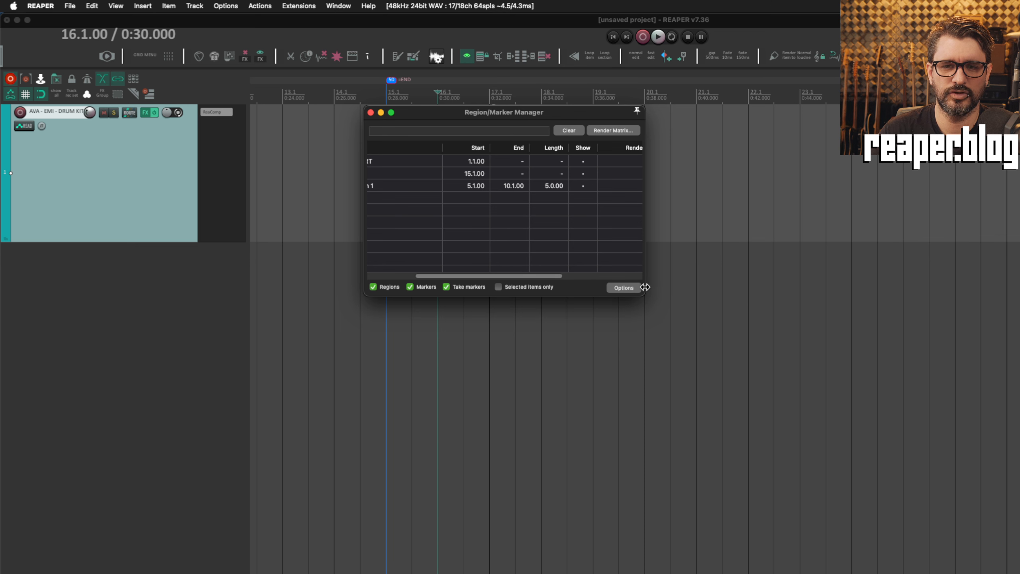
{"action": "left_click_drag", "start_coordinate": [645, 287], "coordinate": [1018, 287]}
{"action": "left_click_drag", "start_coordinate": [729, 109], "coordinate": [567, 188]}
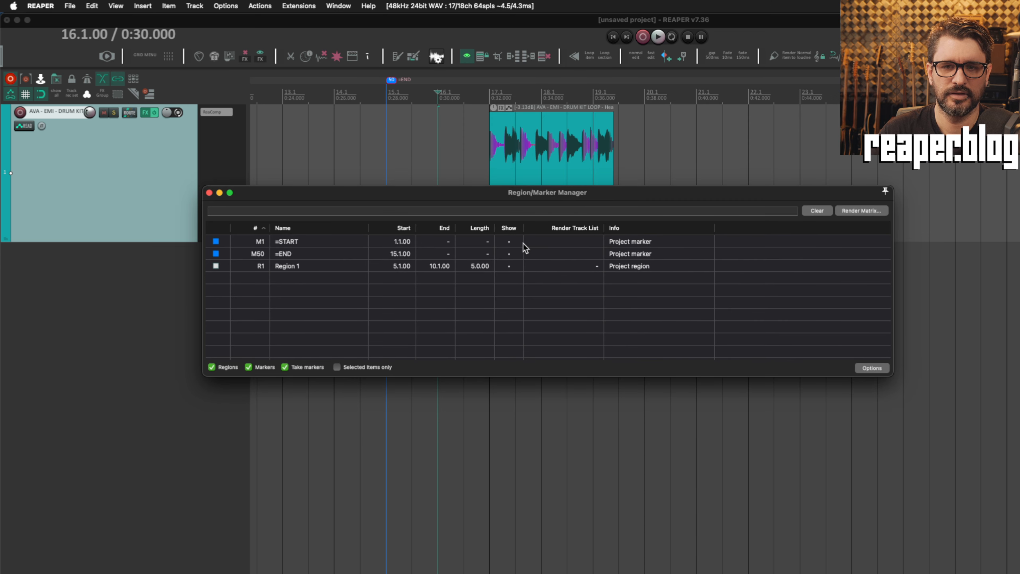
Toggle the Show setting of the =START marker, the =END marker and Region 1 in turn
{"action": "left_click", "coordinate": [520, 242]}
{"action": "left_click", "coordinate": [507, 264]}
{"action": "left_click", "coordinate": [511, 242]}
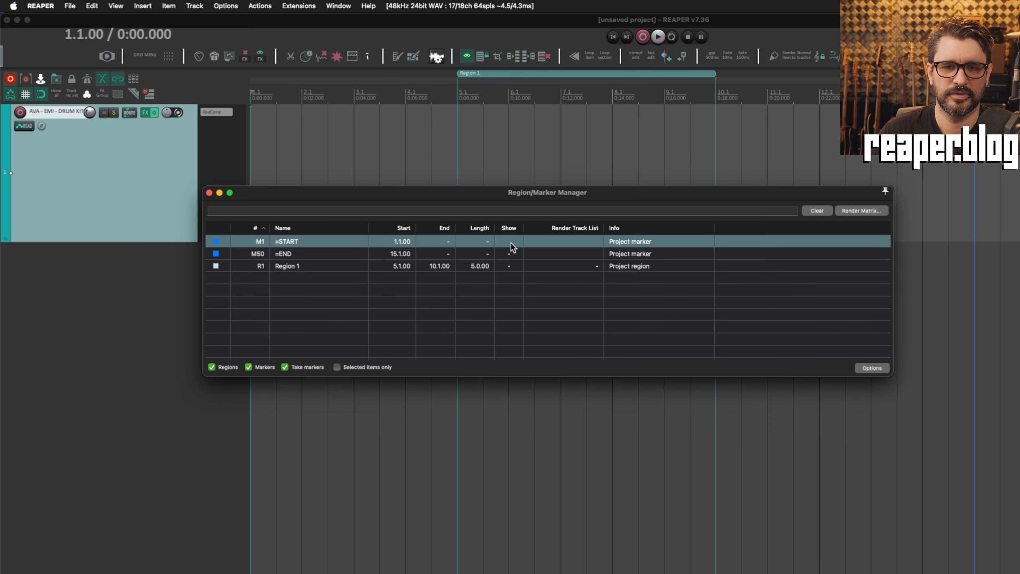
{"action": "left_click", "coordinate": [512, 253]}
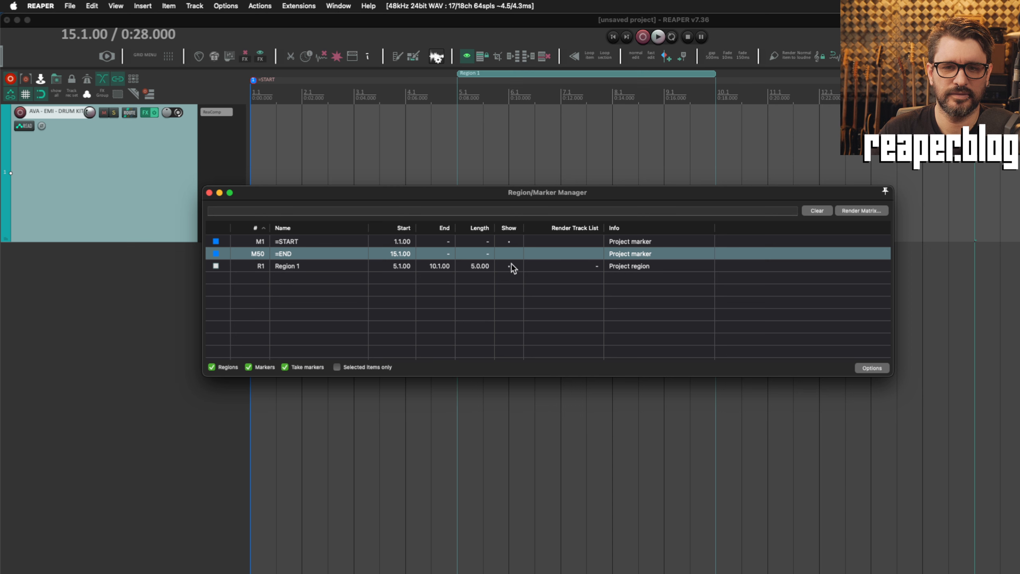
{"action": "left_click", "coordinate": [513, 267]}
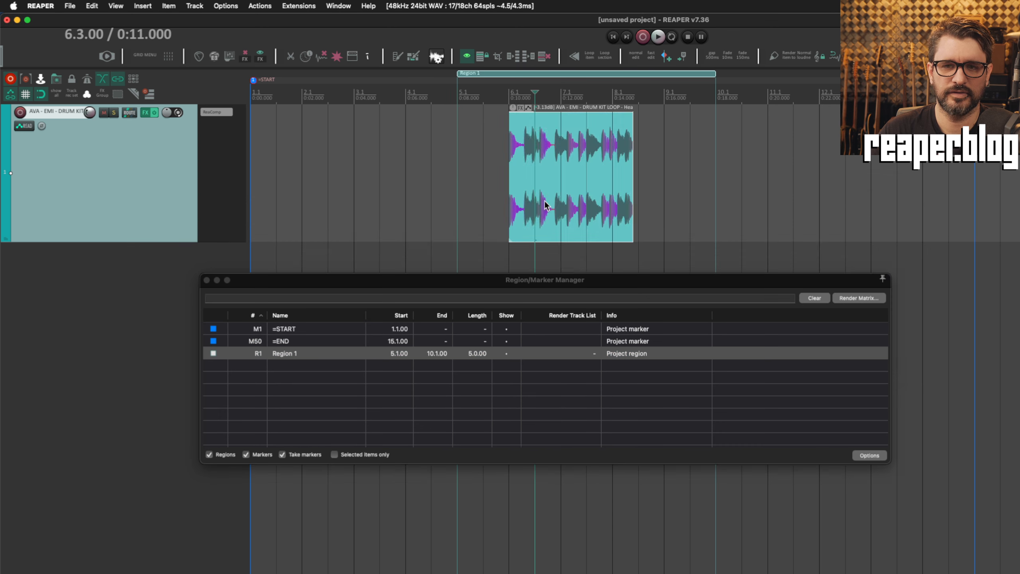
Add a take marker named "take marker 1" to the drum loop item at 6.3.00
{"action": "scroll", "coordinate": [594, 187], "scroll_direction": "up", "scroll_amount": 4}
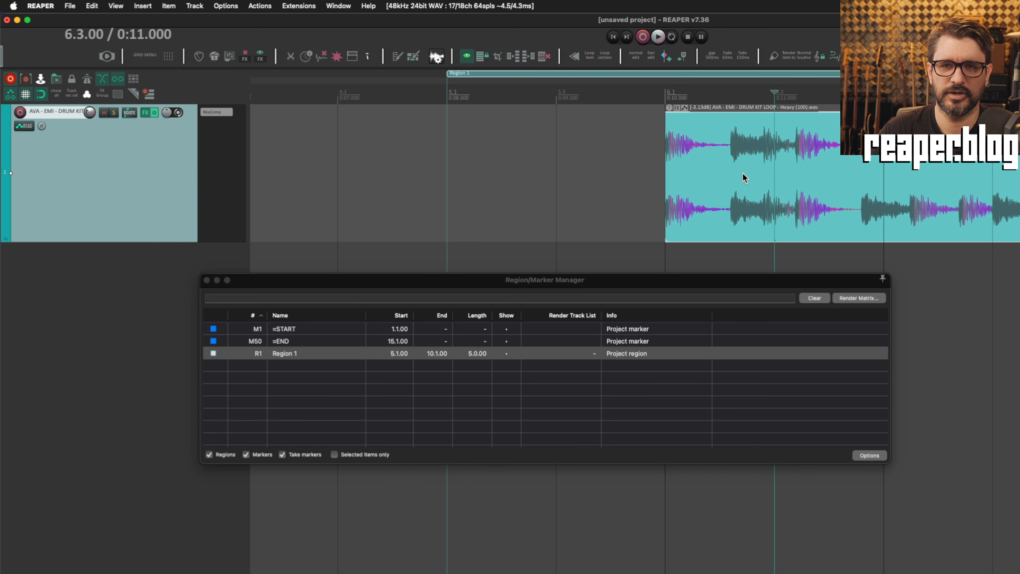
{"action": "right_click", "coordinate": [762, 200]}
{"action": "mouse_move", "coordinate": [801, 314]}
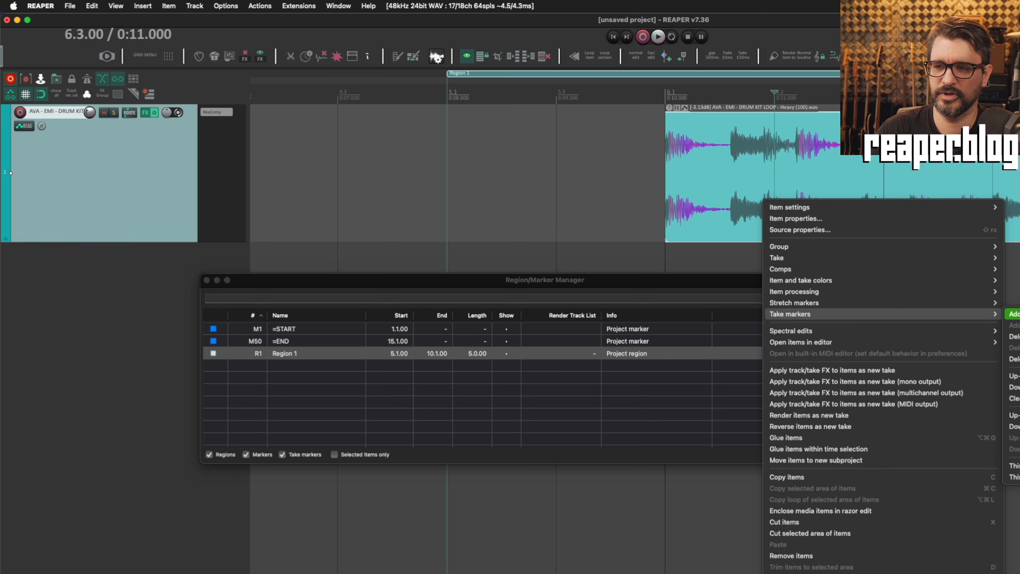
{"action": "left_click", "coordinate": [1014, 314]}
{"action": "type", "text": "take mar"}
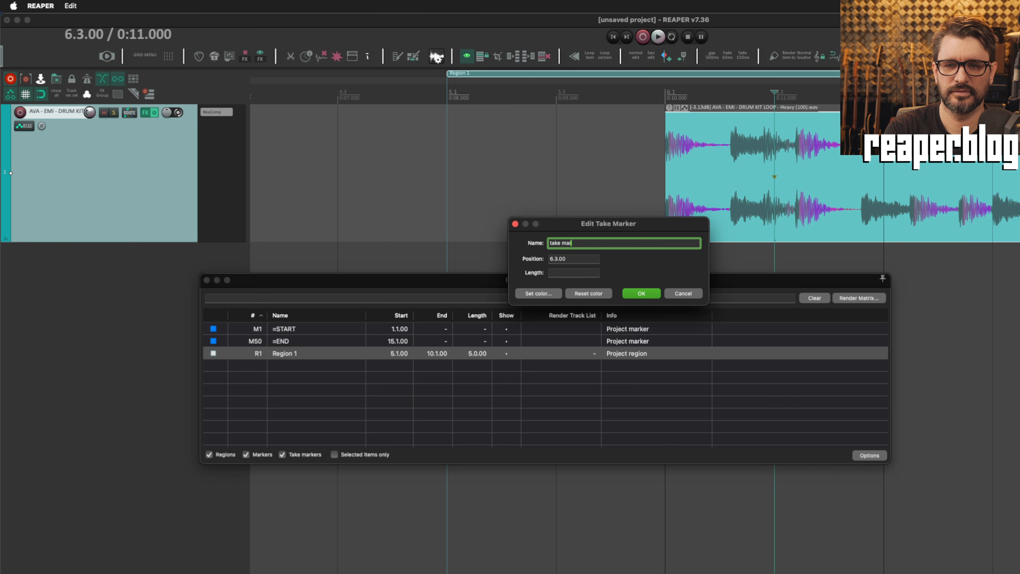
{"action": "type", "text": "ker 1"}
{"action": "key", "text": "Return"}
Add a second take marker named "another mark" to the drum loop item at 7.3.00
{"action": "scroll", "coordinate": [723, 235], "scroll_direction": "right", "scroll_amount": 5}
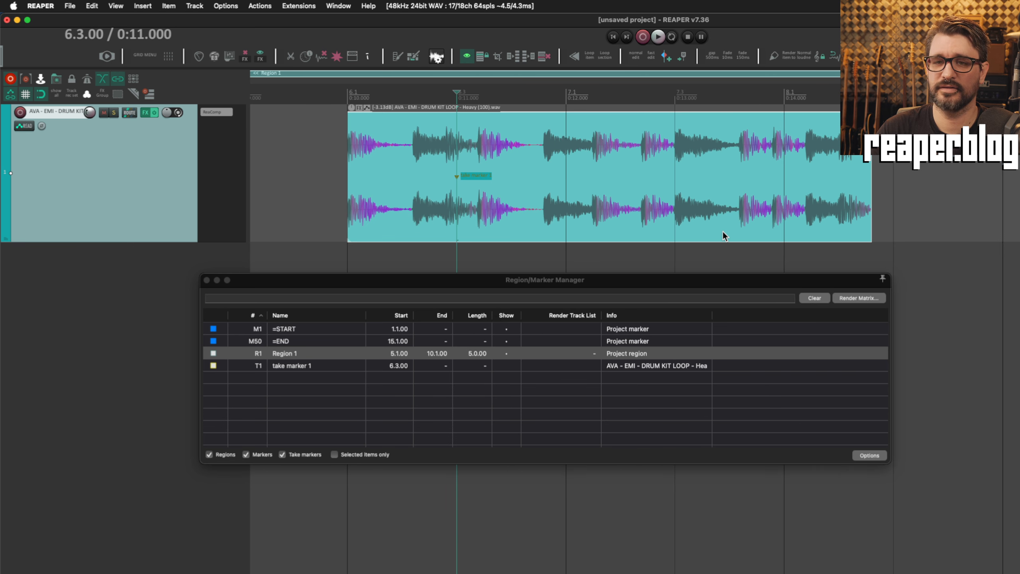
{"action": "left_click", "coordinate": [658, 209]}
{"action": "key", "text": "shift+m"}
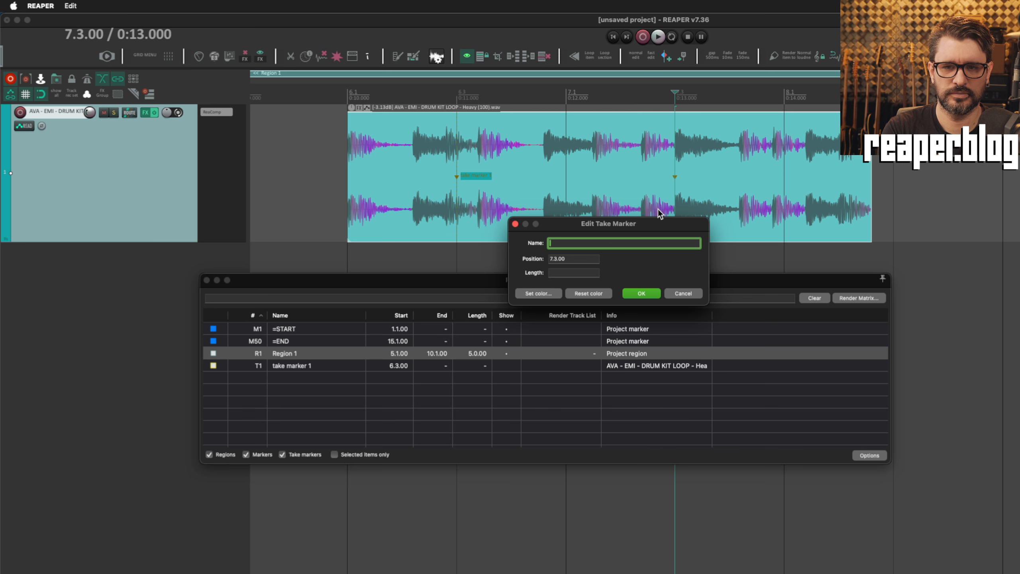
{"action": "type", "text": "another mark"}
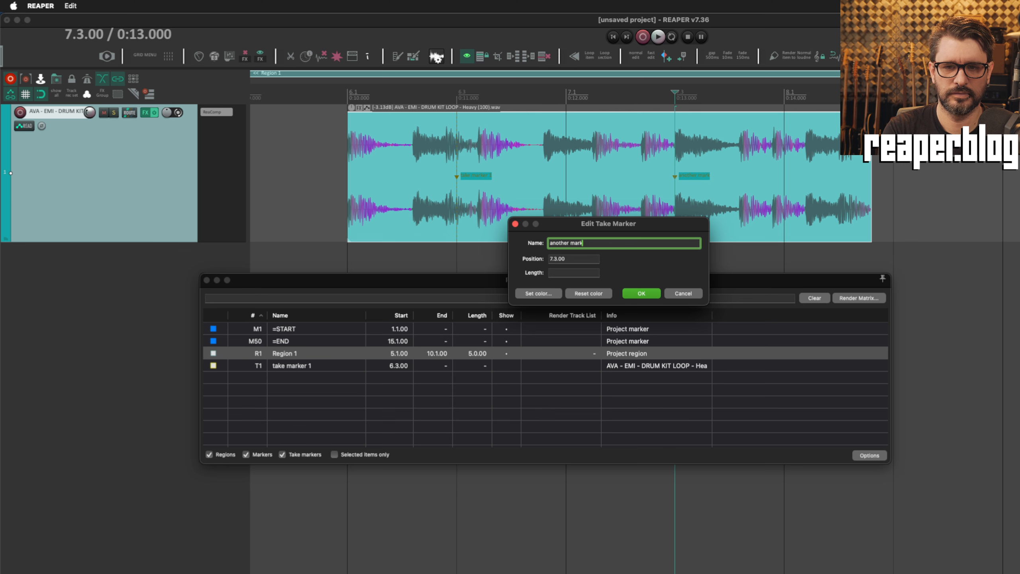
{"action": "key", "text": "Return"}
Limit the take markers listed in the Region/Marker Manager to selected items only
{"action": "left_click", "coordinate": [351, 441]}
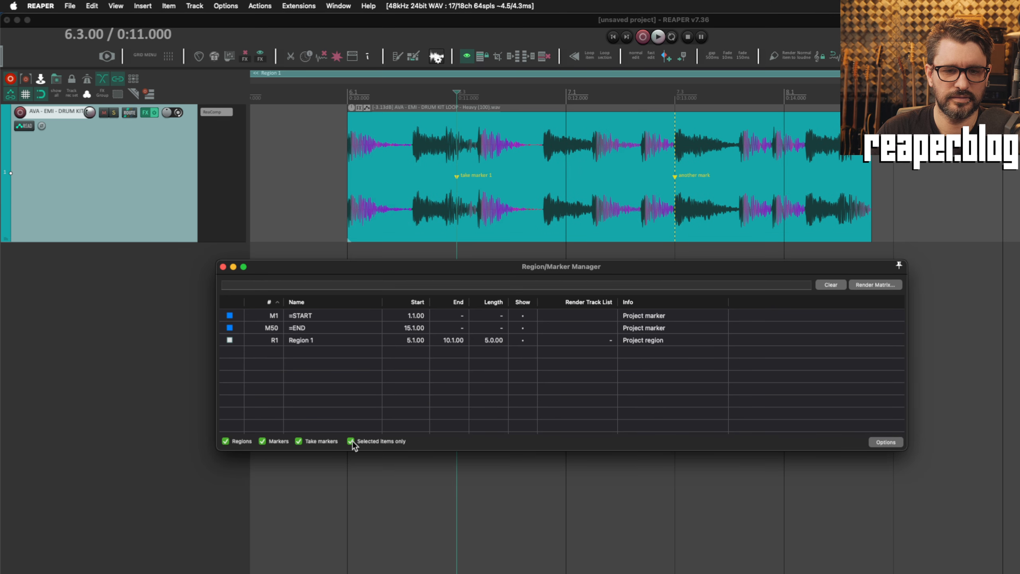
{"action": "left_click", "coordinate": [352, 441]}
{"action": "left_click", "coordinate": [353, 441]}
Deselect and reselect the drum loop item repeatedly to compare which take markers the Region/Marker Manager lists
{"action": "left_click", "coordinate": [295, 168]}
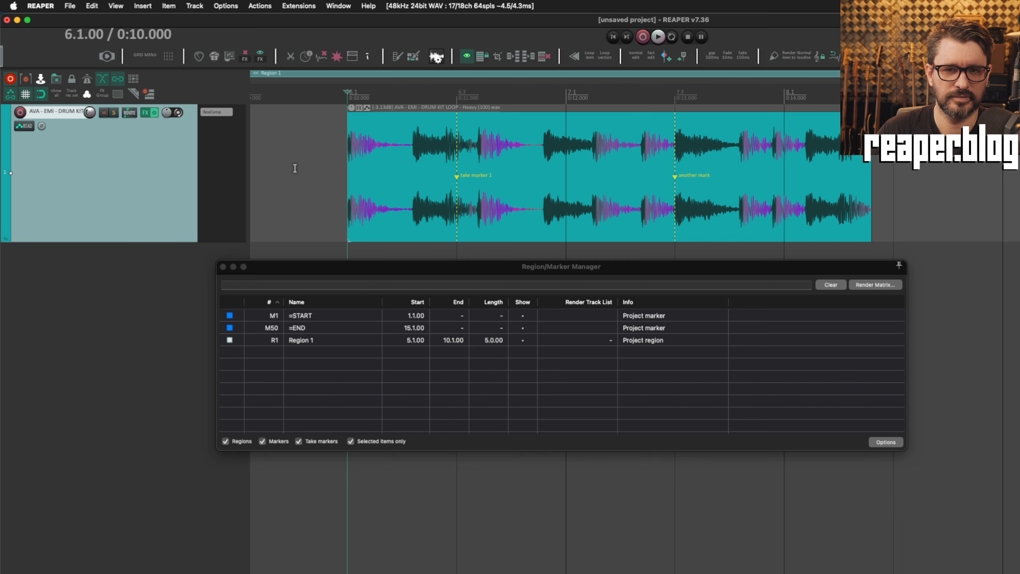
{"action": "key", "text": "minus"}
{"action": "left_click", "coordinate": [540, 212]}
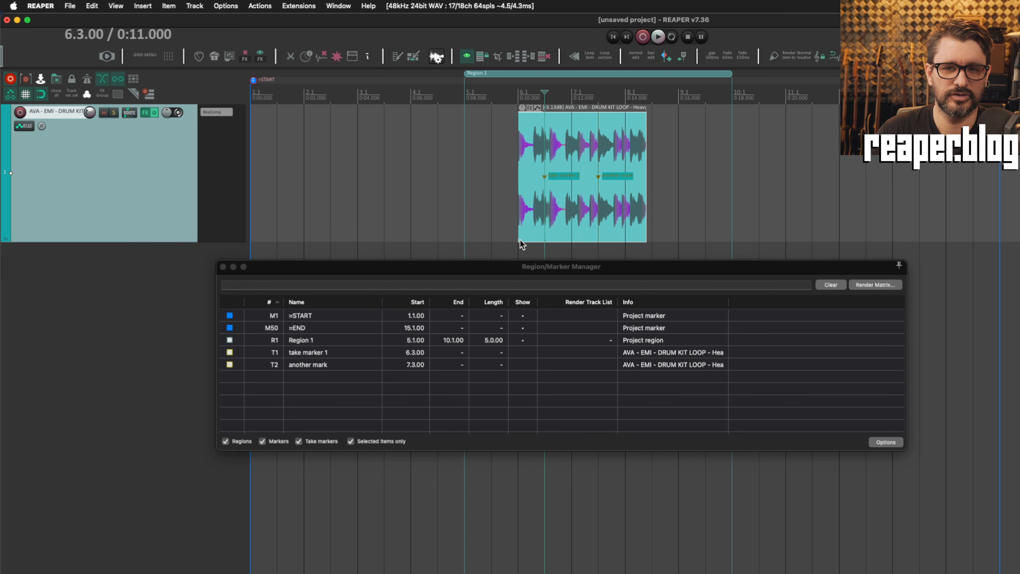
{"action": "left_click", "coordinate": [467, 207]}
{"action": "left_click", "coordinate": [544, 217]}
{"action": "left_click", "coordinate": [468, 217]}
{"action": "key", "text": "minus"}
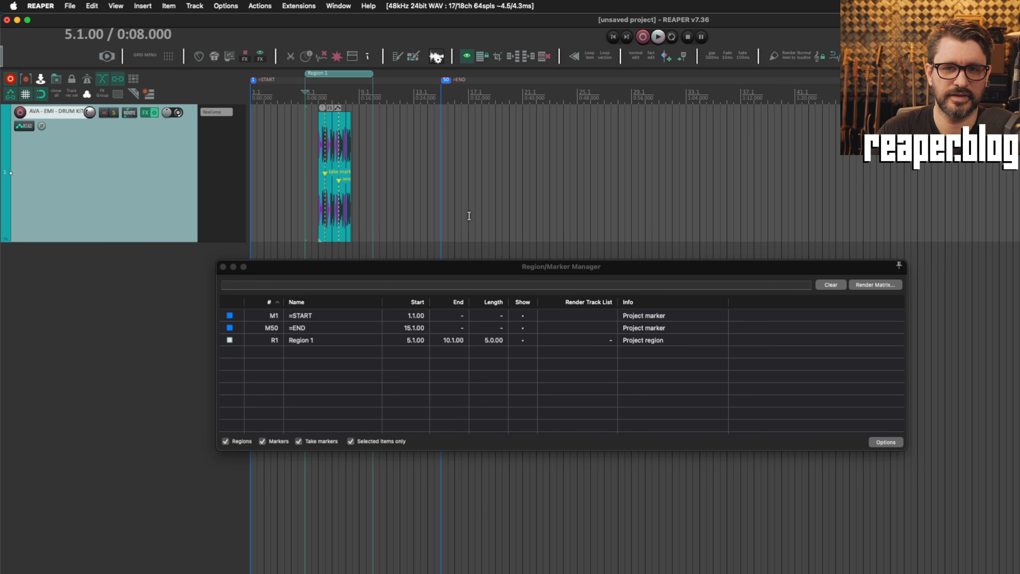
{"action": "key", "text": "equal"}
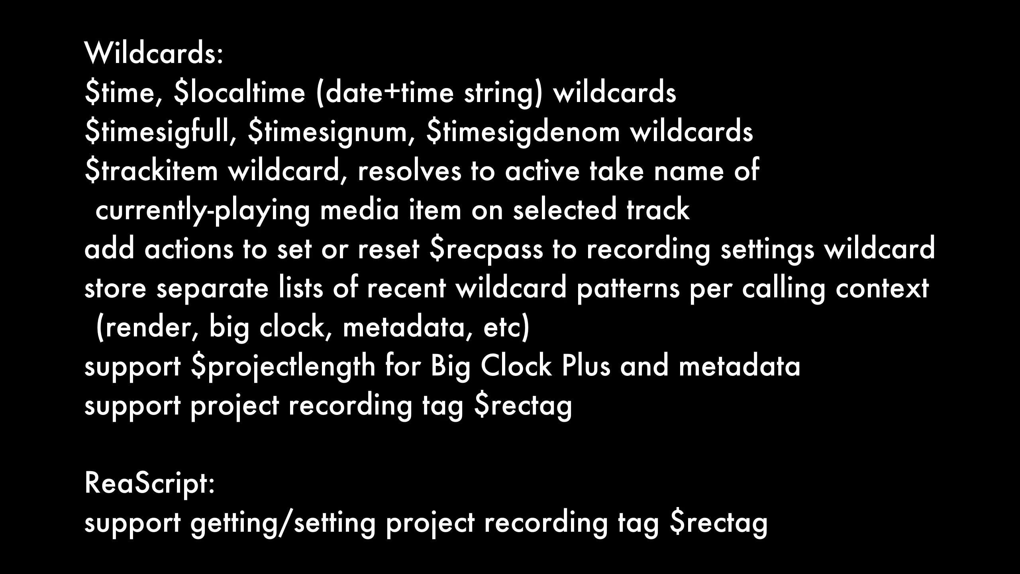
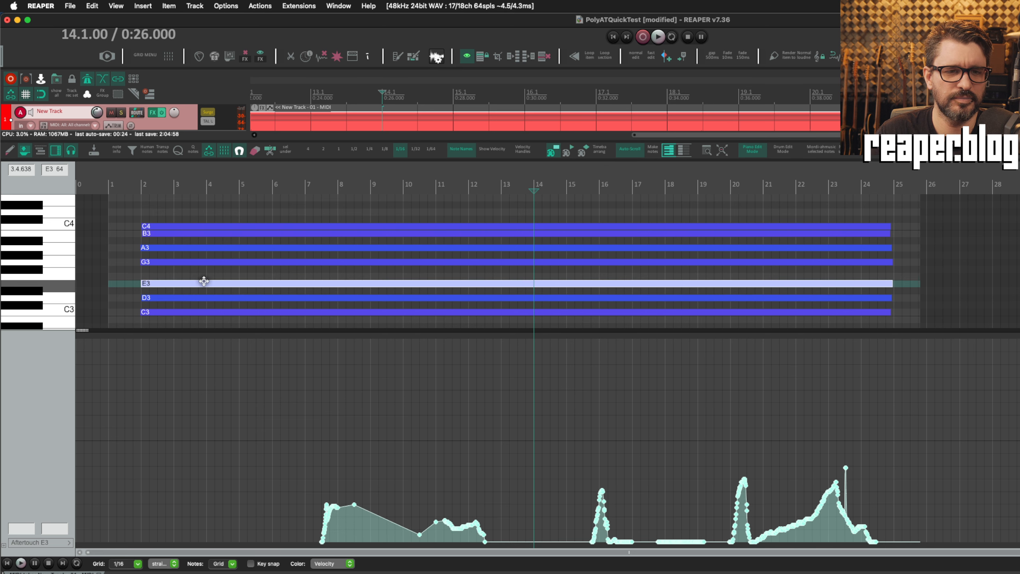
Select the G3, A3, B3 and C4 notes in turn to examine each note's poly aftertouch curve
{"action": "left_click", "coordinate": [205, 261]}
{"action": "left_click", "coordinate": [206, 251]}
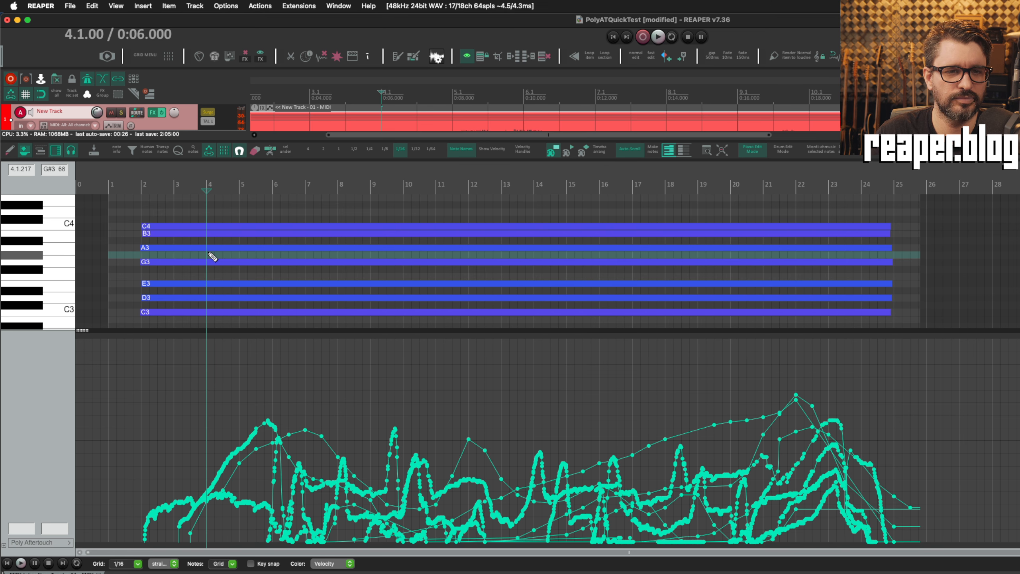
{"action": "left_click", "coordinate": [206, 247]}
{"action": "left_click", "coordinate": [200, 232]}
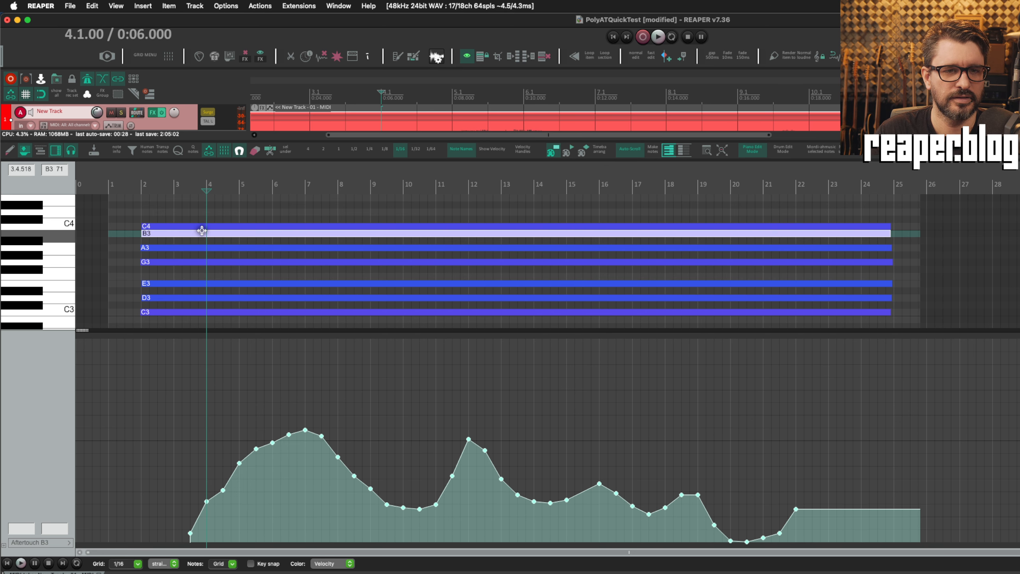
{"action": "left_click", "coordinate": [200, 227]}
Select the C3, D3, E3 and A3 notes in turn to compare their individual aftertouch envelopes
{"action": "left_click", "coordinate": [188, 313]}
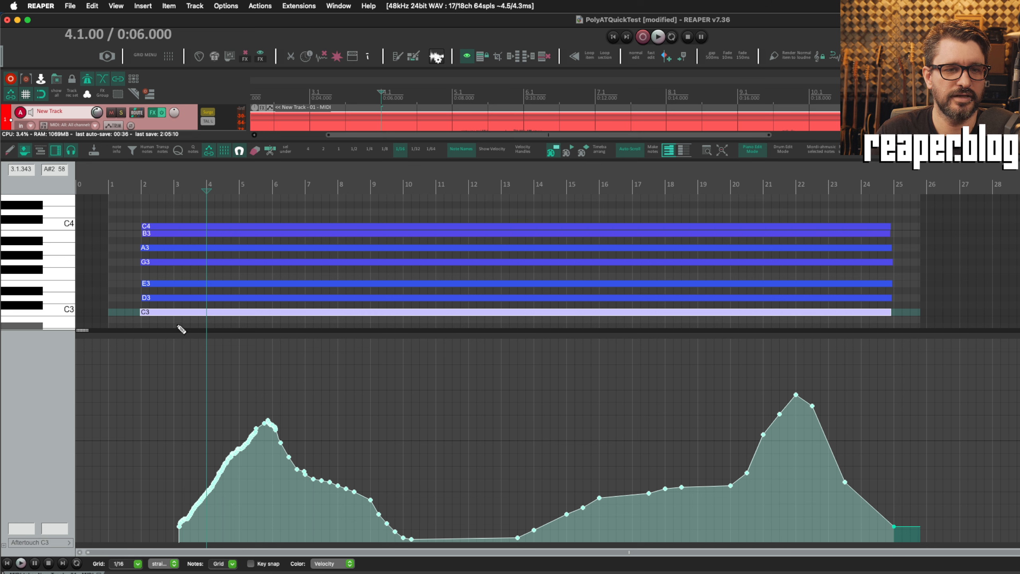
{"action": "left_click", "coordinate": [187, 297]}
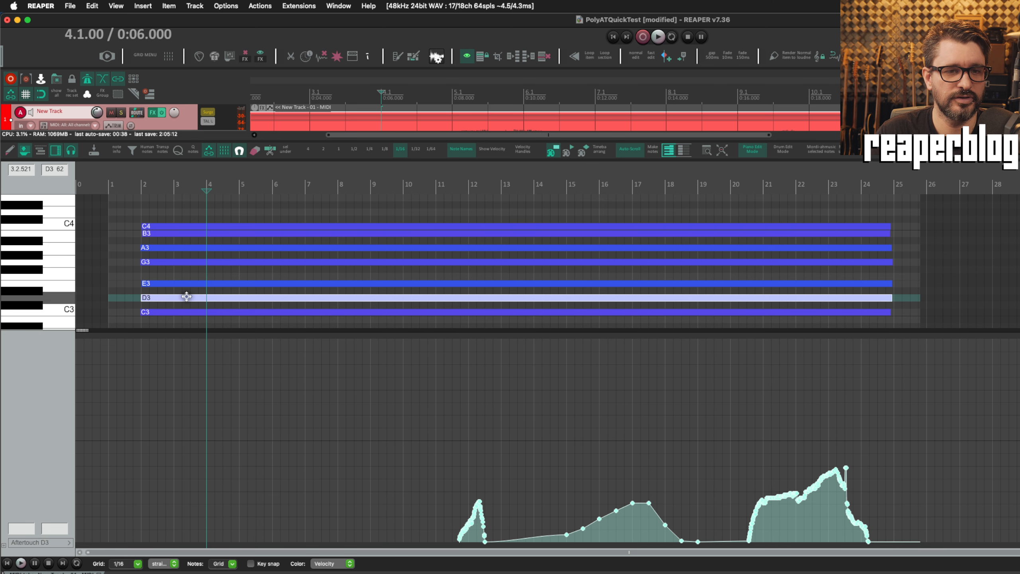
{"action": "left_click", "coordinate": [194, 284]}
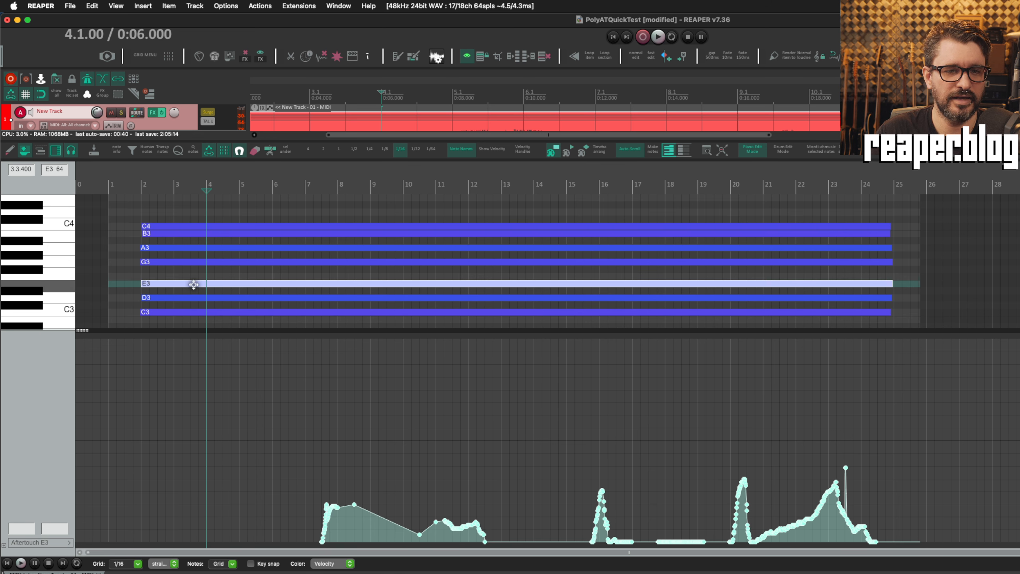
{"action": "left_click", "coordinate": [210, 247]}
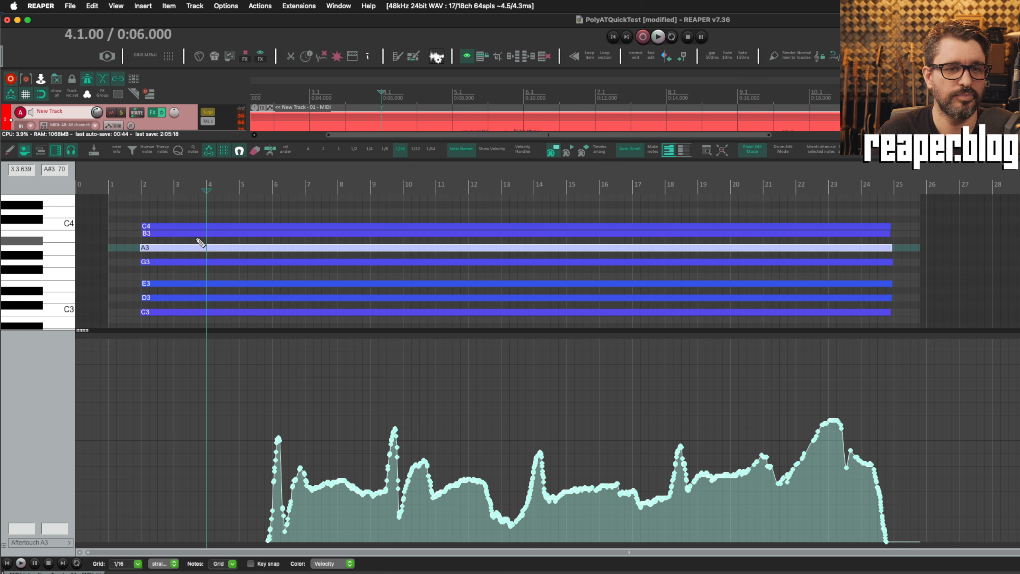
{"action": "left_click", "coordinate": [62, 542]}
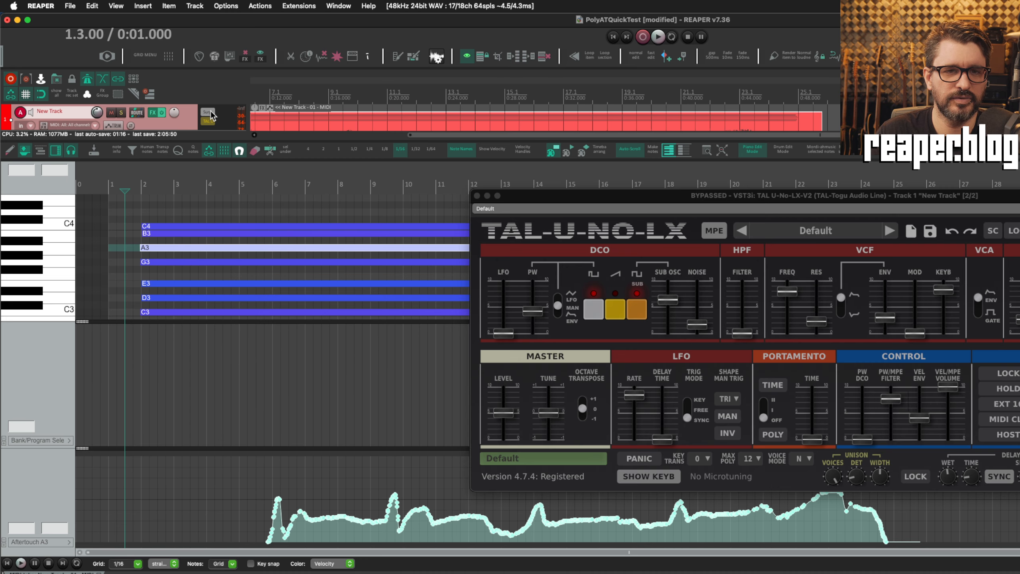
Open the Surge XT plug-in window and check the modulation targets of its Poly AT source
{"action": "left_click", "coordinate": [209, 112]}
{"action": "left_click_drag", "start_coordinate": [379, 164], "coordinate": [310, 77]}
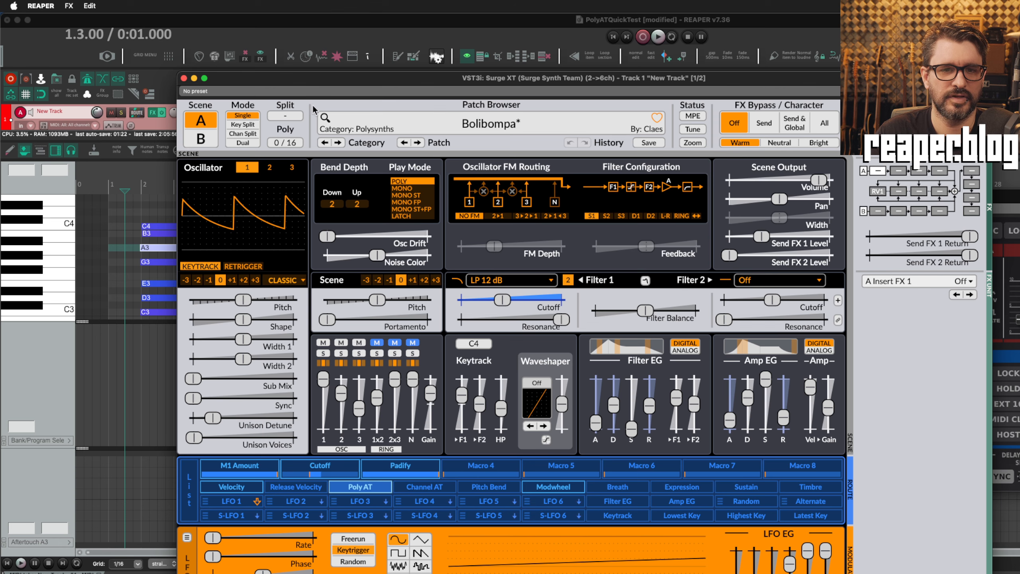
{"action": "right_click", "coordinate": [375, 487]}
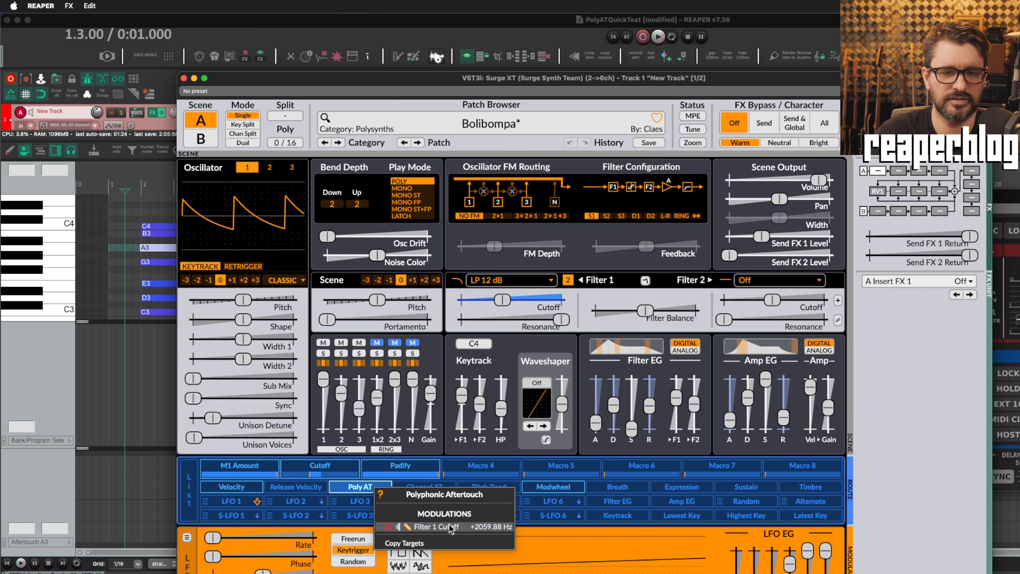
{"action": "left_click", "coordinate": [452, 558]}
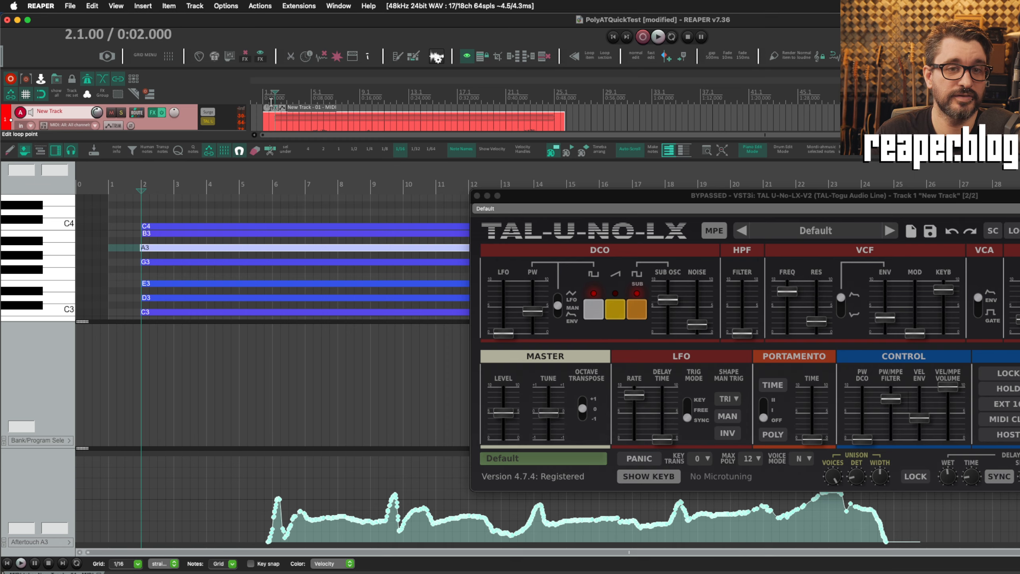
Play the MIDI item from 1.3.00, close the TAL-U-NO-LX window, and view the G3 note's aftertouch before deselecting it
{"action": "left_click", "coordinate": [268, 101]}
{"action": "key", "text": "space"}
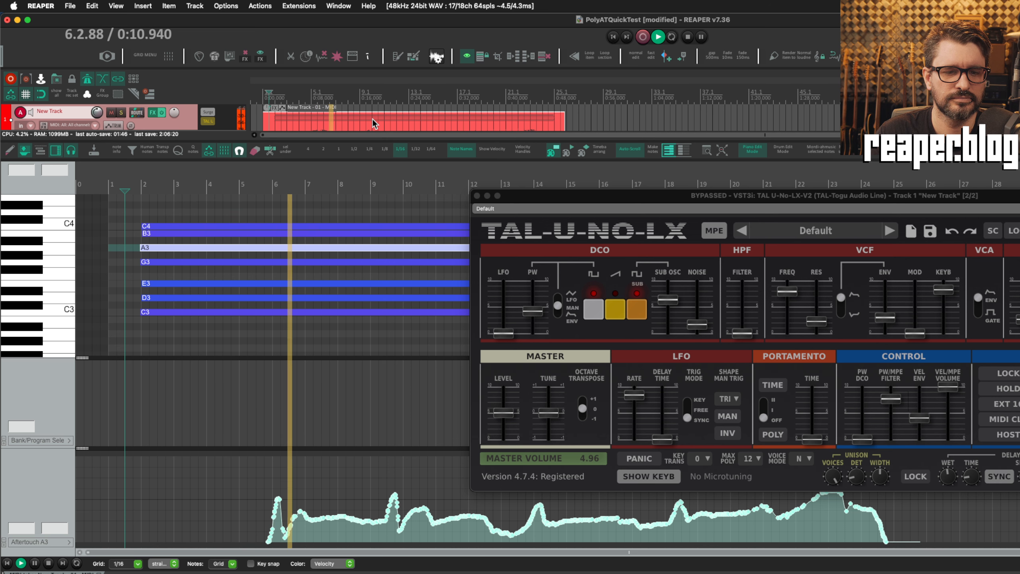
{"action": "left_click", "coordinate": [476, 196]}
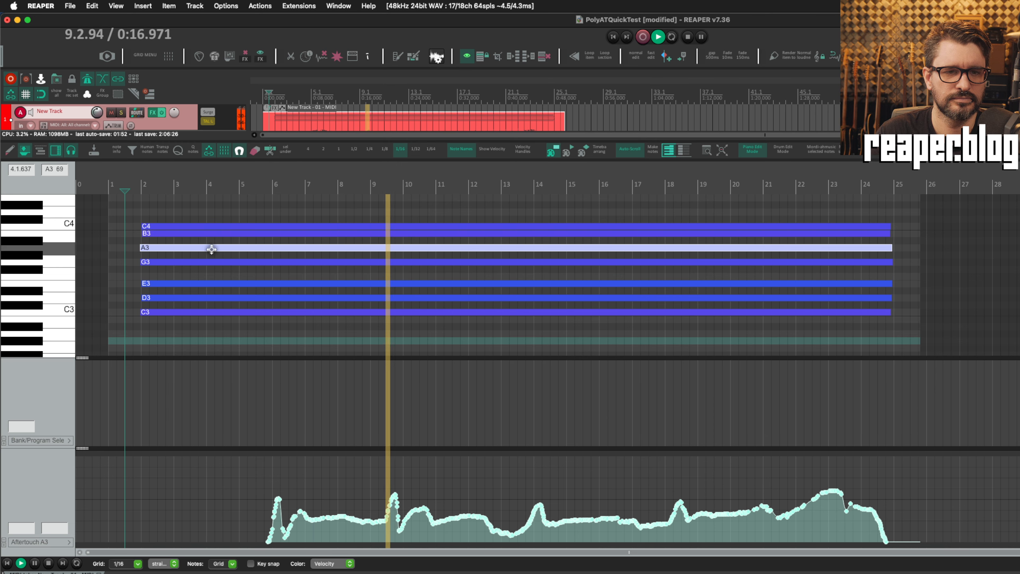
{"action": "left_click", "coordinate": [209, 261]}
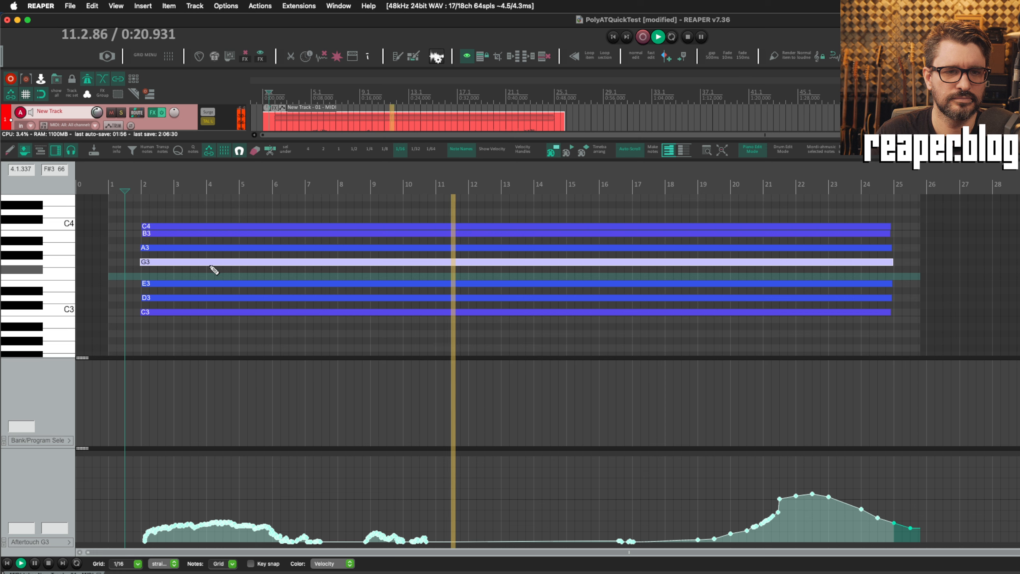
{"action": "left_click", "coordinate": [210, 268]}
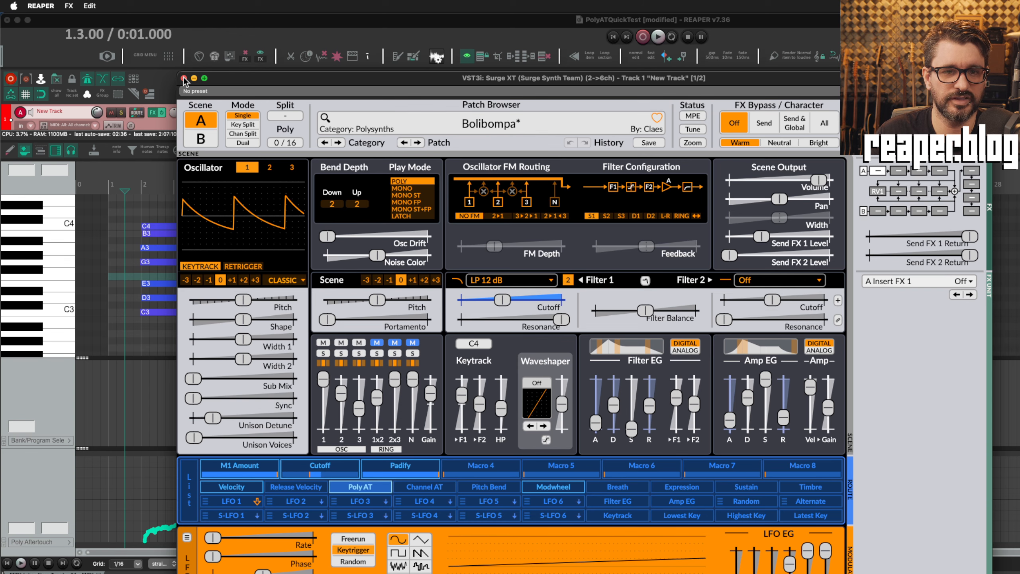
Close the Surge XT window, open TAL-U-NO-LX-V2, and move its window above the poly aftertouch curves
{"action": "left_click", "coordinate": [184, 79]}
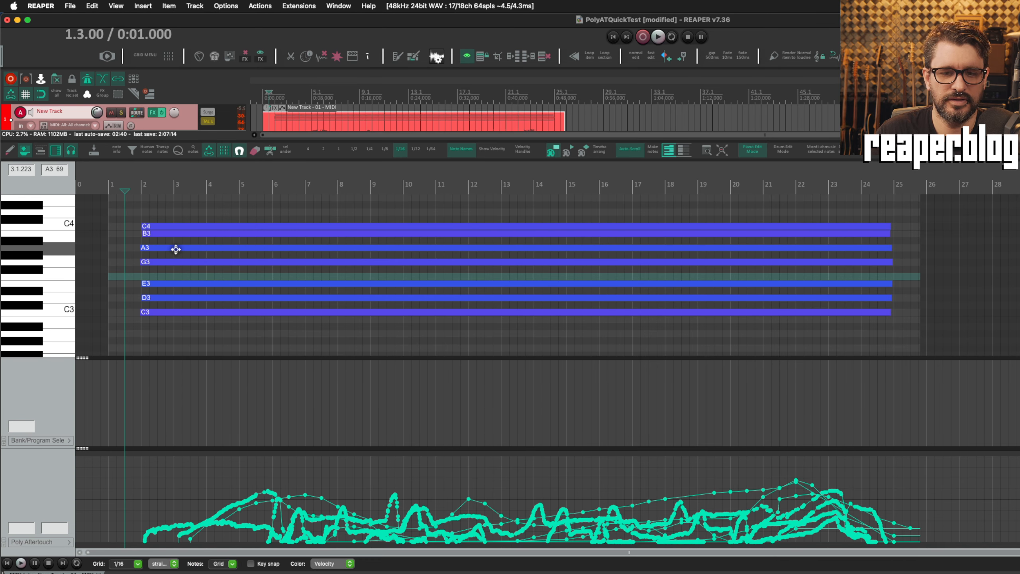
{"action": "left_click", "coordinate": [209, 121]}
{"action": "left_click_drag", "start_coordinate": [557, 202], "coordinate": [264, 150]}
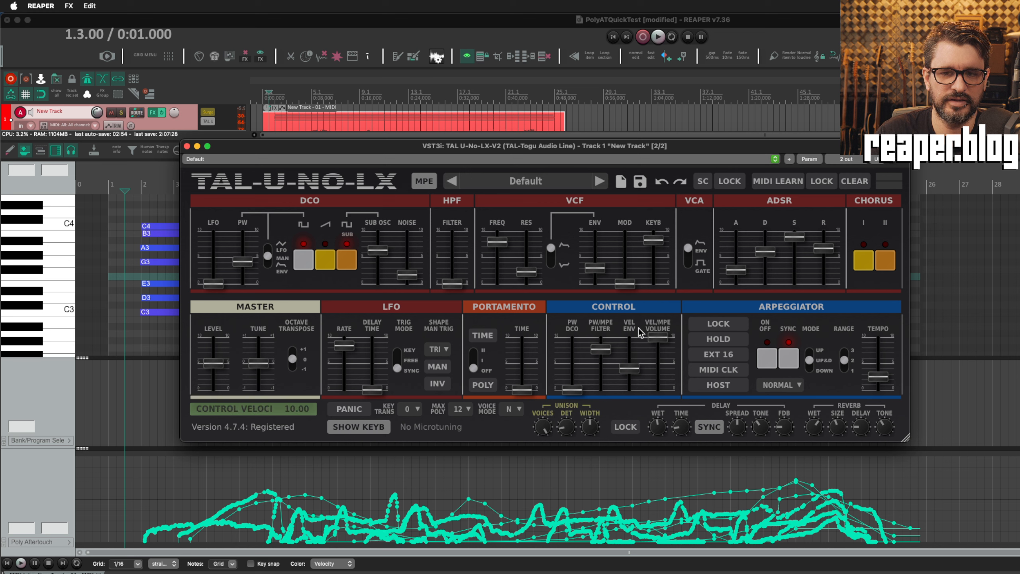
Play the MIDI item from 1.3.00 through to about bar 25 to hear TAL-U-NO-LX respond to poly aftertouch
{"action": "left_click", "coordinate": [270, 110]}
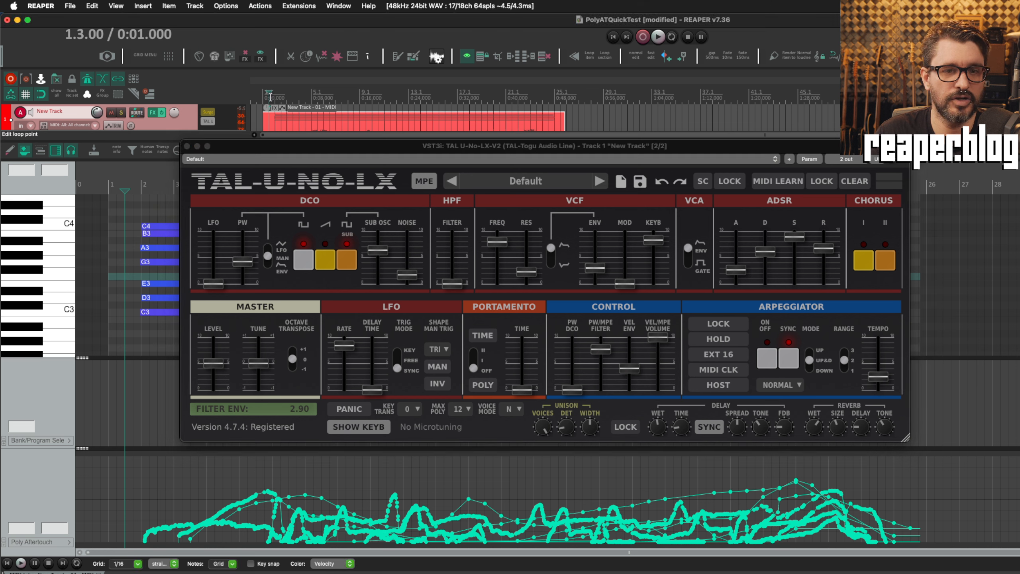
{"action": "key", "text": "space"}
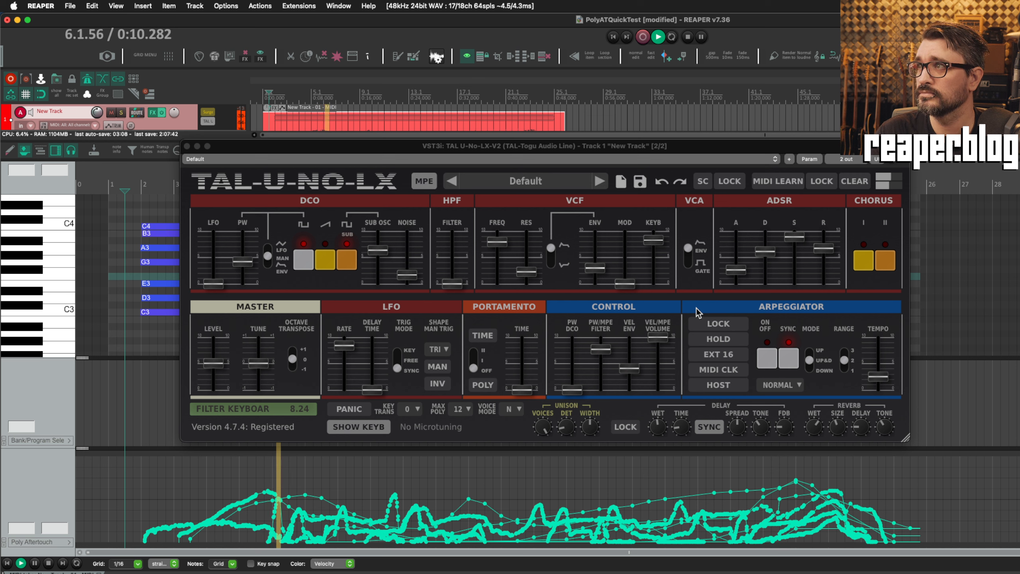
{"action": "left_click", "coordinate": [656, 326]}
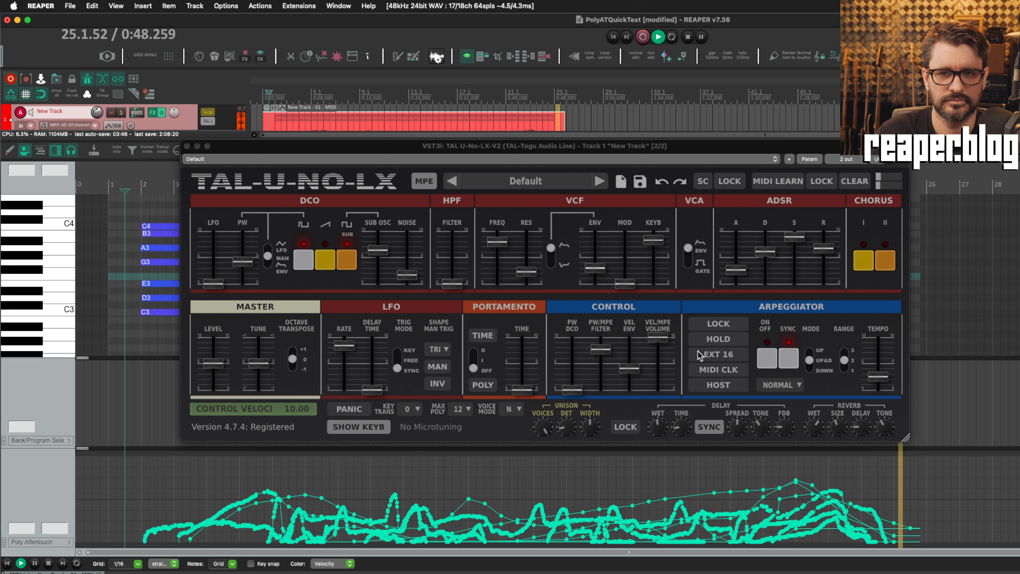
{"action": "key", "text": "space"}
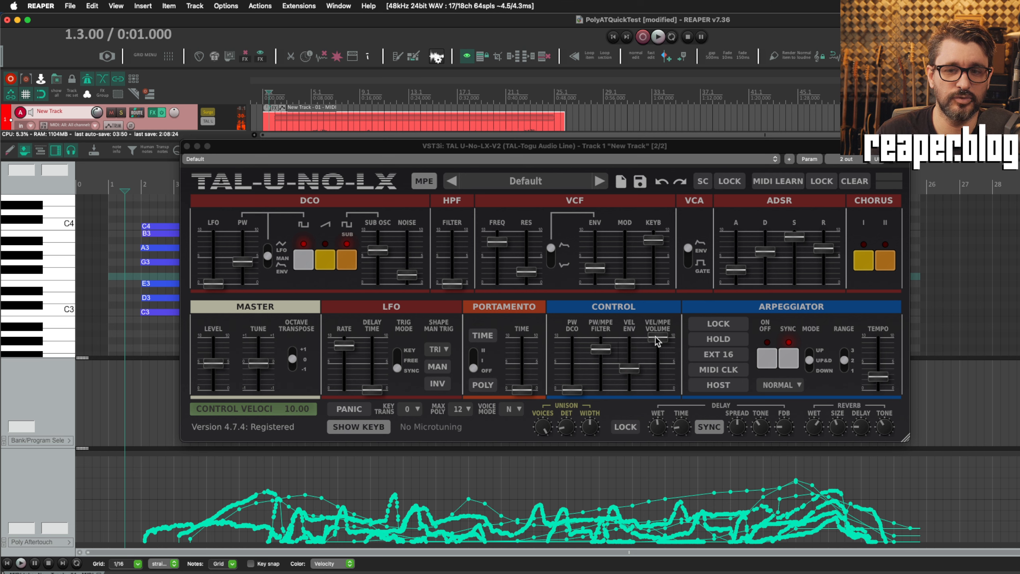
Compare playback with TAL-U-NO-LX's VEL/MPE Volume control at 0.00 and back at 10.00, and stop playback
{"action": "left_click_drag", "start_coordinate": [656, 337], "coordinate": [659, 419]}
{"action": "key", "text": "space"}
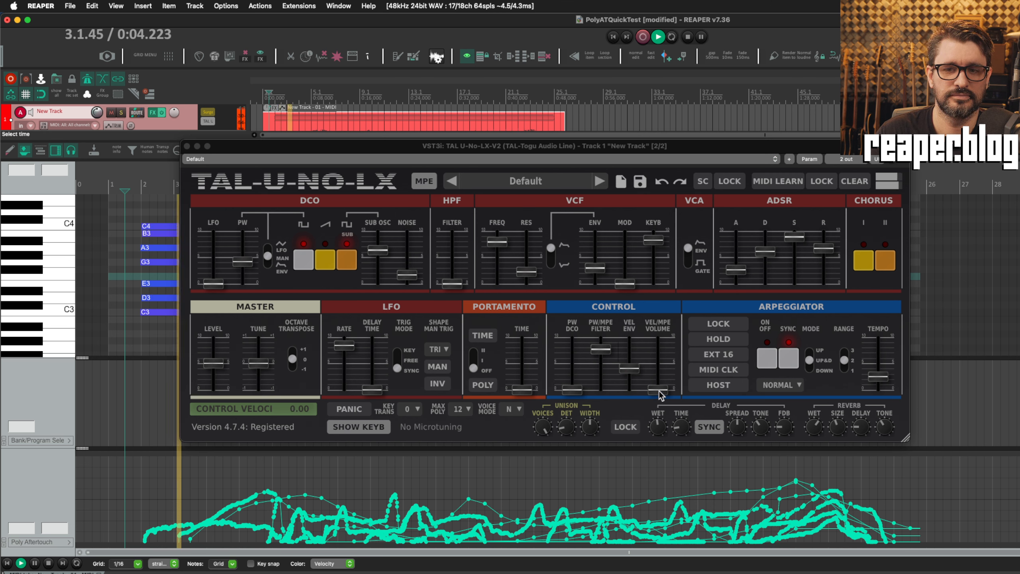
{"action": "left_click_drag", "start_coordinate": [661, 395], "coordinate": [671, 323]}
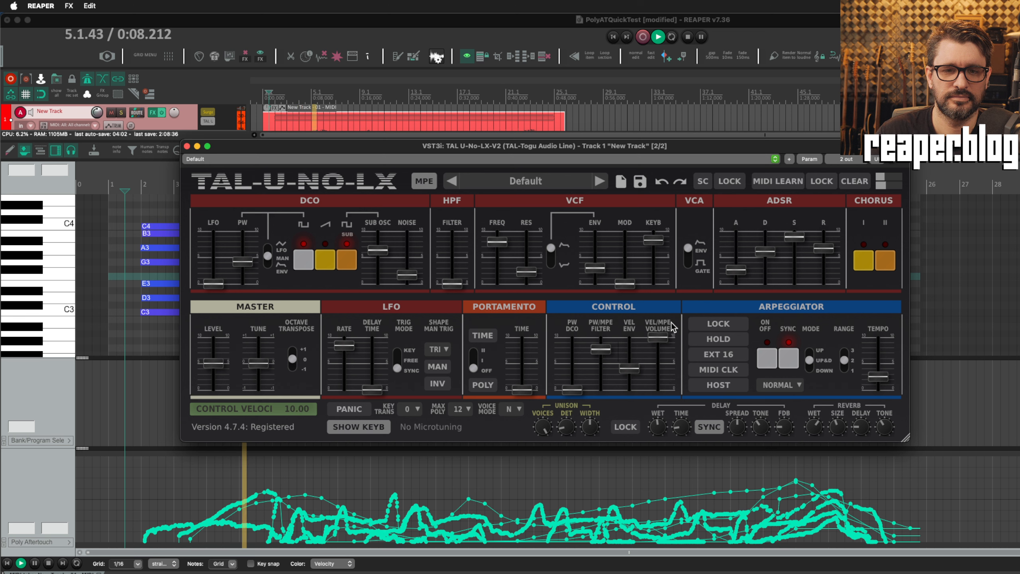
{"action": "left_click", "coordinate": [439, 33]}
{"action": "key", "text": "space"}
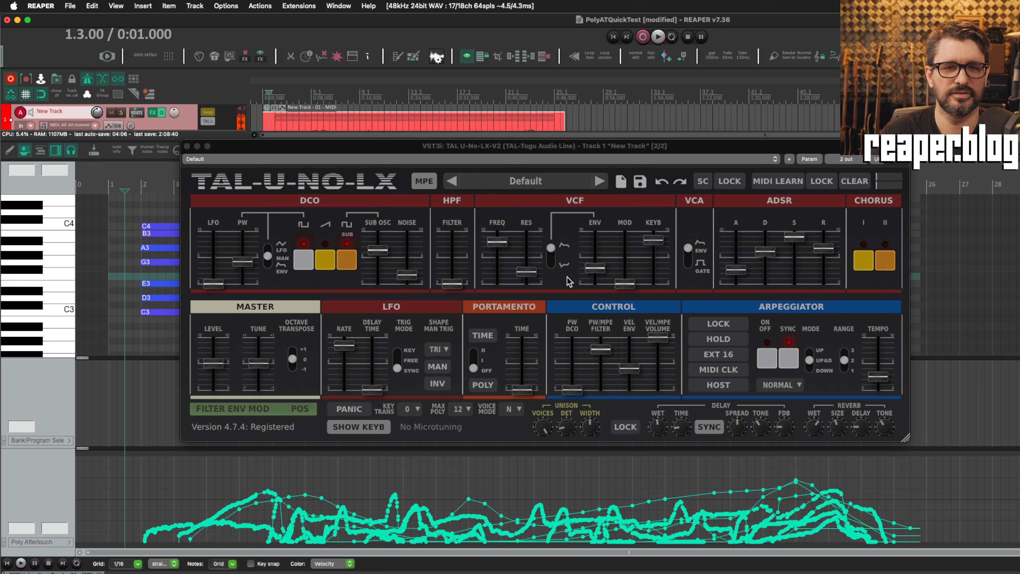
Move the edit cursor to 2.3.00 in the MIDI editor
{"action": "left_click_drag", "start_coordinate": [662, 343], "coordinate": [660, 348]}
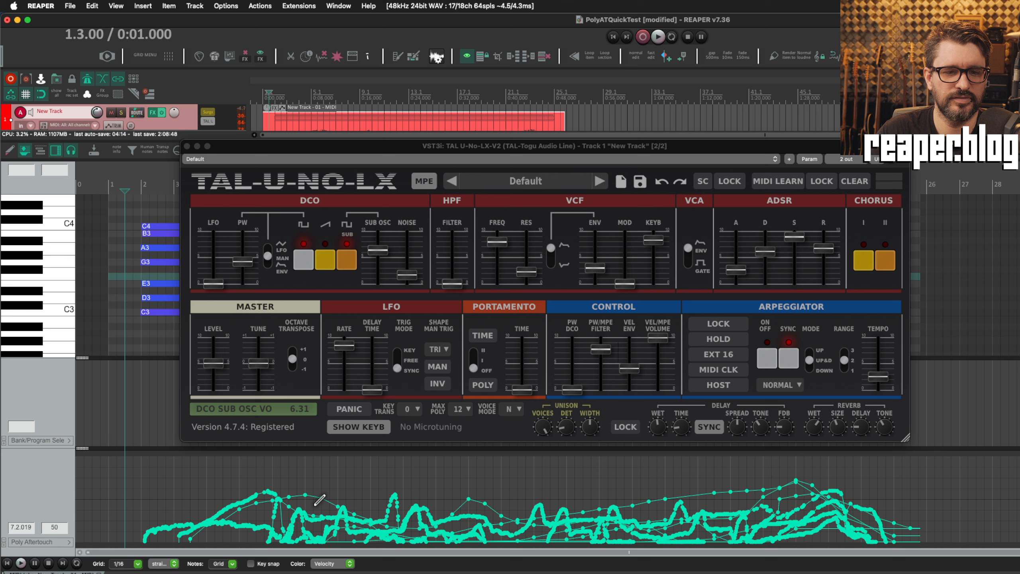
{"action": "left_click", "coordinate": [164, 297]}
{"action": "left_click", "coordinate": [157, 322]}
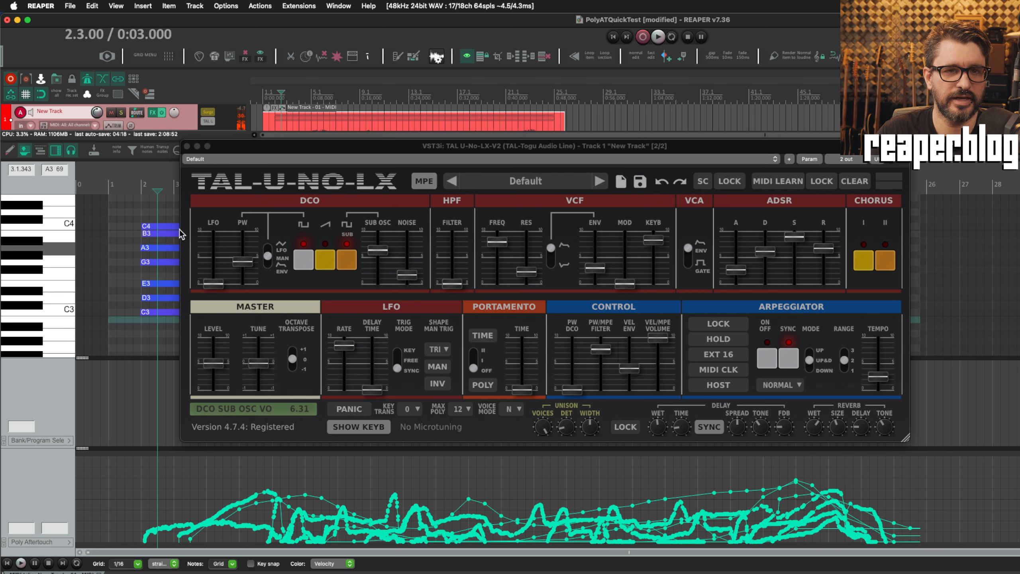
Open the recently used project PolyATQuickTest2 in place of the current one
{"action": "left_click", "coordinate": [70, 6]}
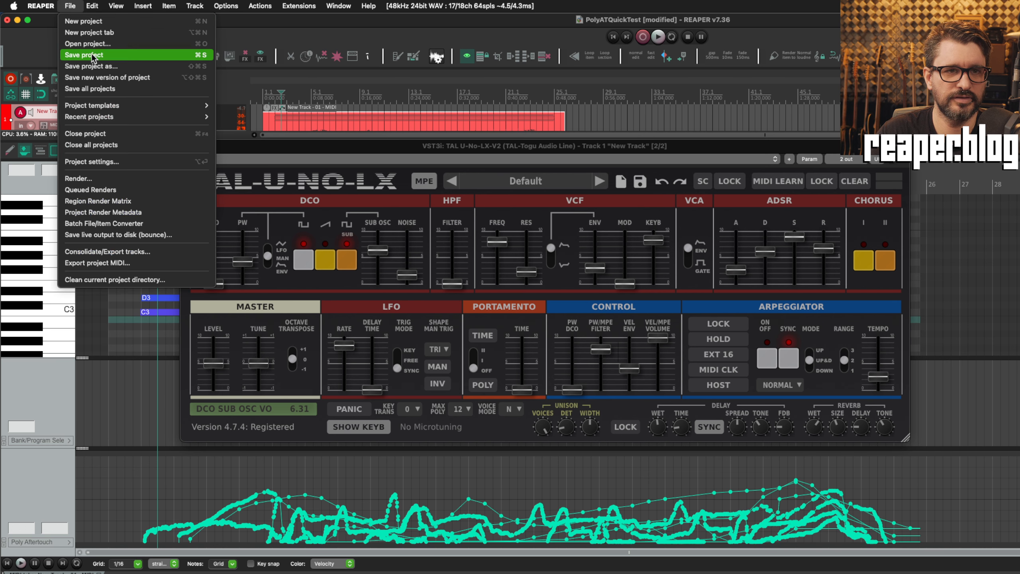
{"action": "mouse_move", "coordinate": [193, 116]}
{"action": "left_click", "coordinate": [292, 146]}
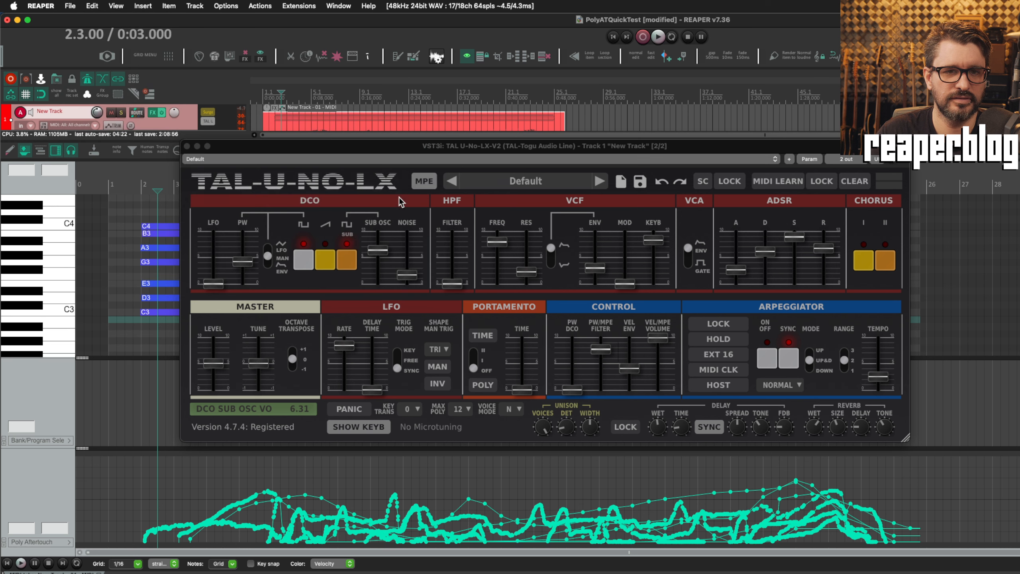
{"action": "left_click", "coordinate": [654, 259]}
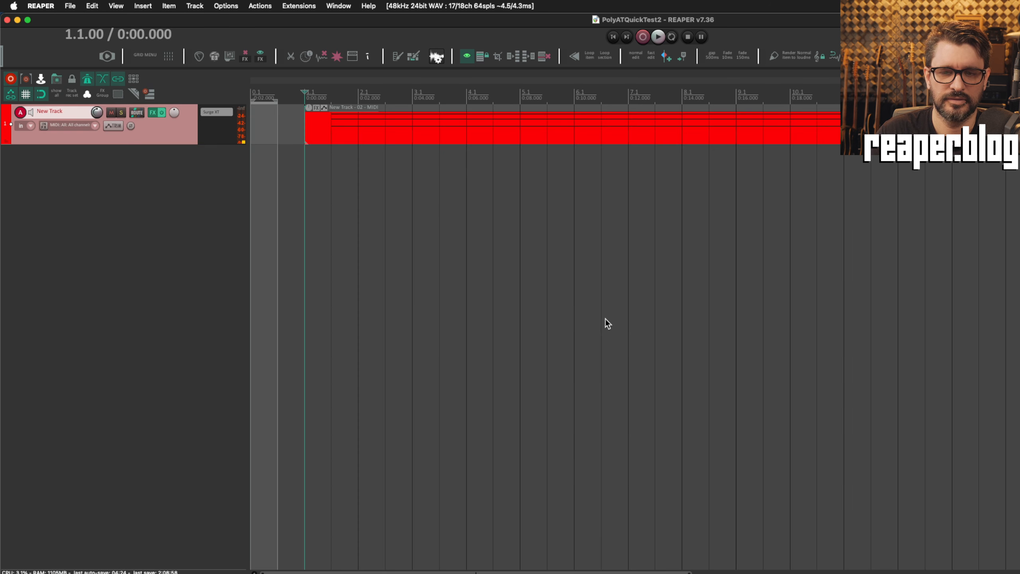
Open the track's Surge XT synth, inspect the modulation targets assigned to Polyphonic Aftertouch, and close the synth window
{"action": "left_click", "coordinate": [221, 111]}
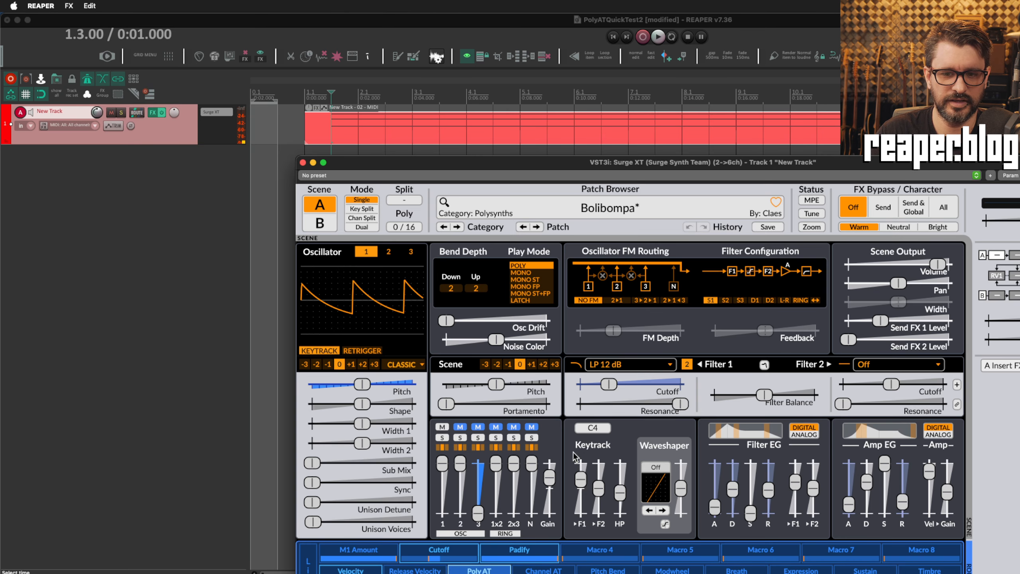
{"action": "right_click", "coordinate": [509, 572]}
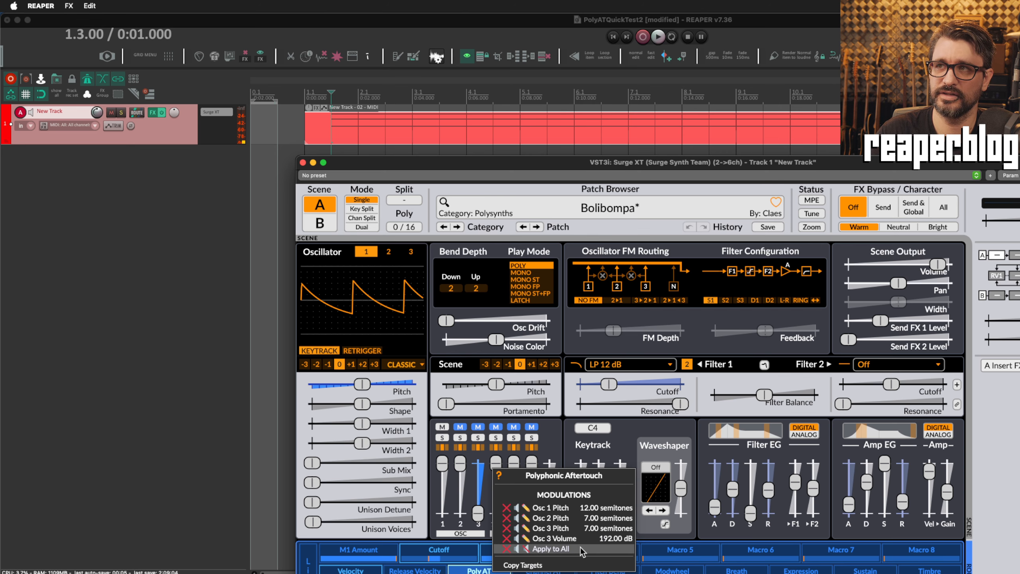
{"action": "left_click", "coordinate": [127, 422]}
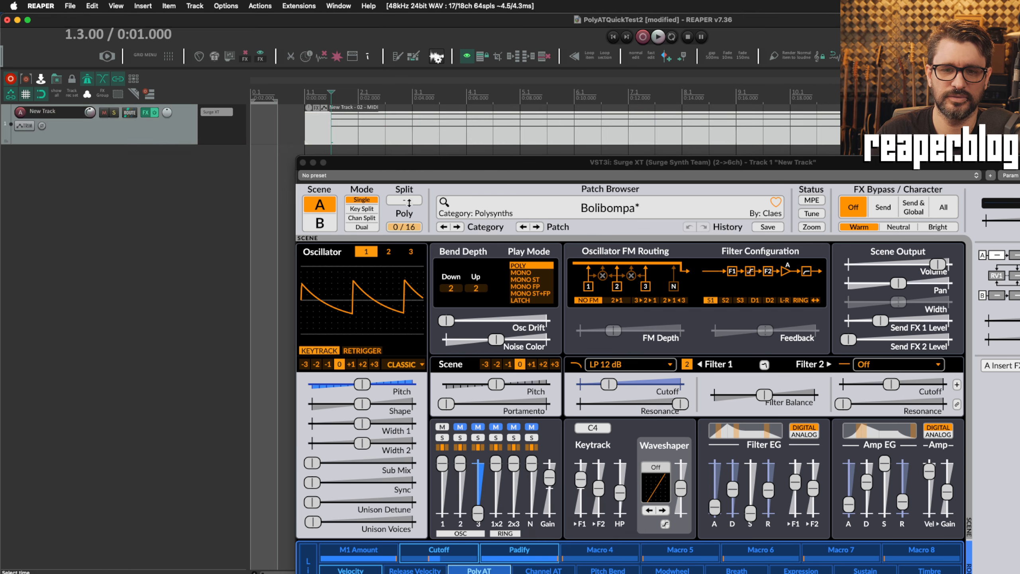
{"action": "left_click", "coordinate": [302, 162]}
Open the MIDI item for editing and view the poly aftertouch curves of the C2, G2 and C3 notes in turn
{"action": "double_click", "coordinate": [333, 137]}
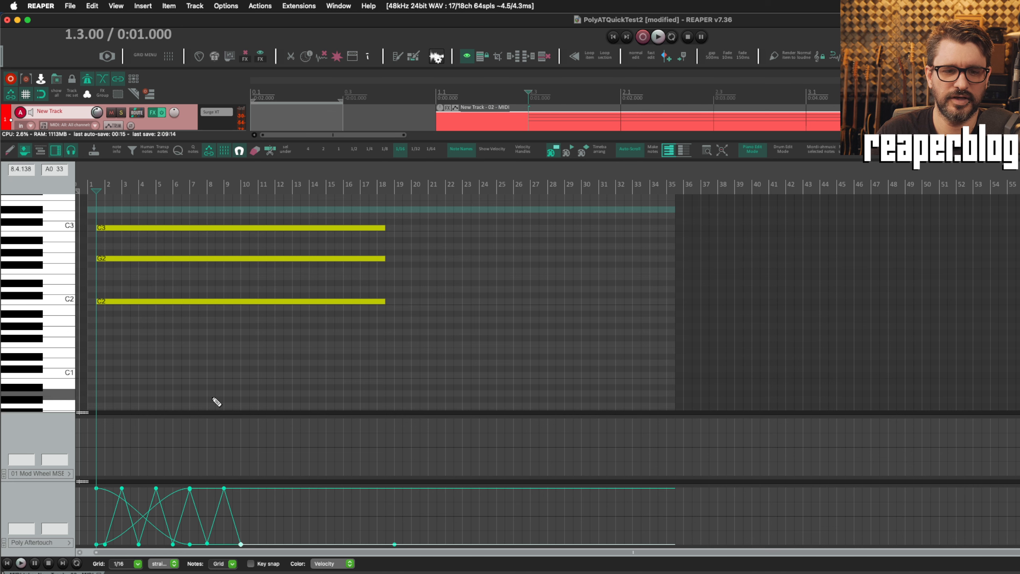
{"action": "scroll", "coordinate": [153, 515], "scroll_direction": "up", "scroll_amount": 5}
{"action": "scroll", "coordinate": [163, 513], "scroll_direction": "down", "scroll_amount": 1}
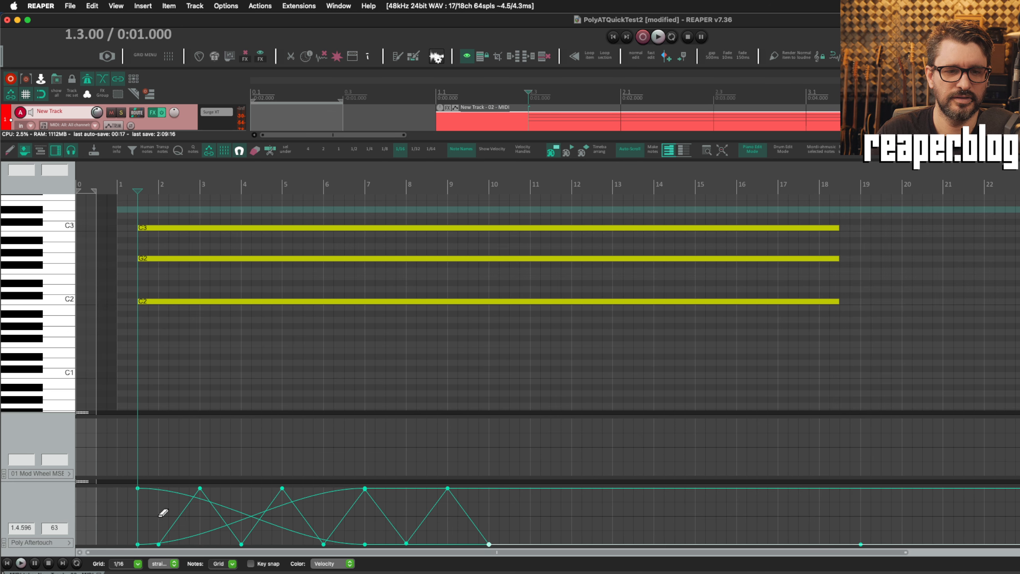
{"action": "scroll", "coordinate": [200, 371], "scroll_direction": "down", "scroll_amount": 2}
{"action": "left_click", "coordinate": [162, 300]}
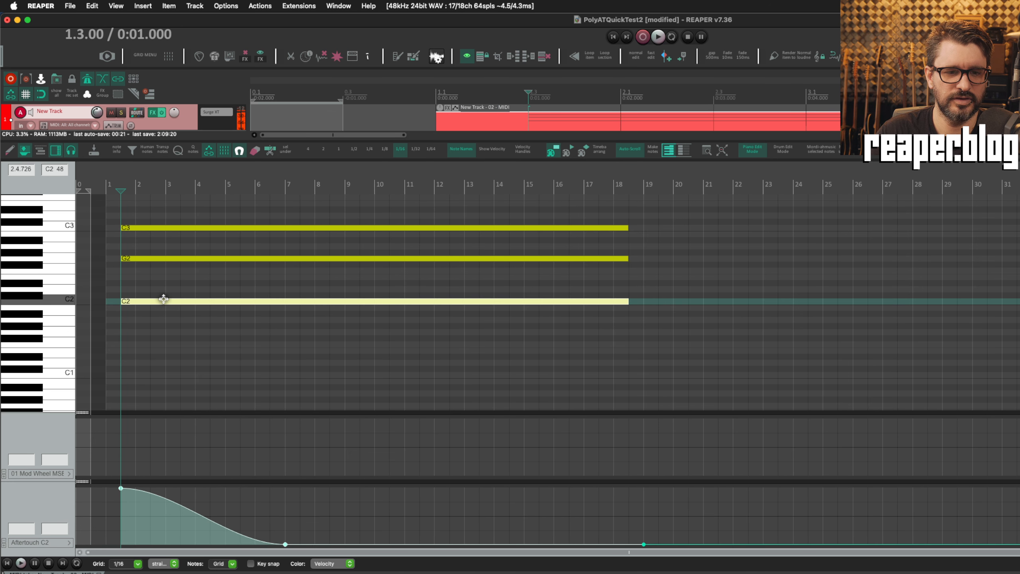
{"action": "left_click", "coordinate": [164, 256]}
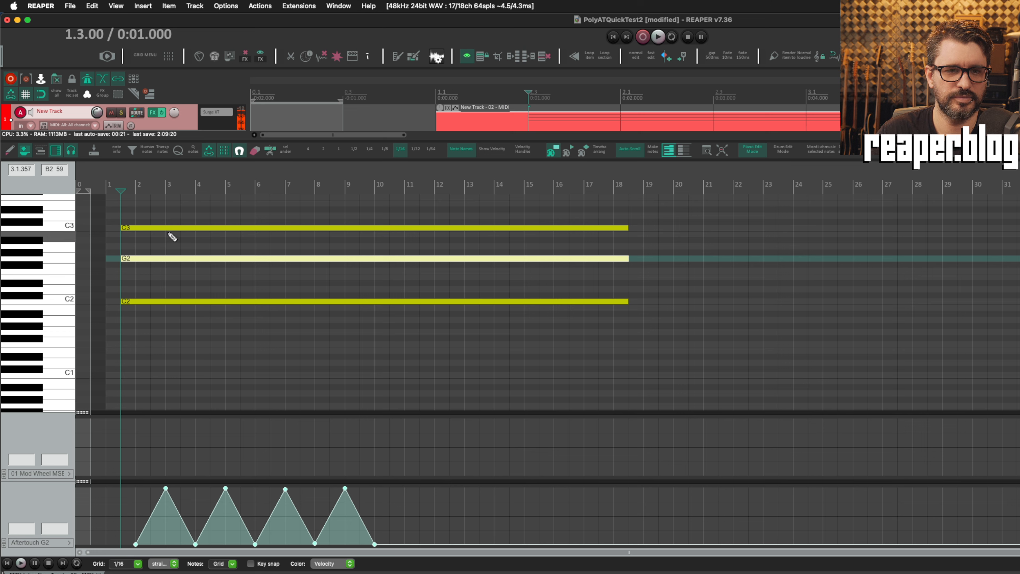
{"action": "left_click", "coordinate": [166, 227]}
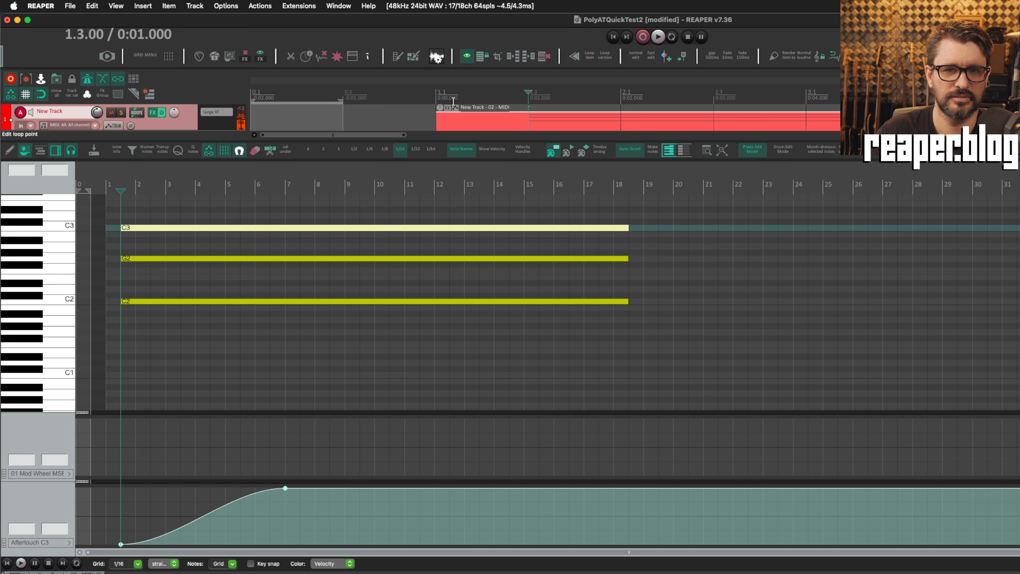
Play the MIDI item from 1.3.00 past bar 10, deselecting the C3 note to show all aftertouch curves, and stop playback
{"action": "key", "text": "space"}
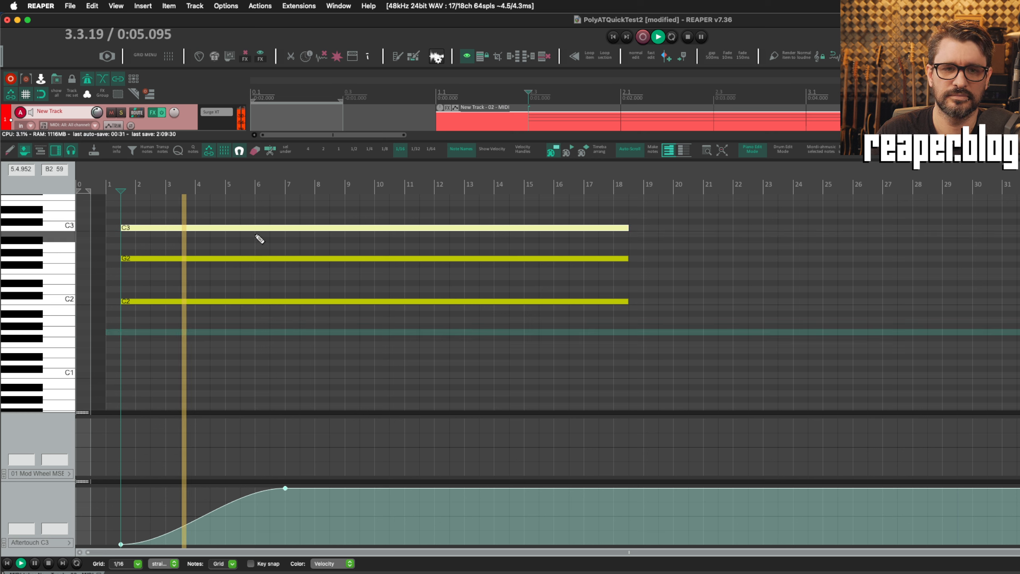
{"action": "key", "text": "Escape"}
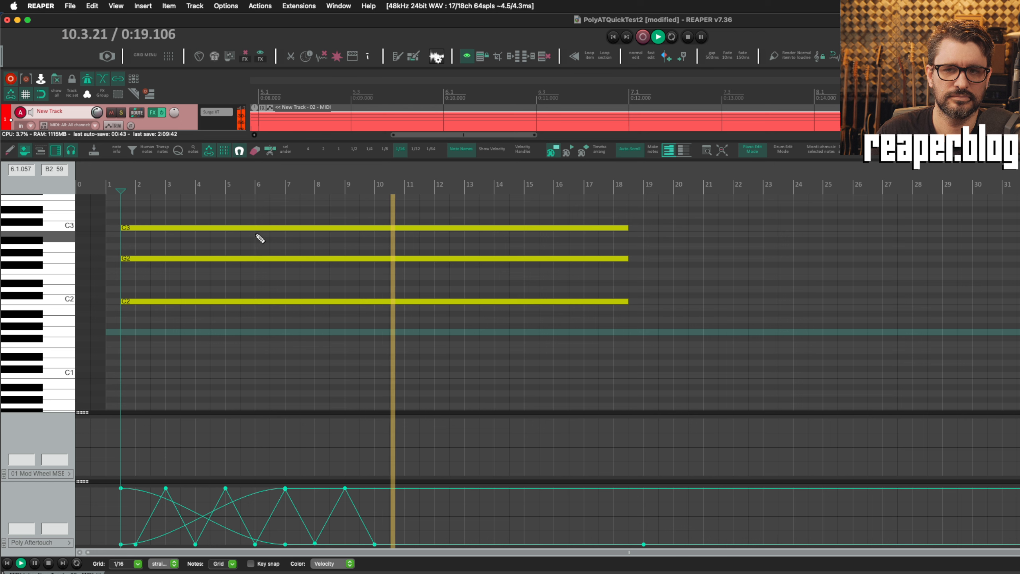
{"action": "key", "text": "space"}
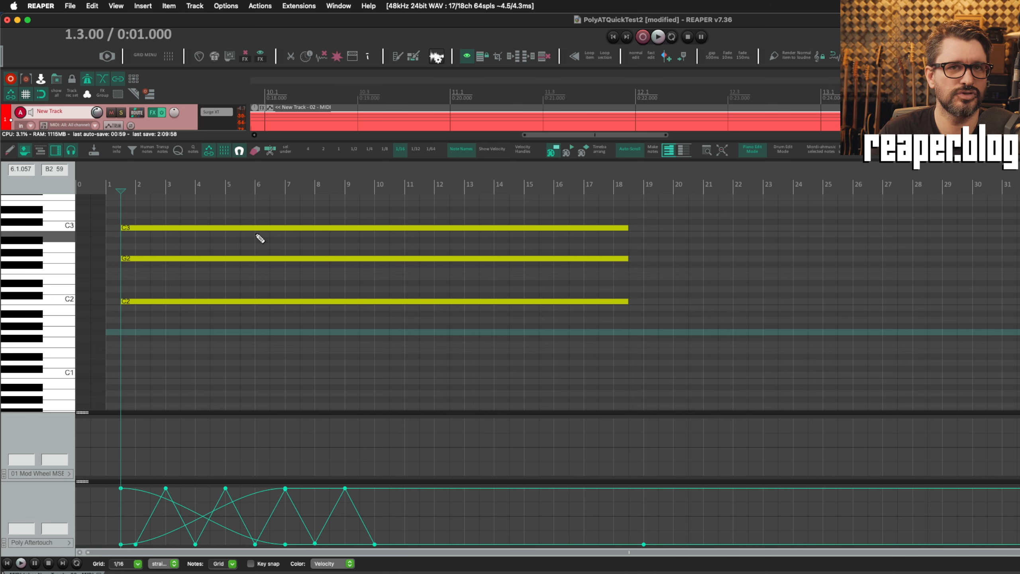
Switch the Poly Aftertouch lane to Velocity and back to Poly Aftertouch, choosing from the lanes with events
{"action": "scroll", "coordinate": [257, 235], "scroll_direction": "down", "scroll_amount": 1}
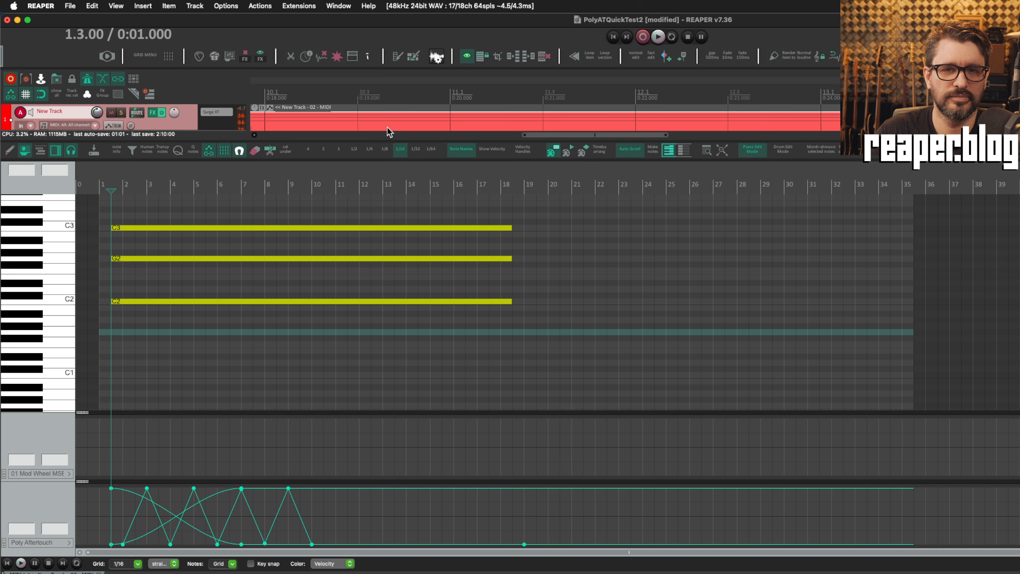
{"action": "scroll", "coordinate": [388, 124], "scroll_direction": "down", "scroll_amount": 3}
{"action": "scroll", "coordinate": [394, 119], "scroll_direction": "down", "scroll_amount": 3}
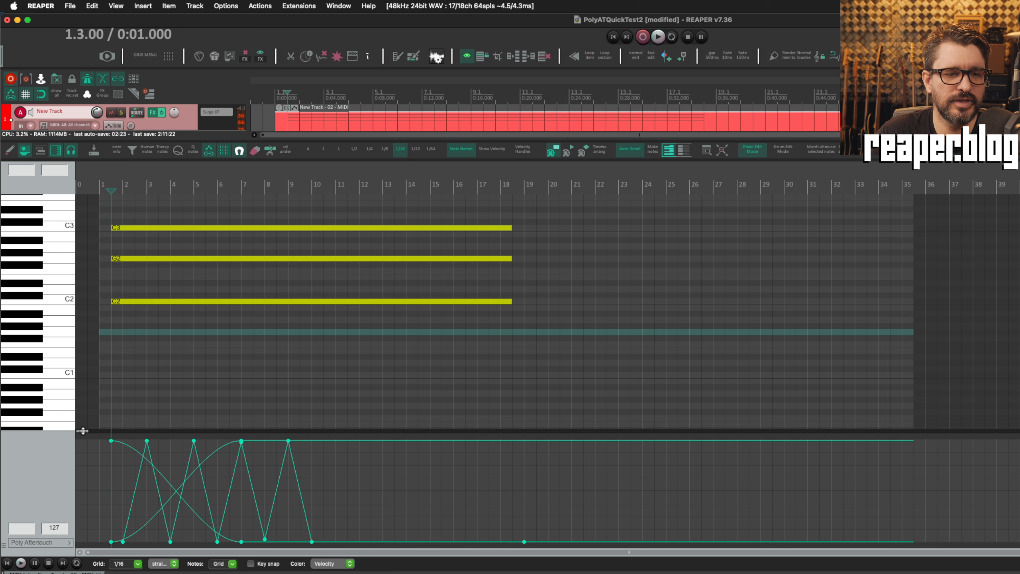
{"action": "left_click_drag", "start_coordinate": [83, 431], "coordinate": [85, 432]}
{"action": "right_click", "coordinate": [84, 435]}
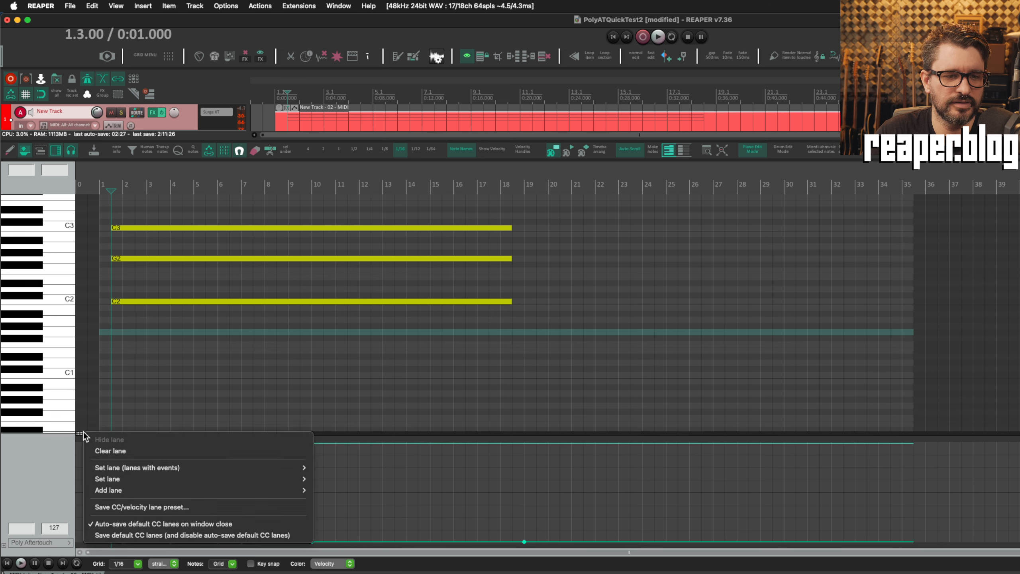
{"action": "mouse_move", "coordinate": [144, 468]}
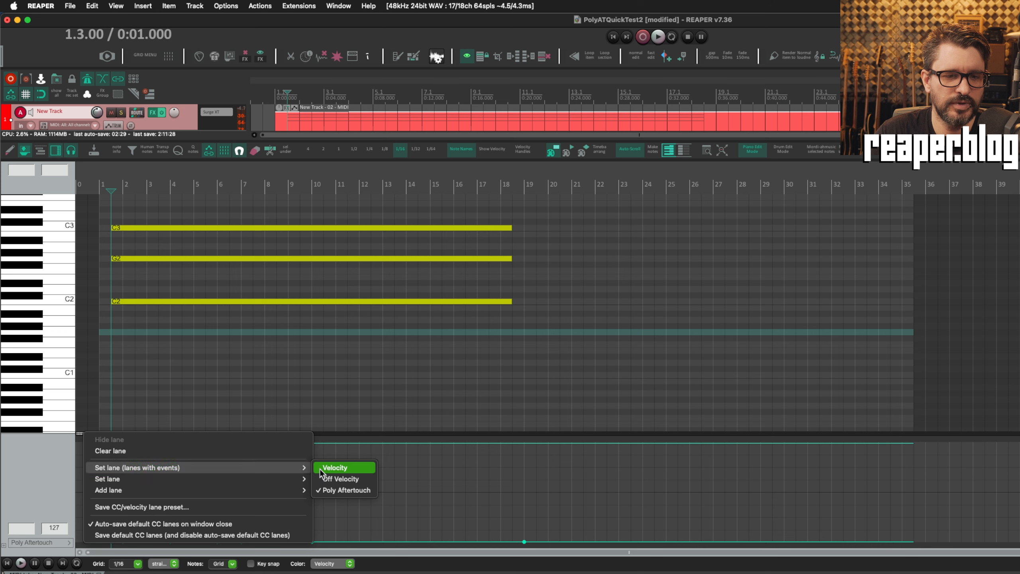
{"action": "left_click", "coordinate": [356, 469]}
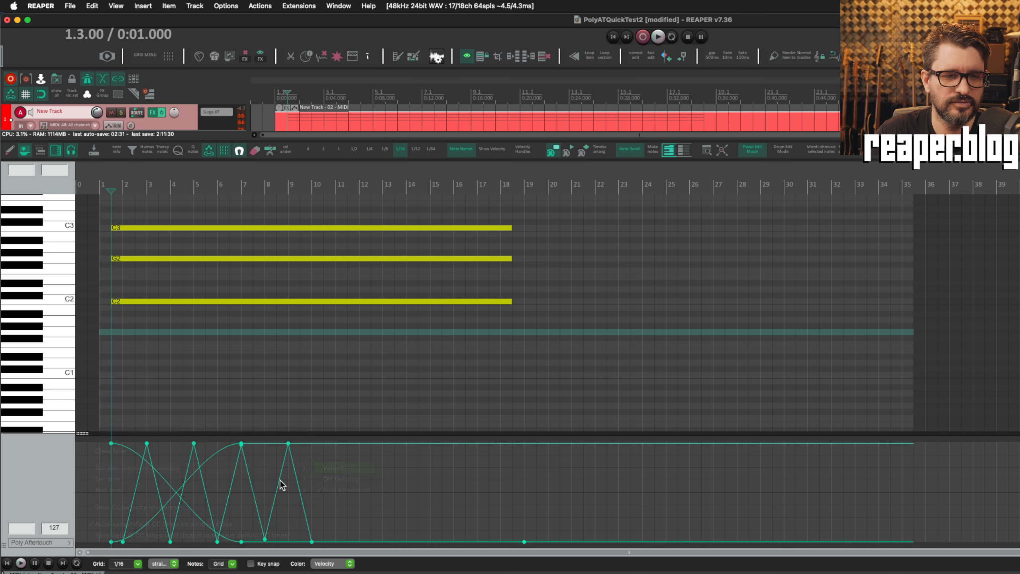
{"action": "right_click", "coordinate": [85, 437]}
{"action": "mouse_move", "coordinate": [281, 468]}
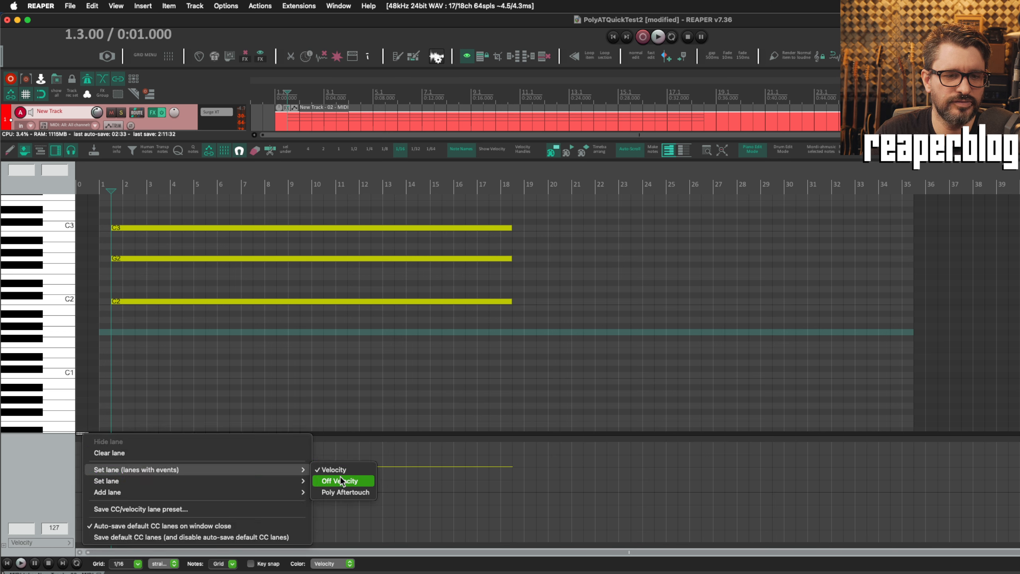
{"action": "left_click", "coordinate": [345, 490]}
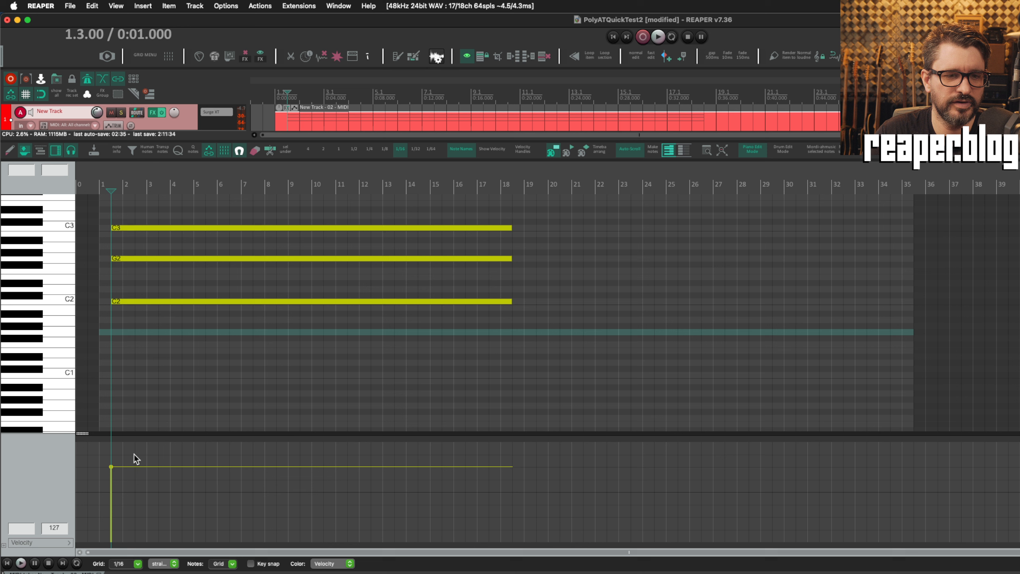
Examine the full lists of lane types that the Poly Aftertouch lane can be set to
{"action": "right_click", "coordinate": [84, 435]}
{"action": "mouse_move", "coordinate": [149, 486]}
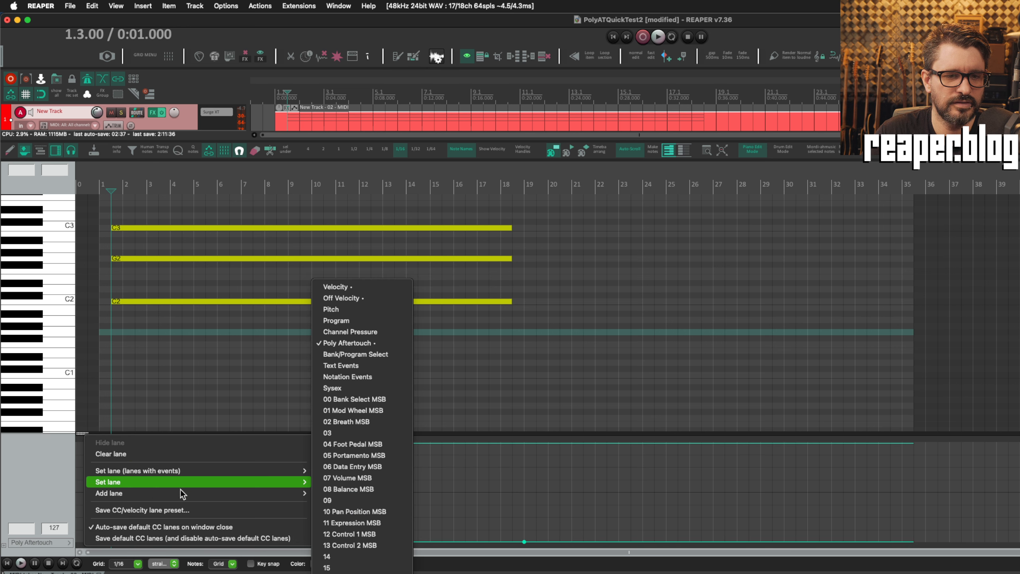
{"action": "left_click", "coordinate": [368, 290]}
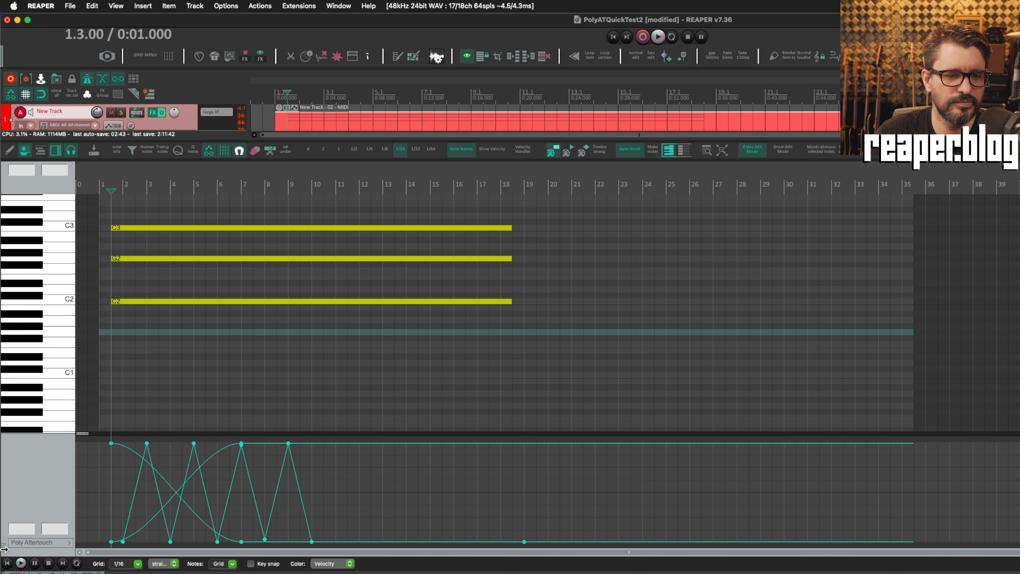
{"action": "left_click", "coordinate": [61, 543]}
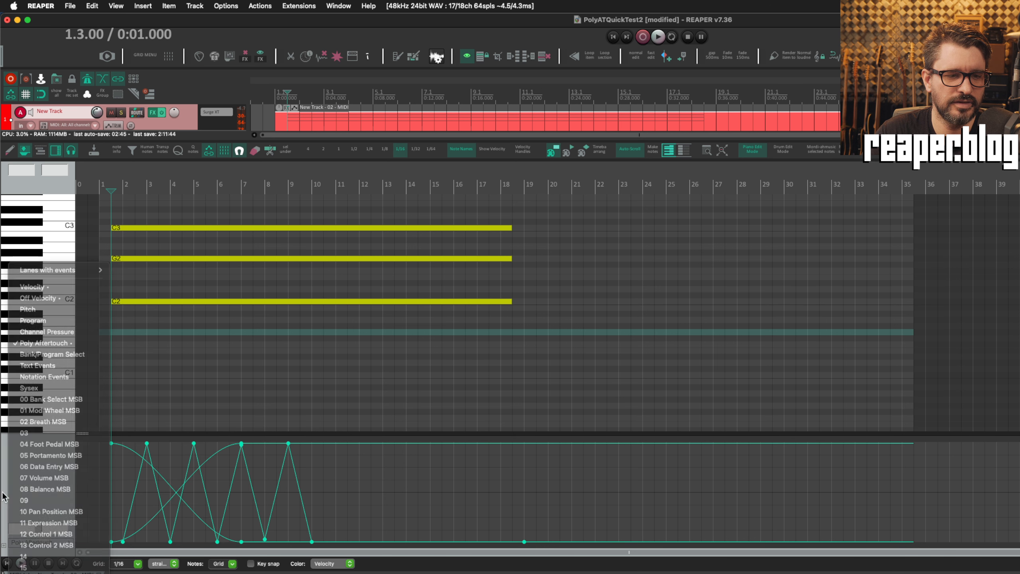
{"action": "left_click", "coordinate": [31, 543]}
{"action": "left_click", "coordinate": [4, 465]}
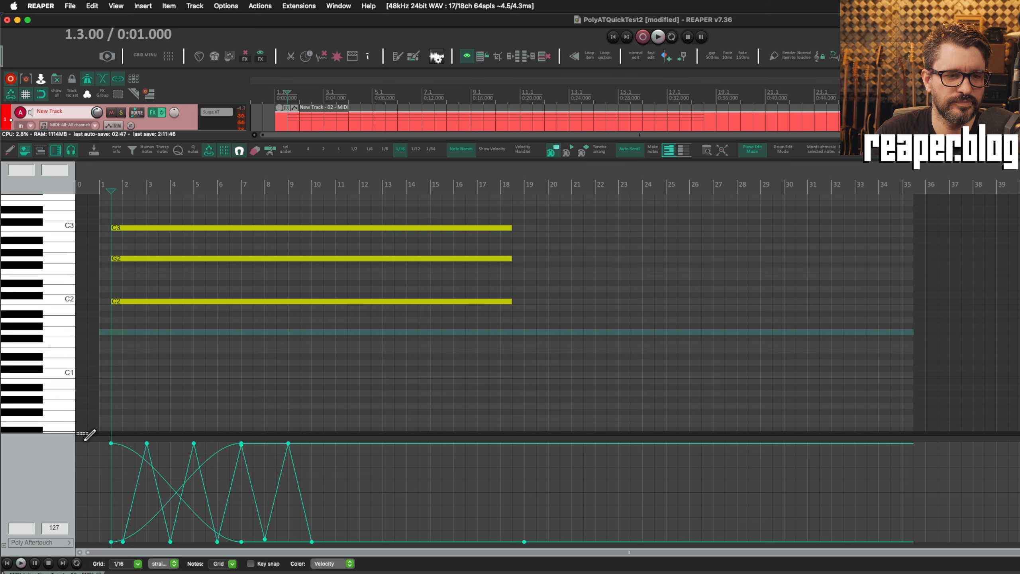
Add a Text Events lane above the Poly Aftertouch lane and enlarge its height
{"action": "right_click", "coordinate": [84, 433]}
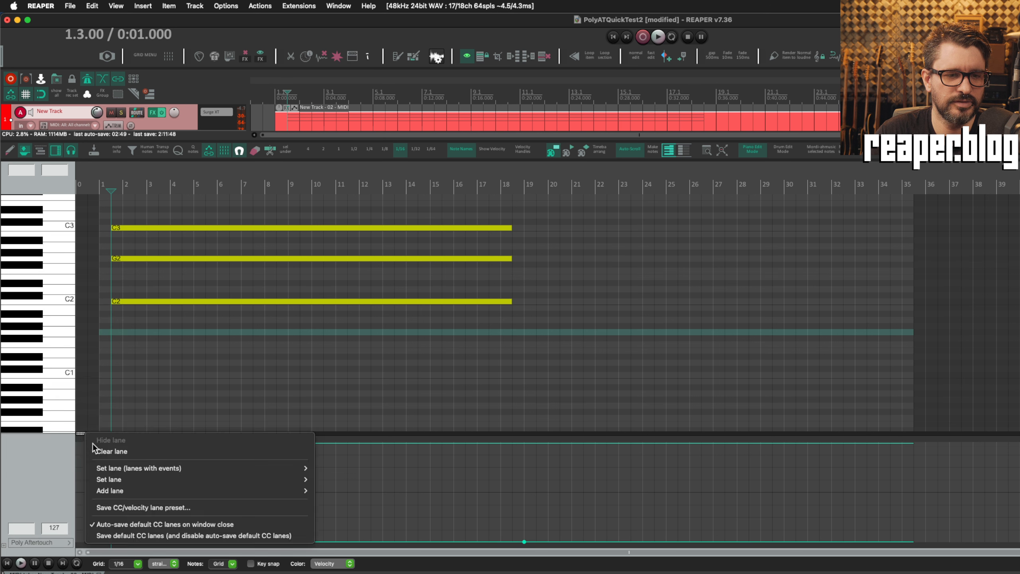
{"action": "mouse_move", "coordinate": [126, 469]}
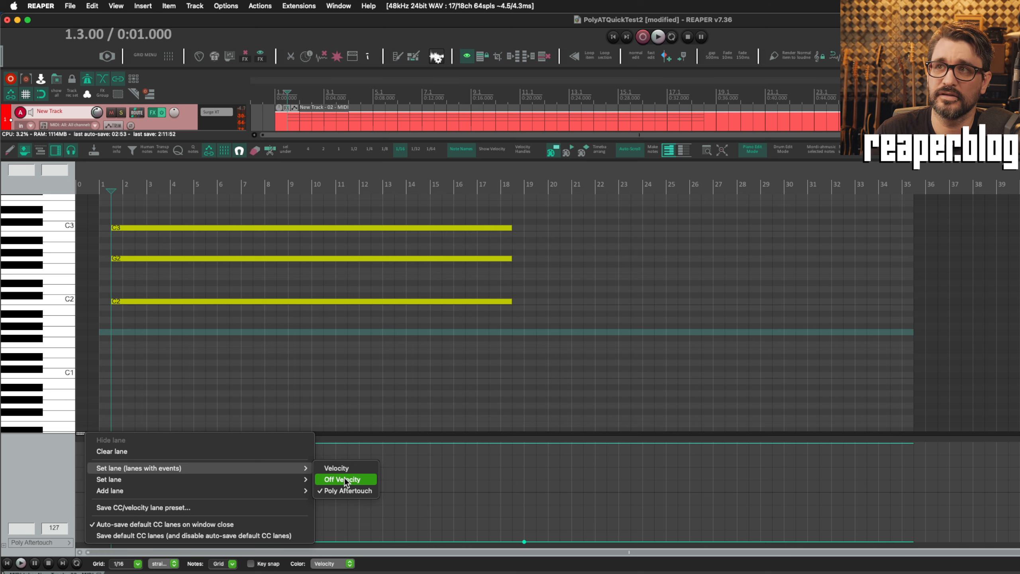
{"action": "mouse_move", "coordinate": [189, 489]}
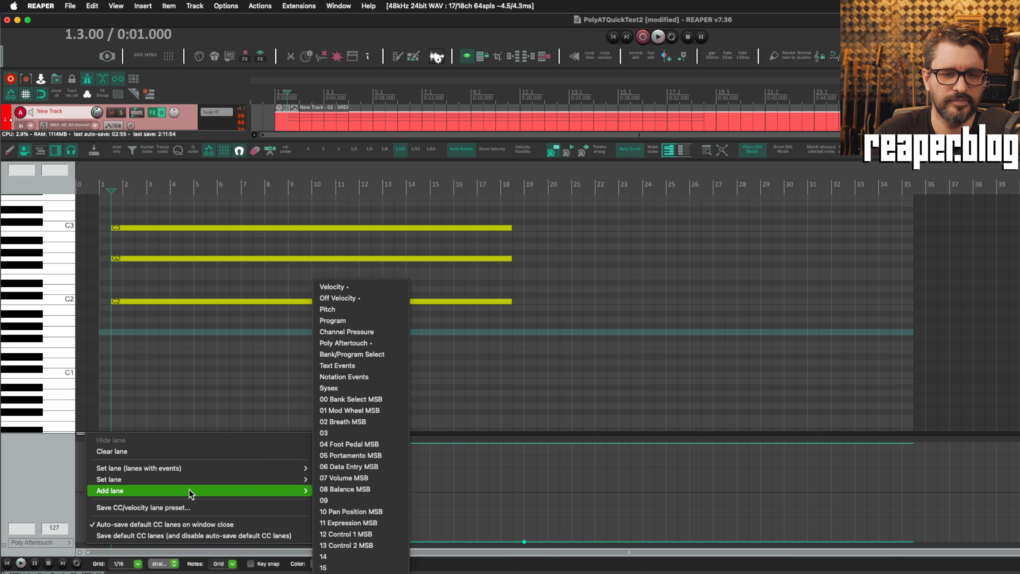
{"action": "left_click", "coordinate": [374, 366]}
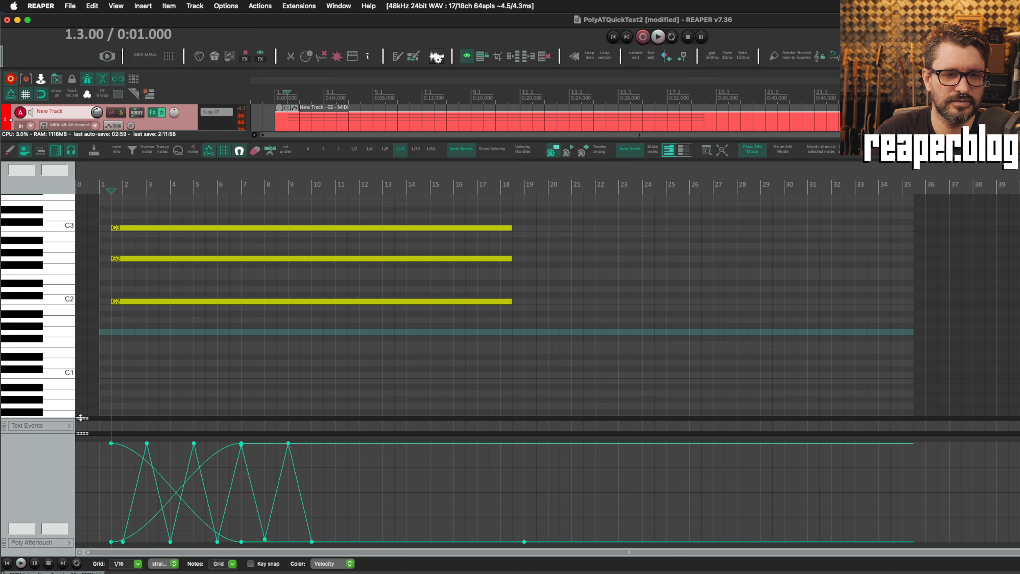
{"action": "left_click_drag", "start_coordinate": [81, 417], "coordinate": [82, 349]}
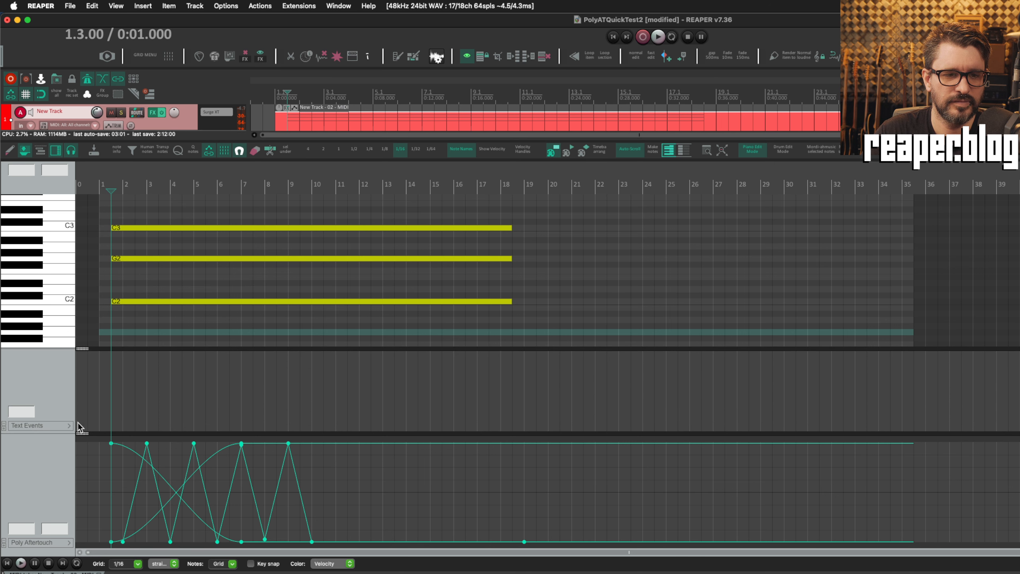
Swap the order of the Text Events and Poly Aftertouch lanes repeatedly, ending with Text Events above Poly Aftertouch
{"action": "left_click_drag", "start_coordinate": [61, 478], "coordinate": [63, 392]}
{"action": "left_click_drag", "start_coordinate": [52, 506], "coordinate": [53, 415]}
{"action": "left_click_drag", "start_coordinate": [56, 470], "coordinate": [45, 379]}
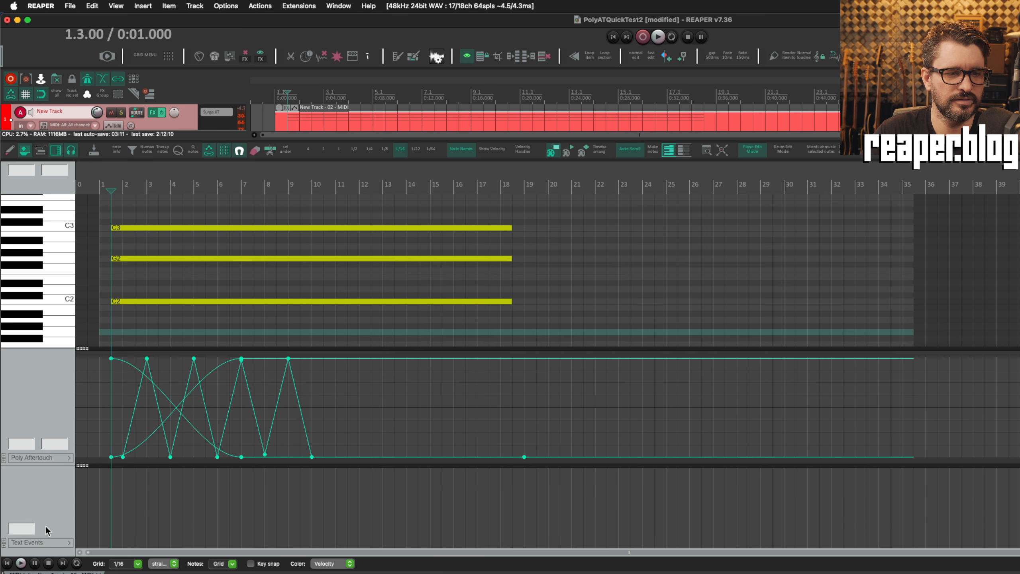
{"action": "left_click_drag", "start_coordinate": [55, 511], "coordinate": [46, 419]}
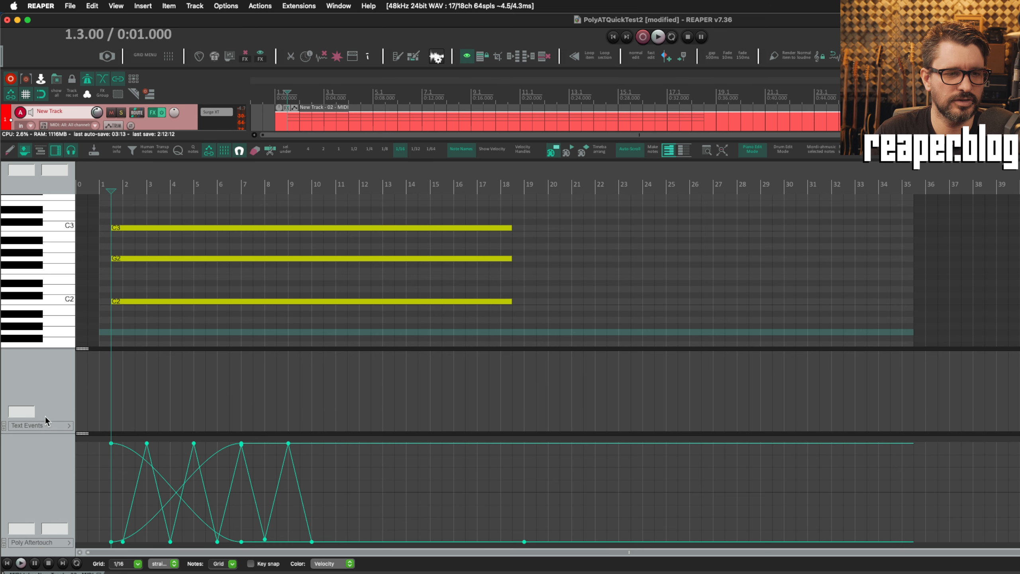
Set the Text Events lane to 01 Mod Wheel MSB and the Poly Aftertouch lane to Velocity
{"action": "right_click", "coordinate": [53, 395]}
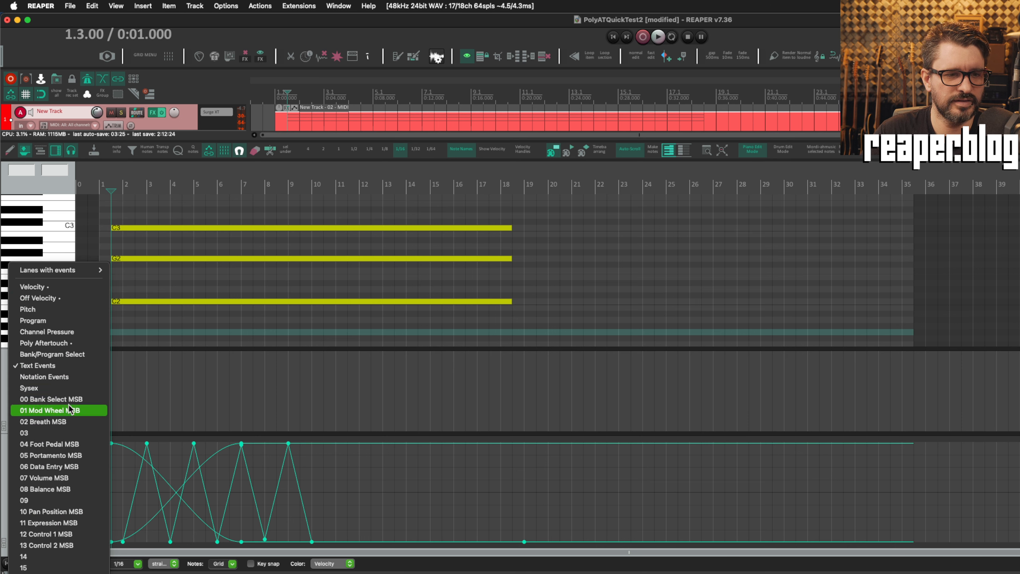
{"action": "left_click", "coordinate": [67, 408]}
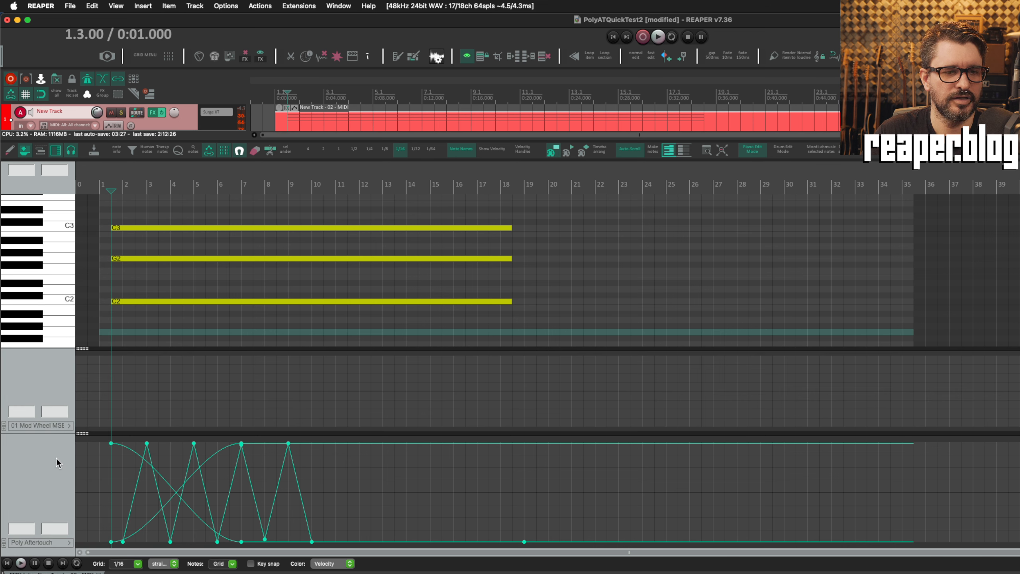
{"action": "left_click", "coordinate": [50, 543]}
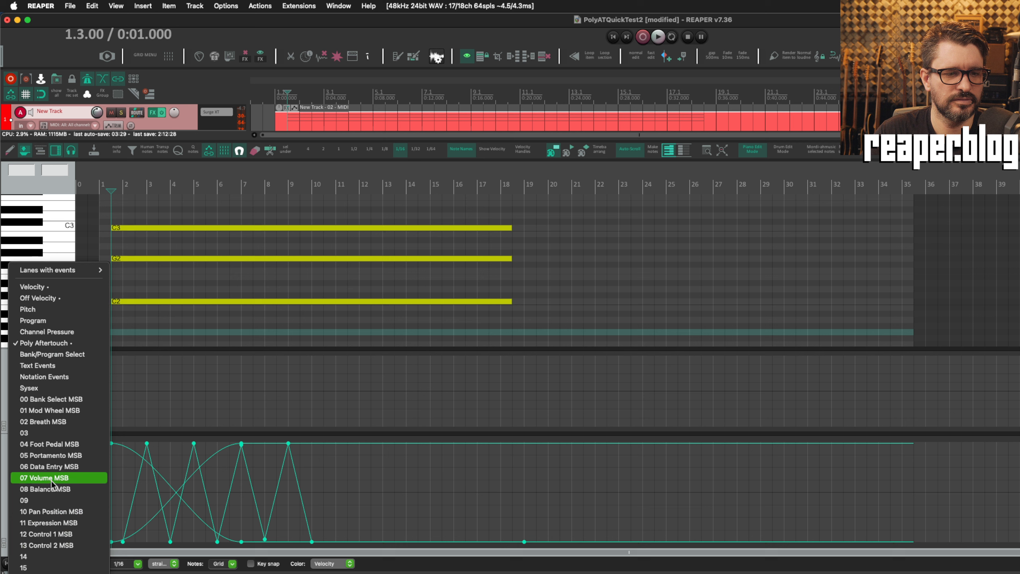
{"action": "left_click", "coordinate": [54, 283]}
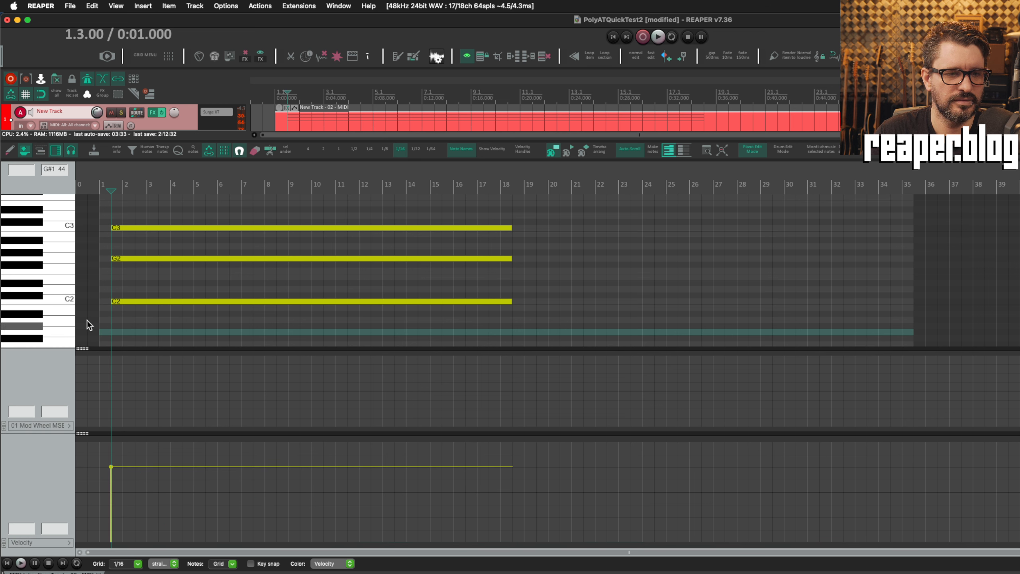
Set the 01 Mod Wheel MSB lane above Velocity to Pitch, using the full list of lane types
{"action": "right_click", "coordinate": [86, 352]}
{"action": "mouse_move", "coordinate": [143, 388]}
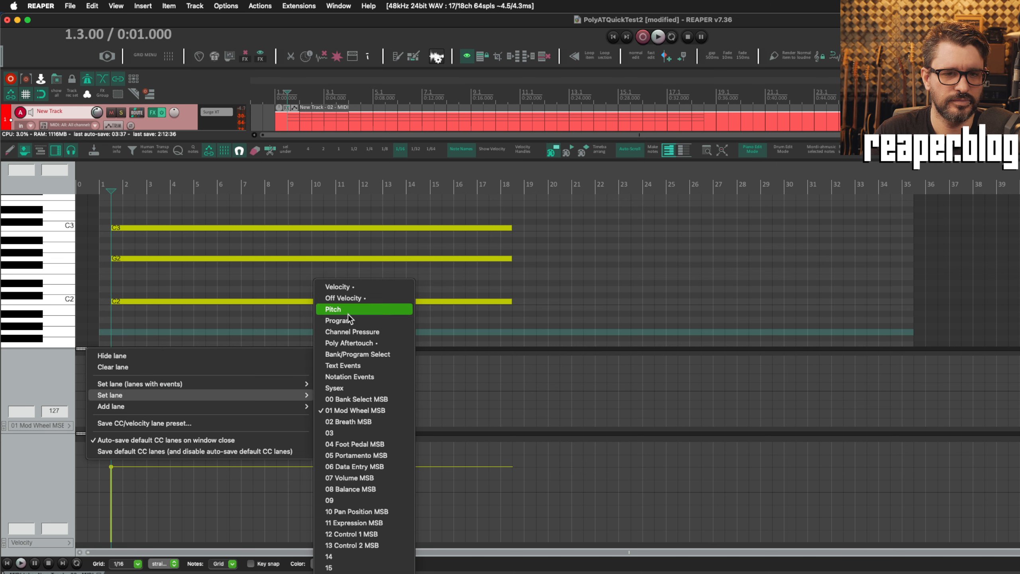
{"action": "left_click", "coordinate": [291, 335]}
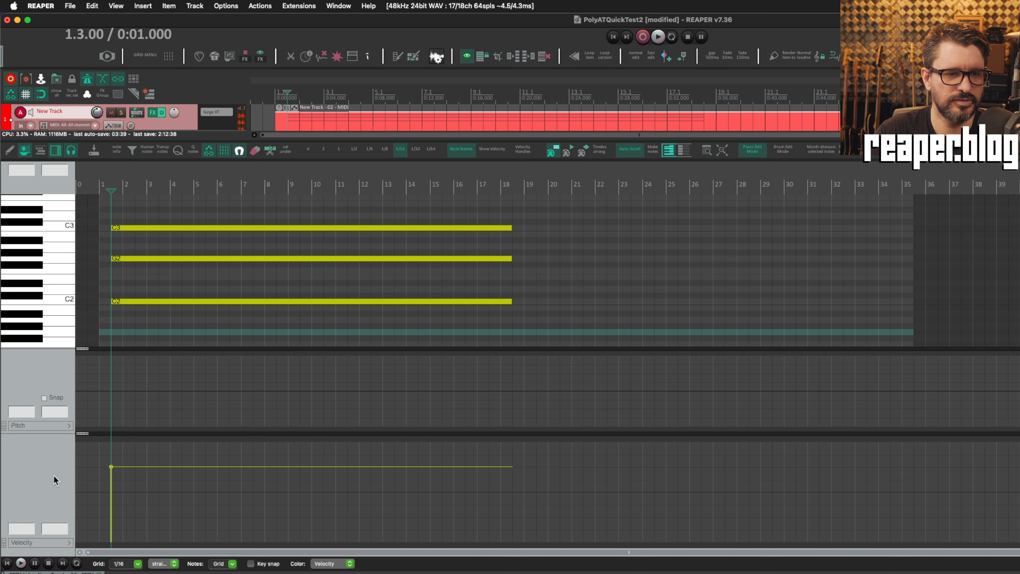
Add a 01 Mod Wheel MSB lane and arrange the lanes from top to bottom as Velocity, Pitch, 01 Mod Wheel MSB, at reduced height
{"action": "left_click", "coordinate": [4, 546]}
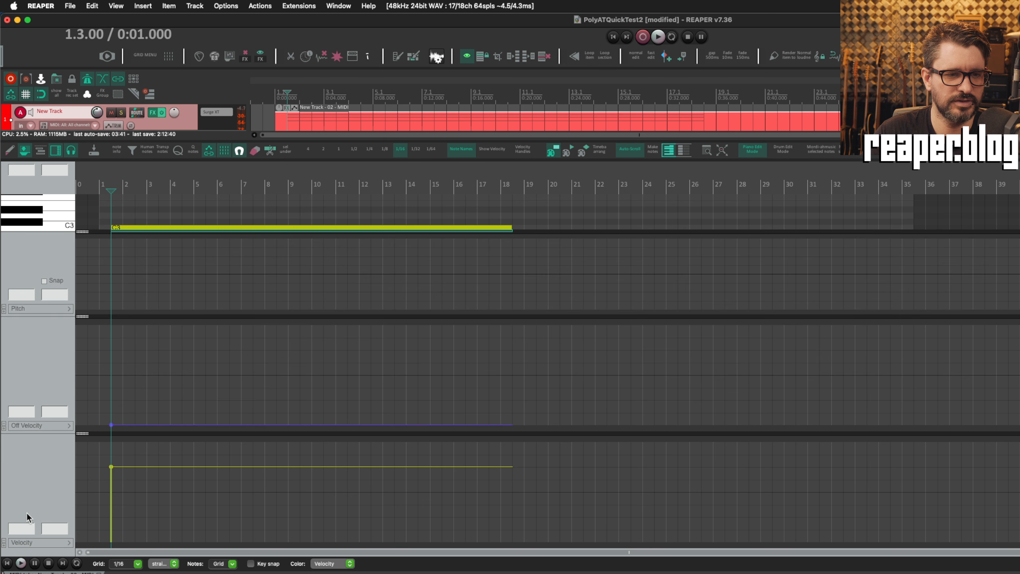
{"action": "left_click", "coordinate": [42, 430]}
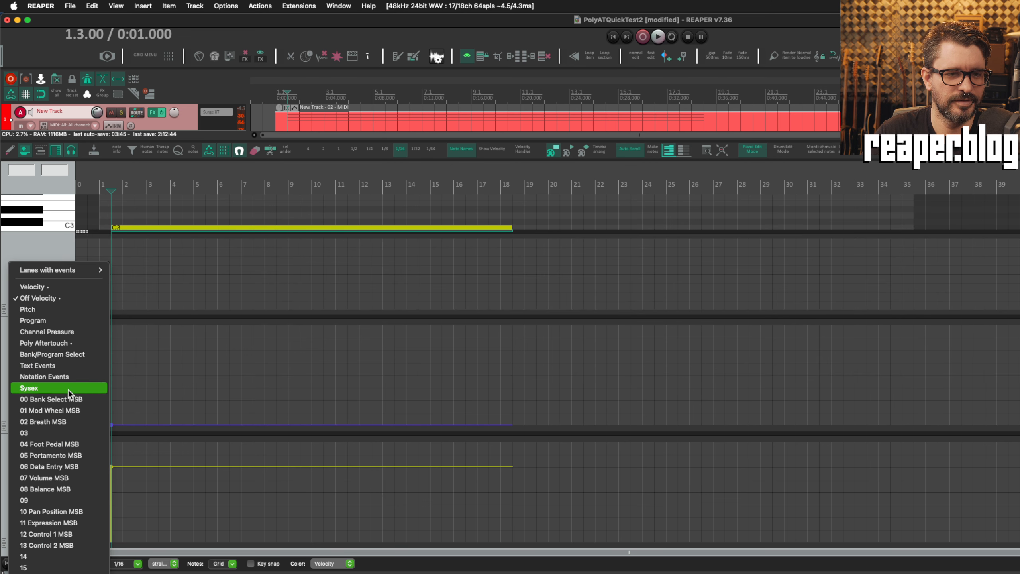
{"action": "left_click", "coordinate": [67, 409]}
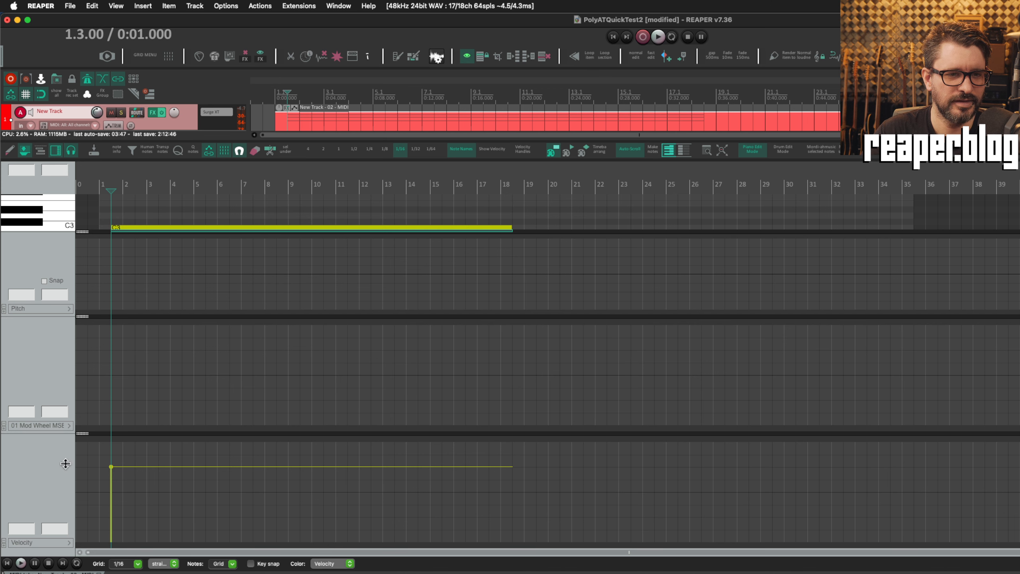
{"action": "left_click_drag", "start_coordinate": [65, 464], "coordinate": [53, 290]}
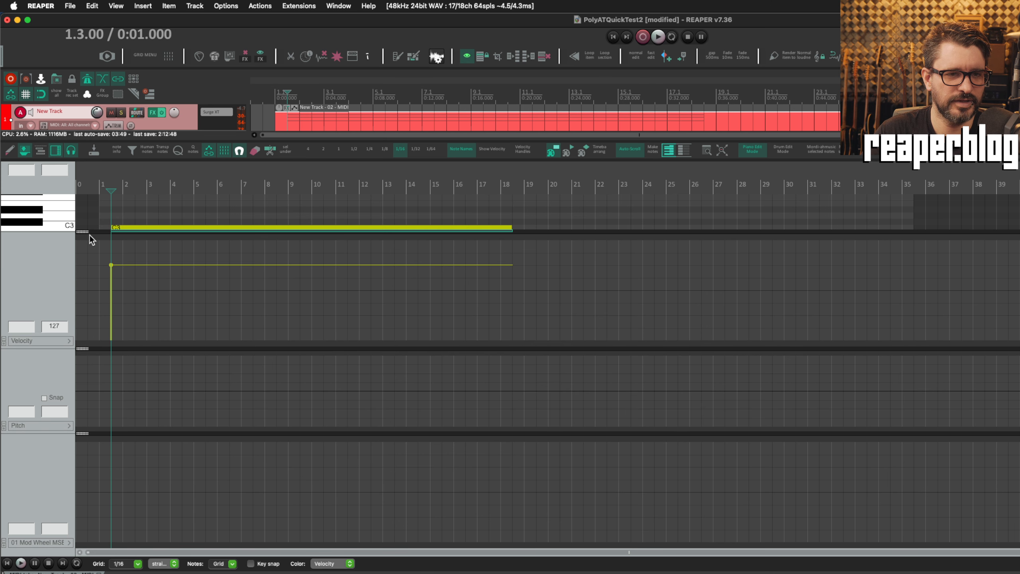
{"action": "left_click_drag", "start_coordinate": [84, 232], "coordinate": [76, 376]}
Save the current lane layout as a CC/velocity lane preset named "vel, pitch, mod"
{"action": "right_click", "coordinate": [80, 374]}
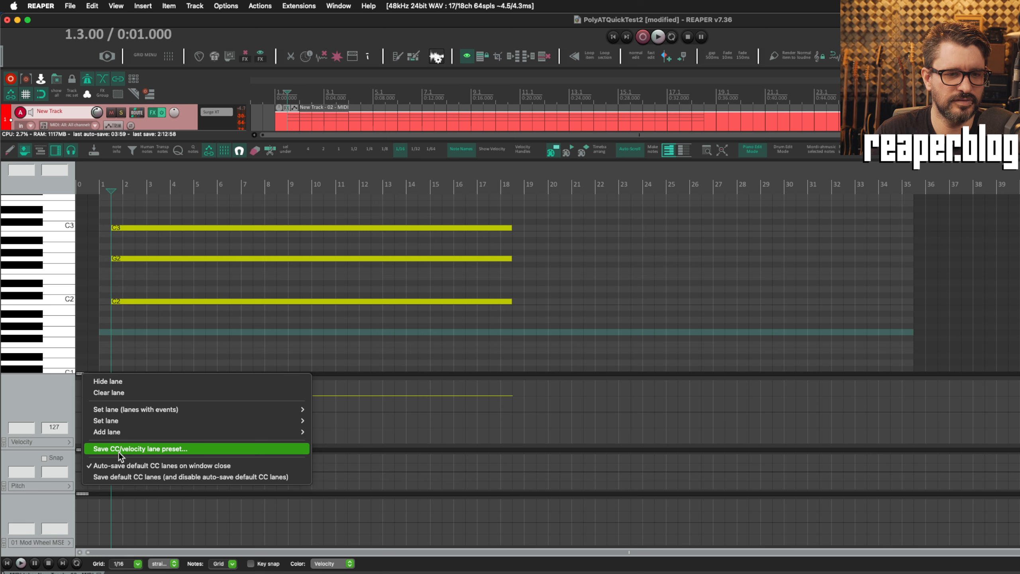
{"action": "left_click", "coordinate": [164, 451]}
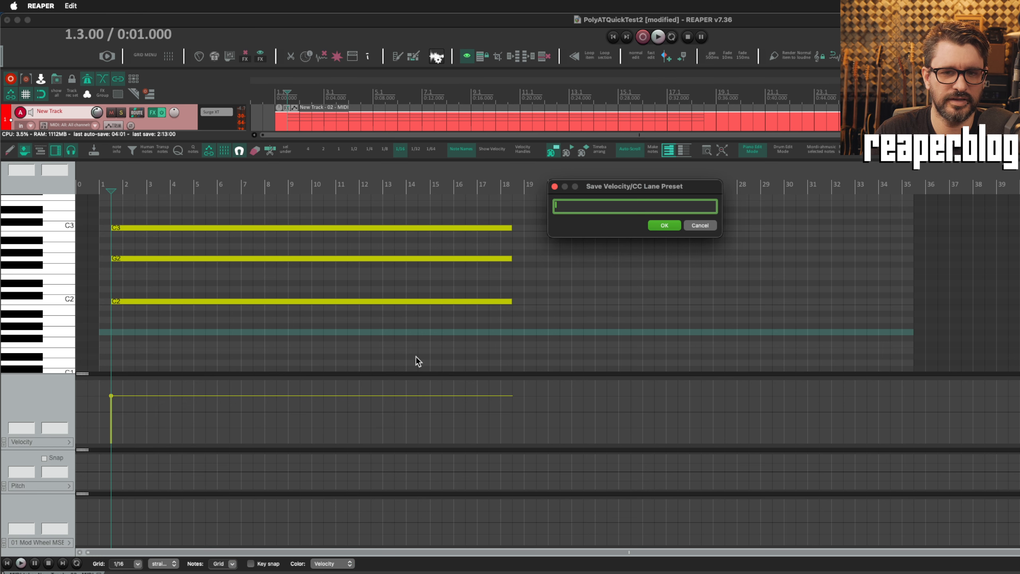
{"action": "type", "text": "vel, pitch, mod"}
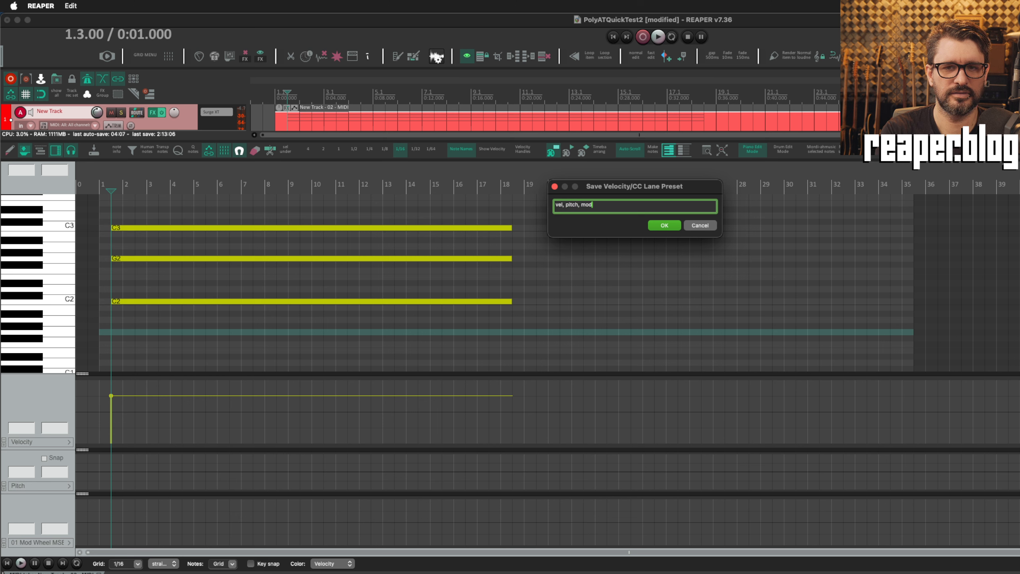
{"action": "key", "text": "Return"}
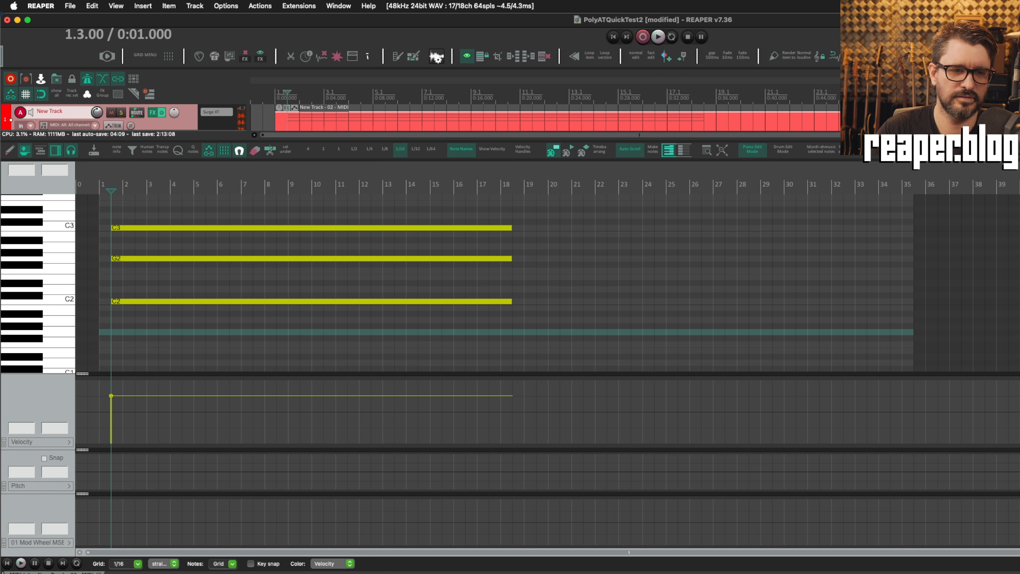
Remove the Velocity and Pitch lanes, keeping only the 01 Mod Wheel MSB lane
{"action": "left_click", "coordinate": [4, 441]}
{"action": "left_click", "coordinate": [4, 485]}
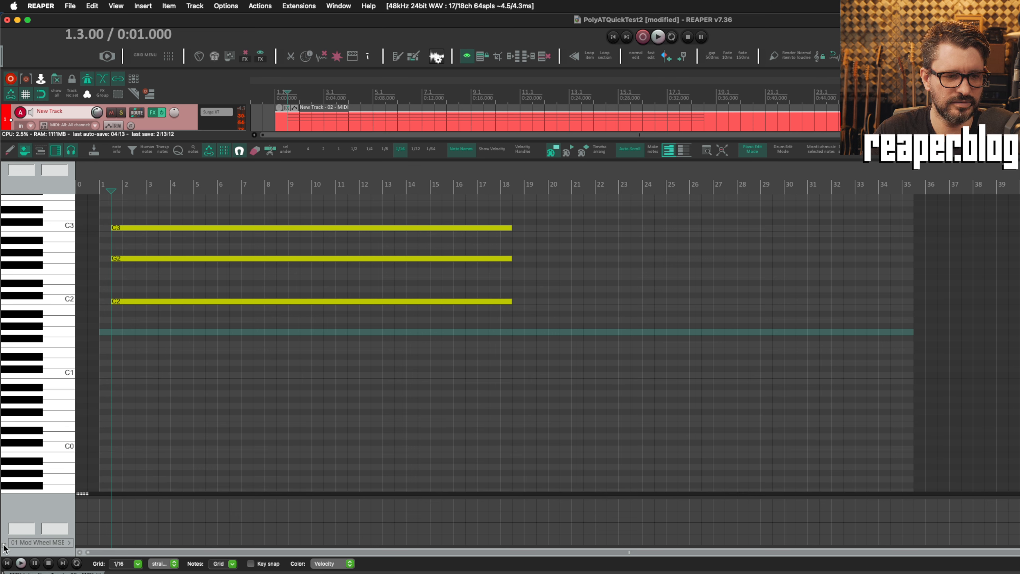
{"action": "right_click", "coordinate": [47, 511]}
{"action": "left_click", "coordinate": [55, 501]}
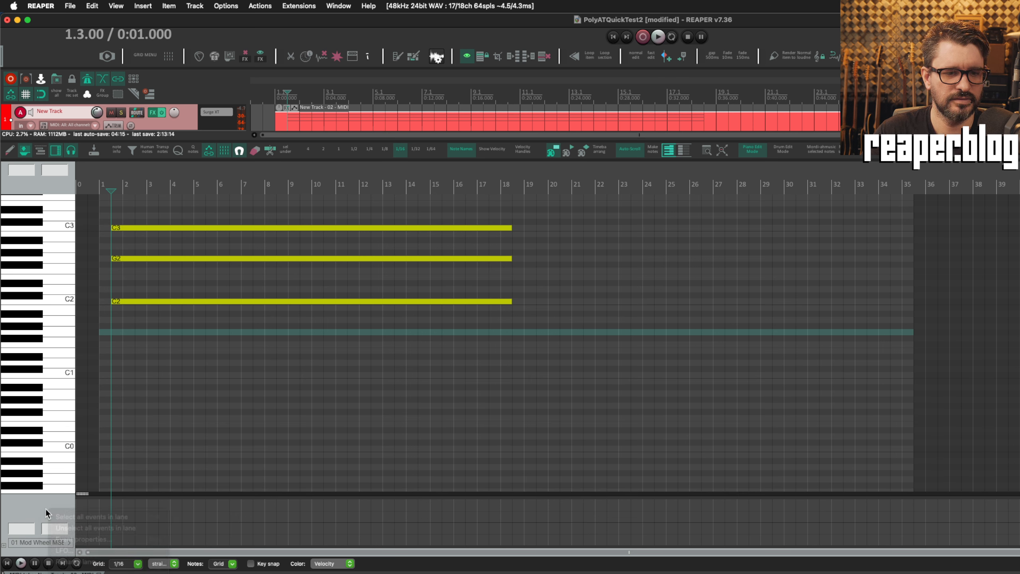
Load the saved CC/velocity lane preset "vel, pitch, mod"
{"action": "right_click", "coordinate": [81, 494]}
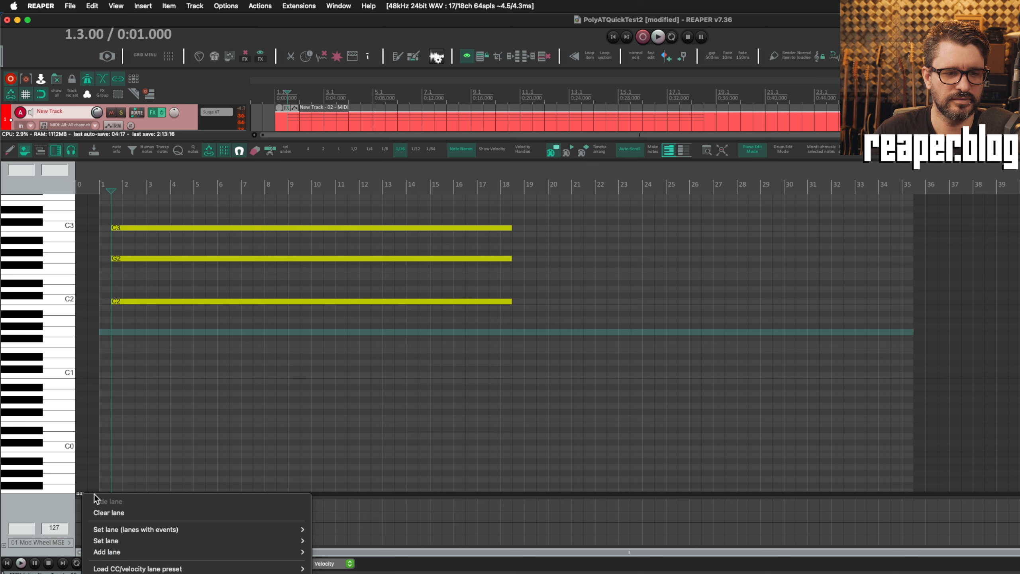
{"action": "mouse_move", "coordinate": [177, 569]}
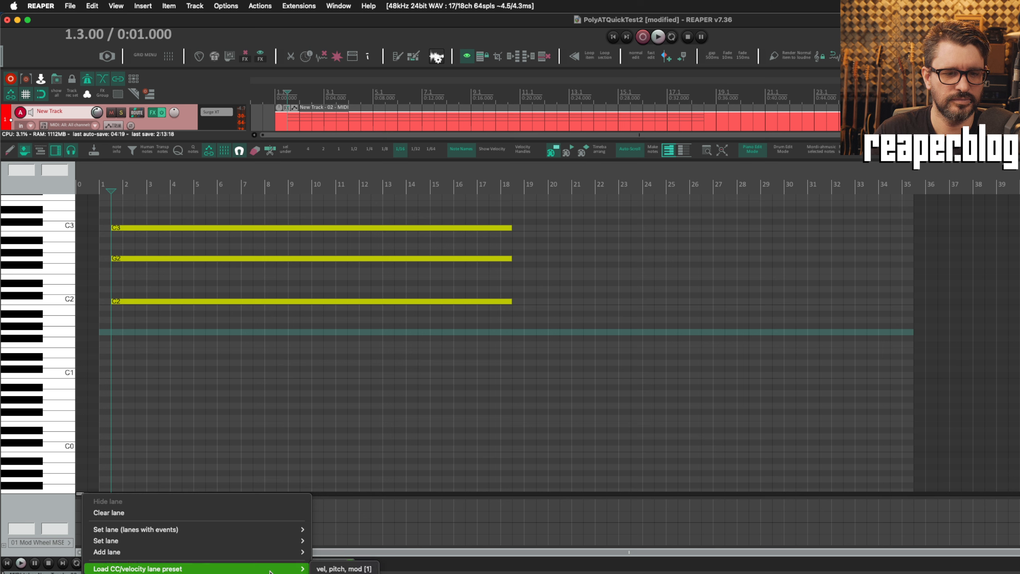
{"action": "left_click", "coordinate": [342, 568]}
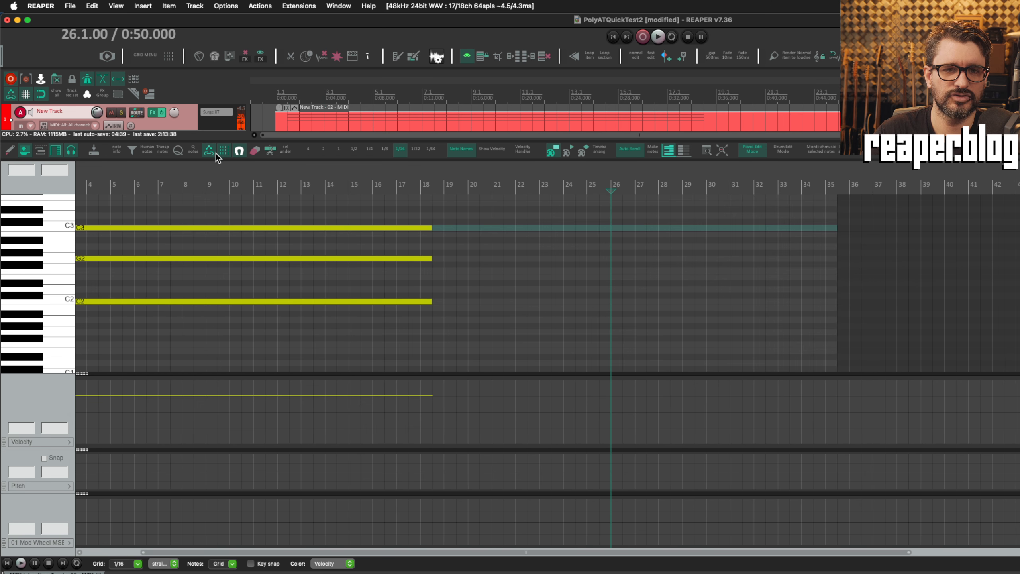
Turn off snapping to the visible grid in the MIDI editor and place the edit cursor at 26.1.50
{"action": "right_click", "coordinate": [242, 151]}
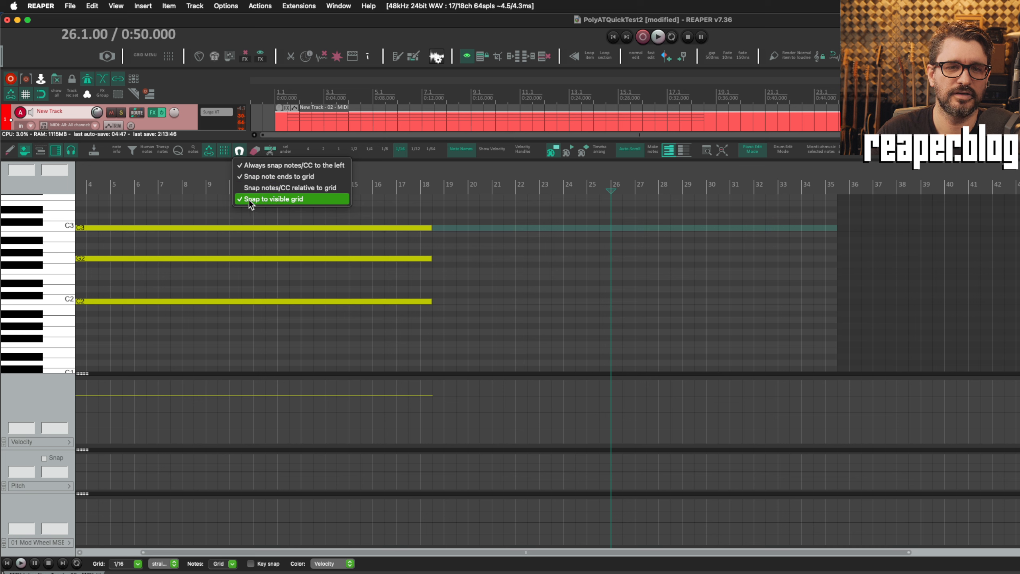
{"action": "left_click", "coordinate": [280, 198]}
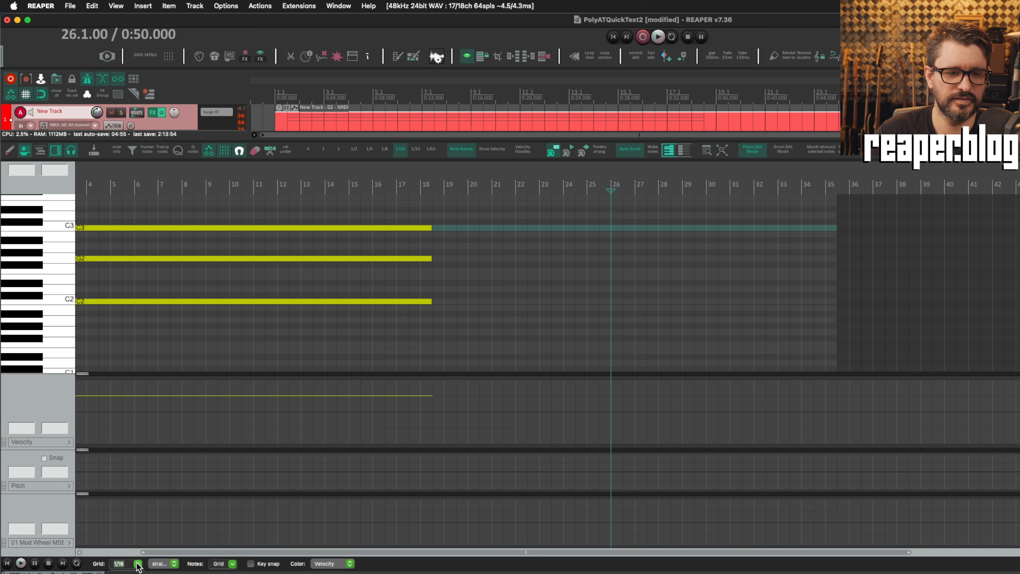
{"action": "left_click", "coordinate": [616, 189]}
{"action": "left_click", "coordinate": [613, 191]}
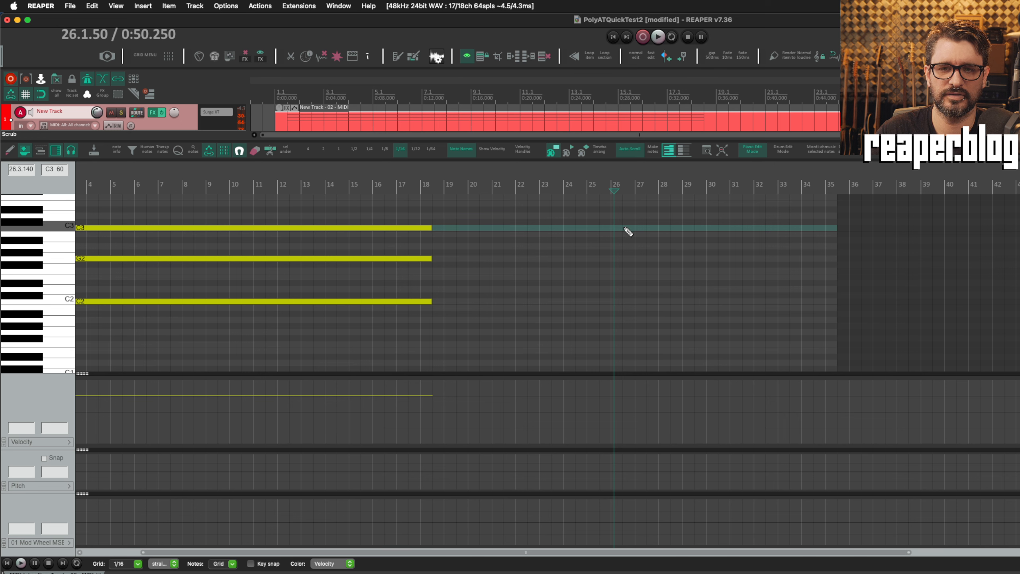
Insert four short C3 notes at different zoom levels, one in bar 25 and three in bar 26
{"action": "left_click", "coordinate": [635, 229]}
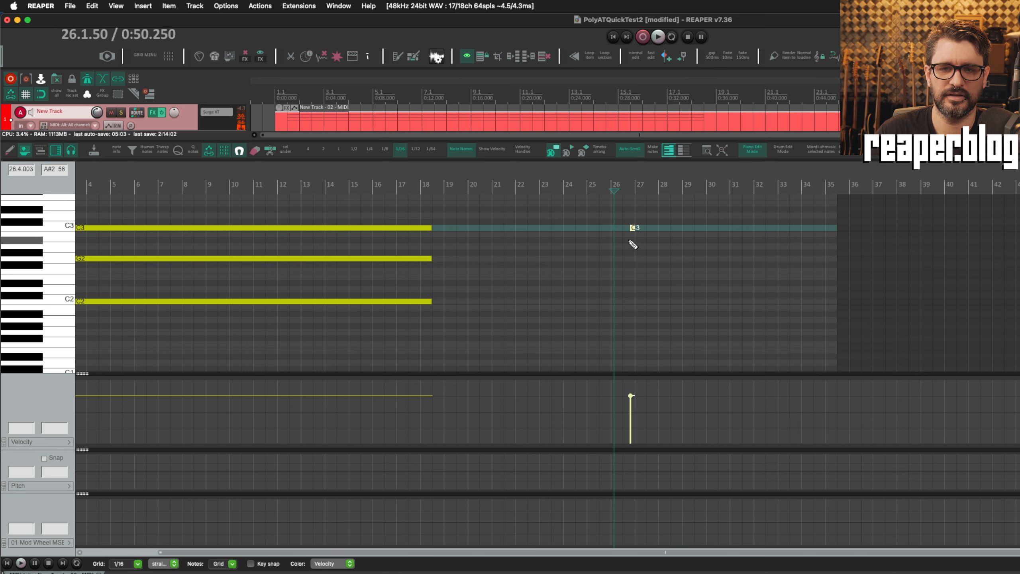
{"action": "scroll", "coordinate": [633, 228], "scroll_direction": "up", "scroll_amount": 4}
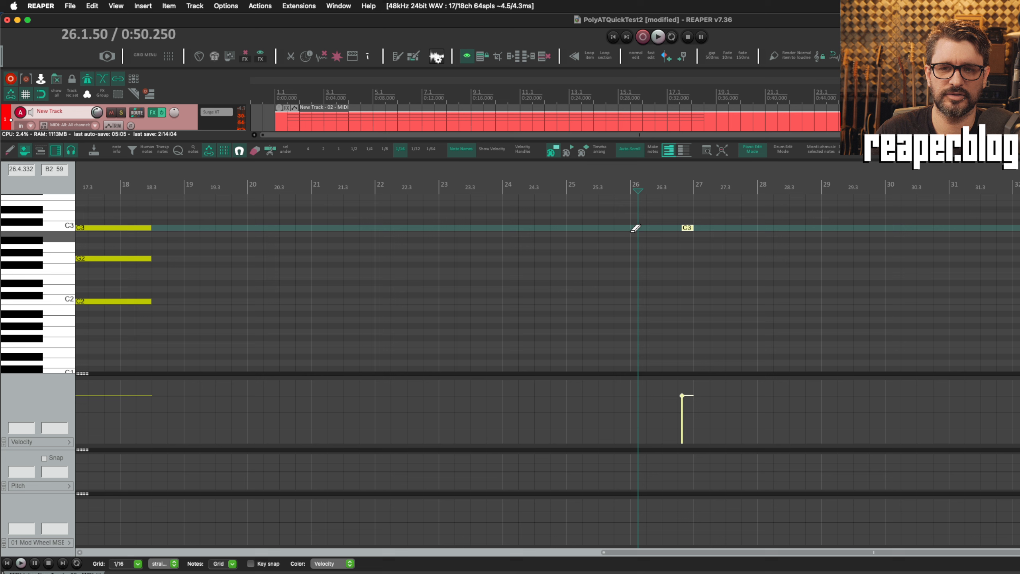
{"action": "left_click", "coordinate": [605, 228]}
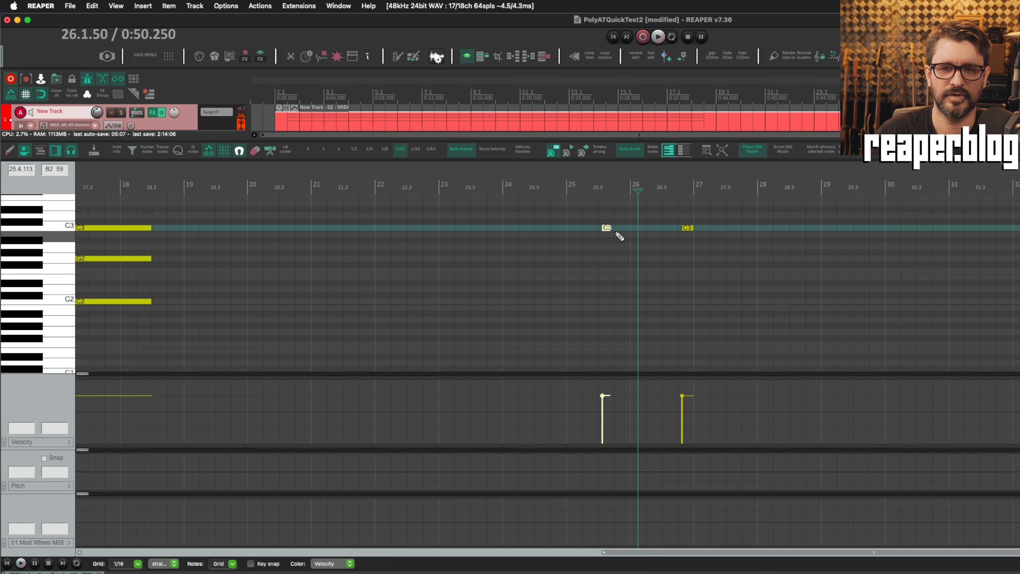
{"action": "scroll", "coordinate": [636, 223], "scroll_direction": "up", "scroll_amount": 3}
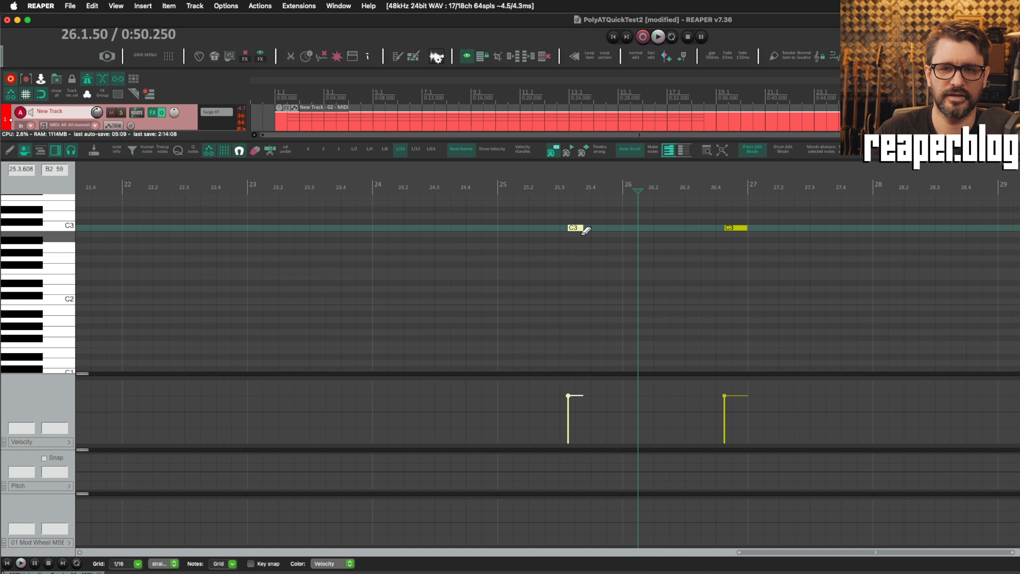
{"action": "scroll", "coordinate": [588, 233], "scroll_direction": "down", "scroll_amount": 2}
{"action": "left_click", "coordinate": [652, 228]}
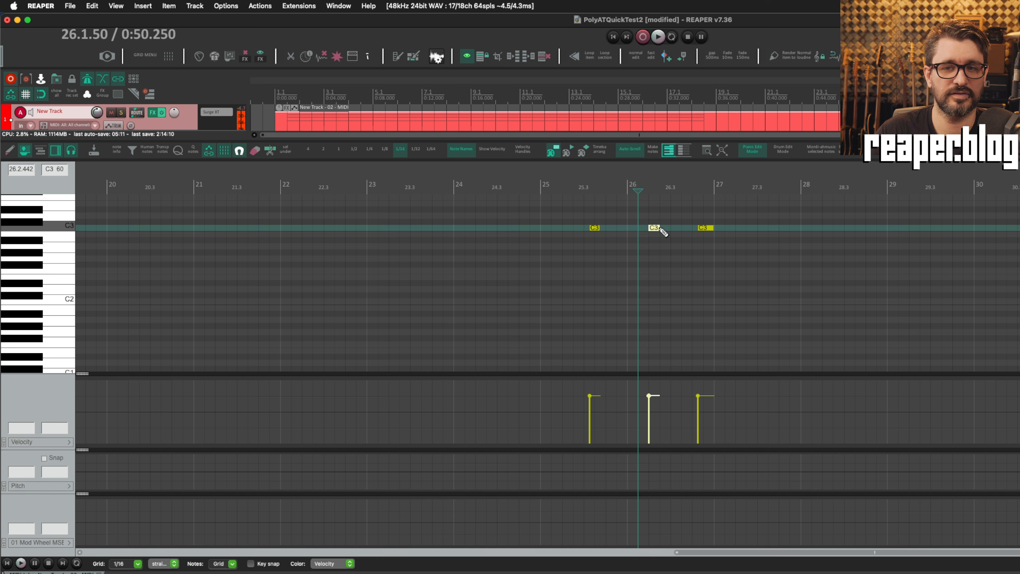
{"action": "left_click", "coordinate": [678, 229]}
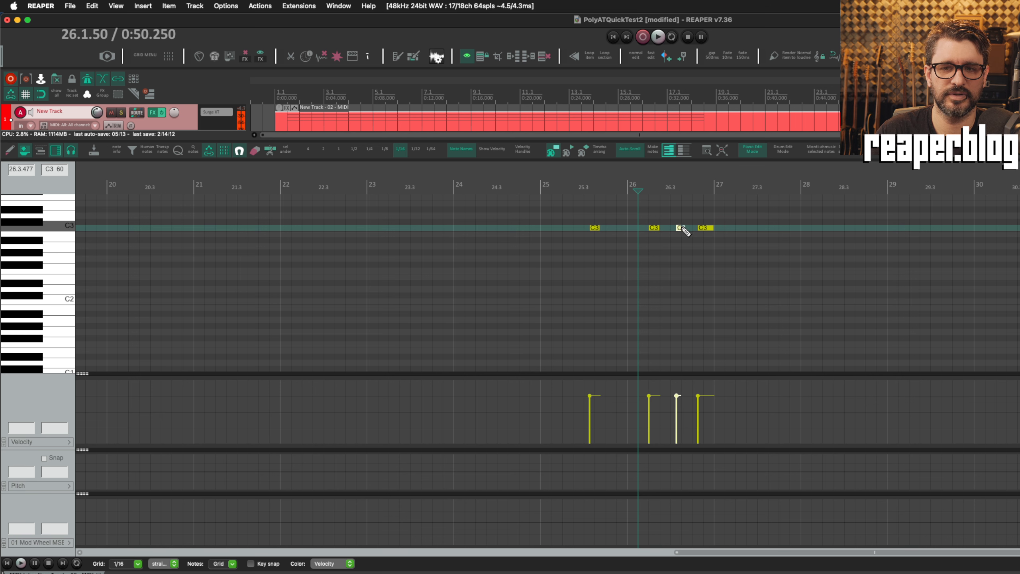
Move the C3 note just before the last note in bar 26 to C#3 at 26.3, and place the edit cursor at 26.3.00
{"action": "scroll", "coordinate": [740, 256], "scroll_direction": "up", "scroll_amount": 12}
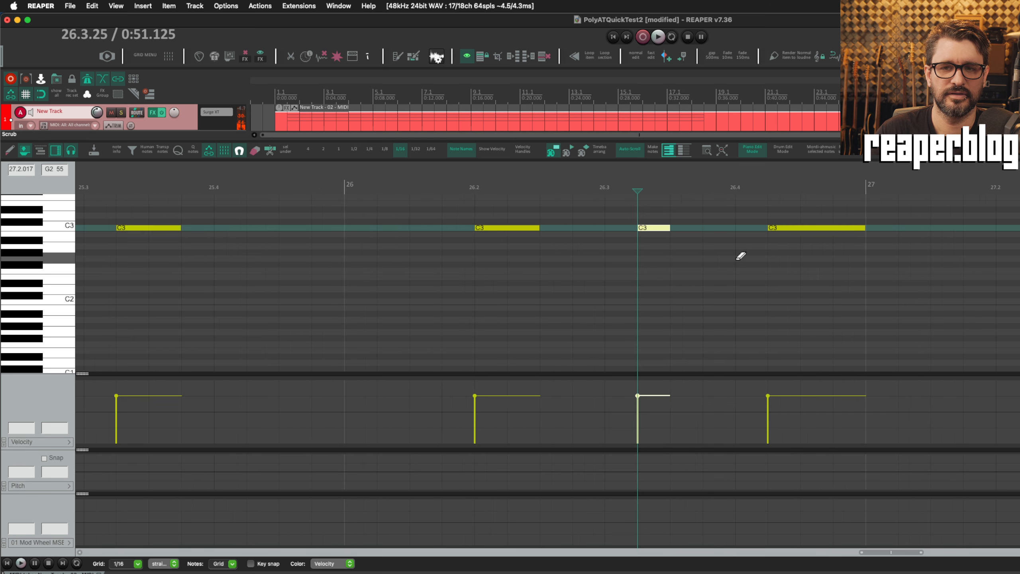
{"action": "left_click_drag", "start_coordinate": [647, 227], "coordinate": [600, 222]}
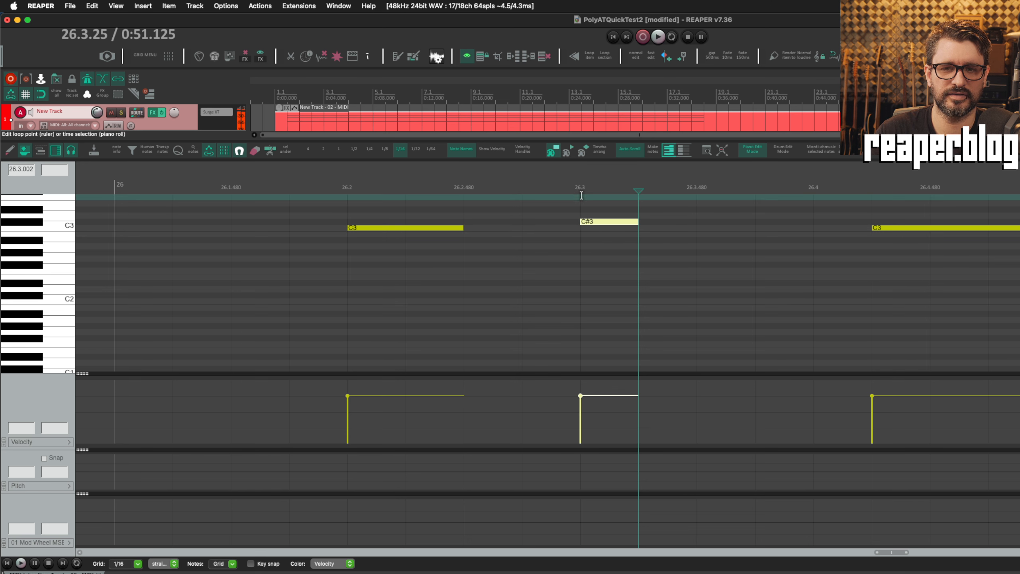
{"action": "left_click", "coordinate": [581, 189]}
{"action": "scroll", "coordinate": [608, 257], "scroll_direction": "down", "scroll_amount": 3}
{"action": "scroll", "coordinate": [648, 222], "scroll_direction": "down", "scroll_amount": 5}
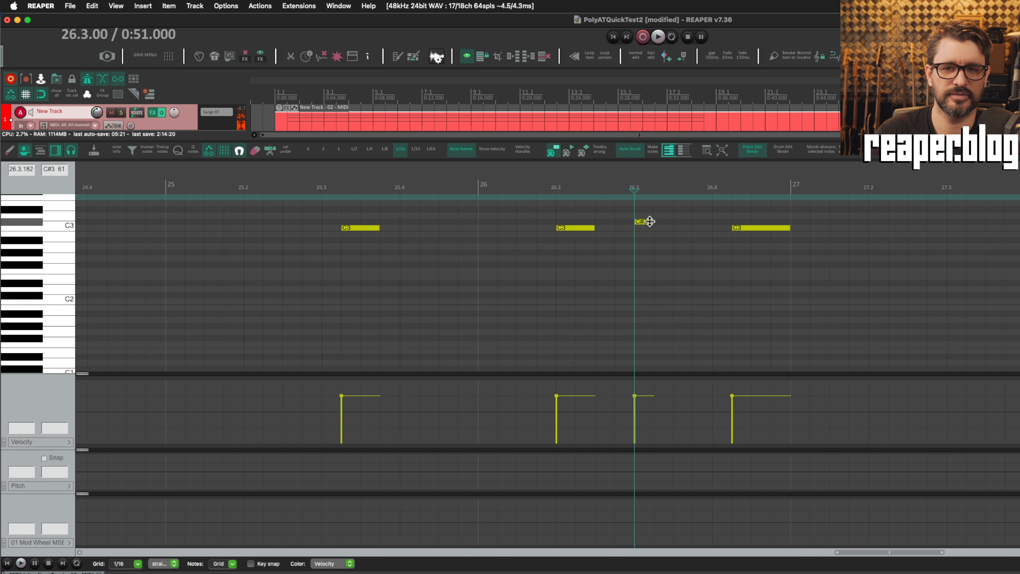
{"action": "scroll", "coordinate": [652, 225], "scroll_direction": "up", "scroll_amount": 7}
{"action": "scroll", "coordinate": [653, 223], "scroll_direction": "down", "scroll_amount": 6}
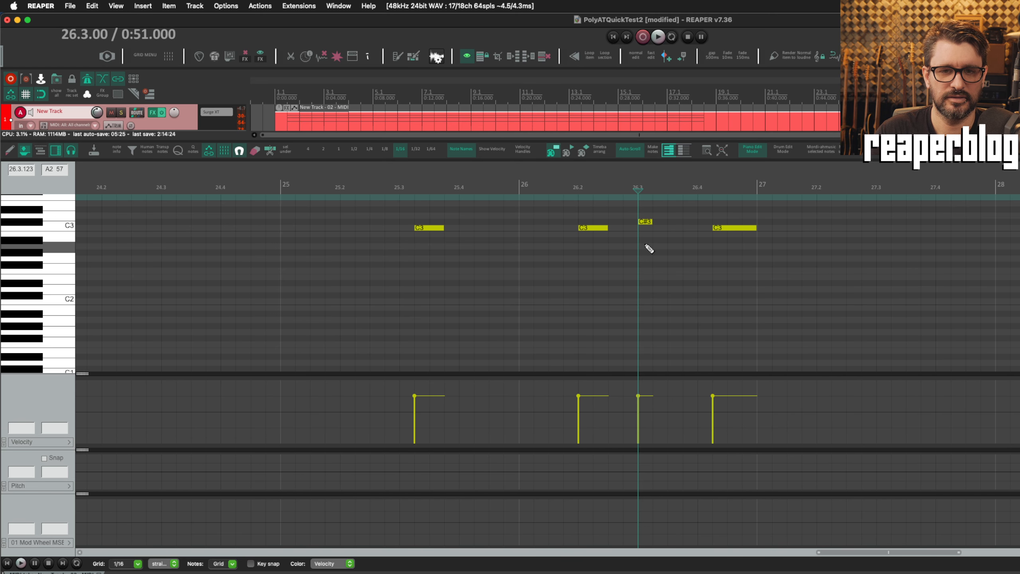
Turn snapping to the visible grid back on for the MIDI editor
{"action": "right_click", "coordinate": [239, 154]}
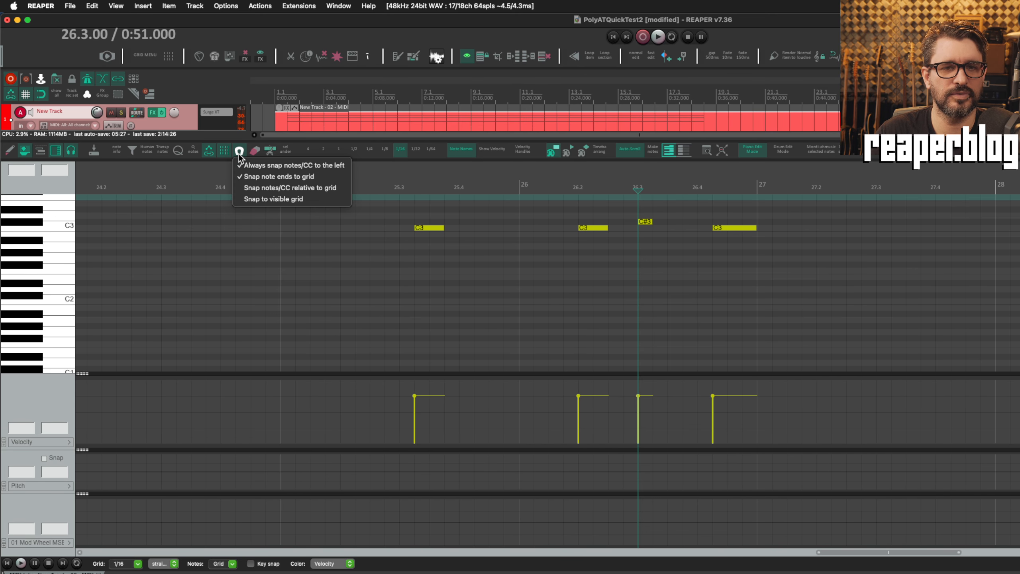
{"action": "left_click", "coordinate": [249, 201]}
{"action": "scroll", "coordinate": [364, 245], "scroll_direction": "down", "scroll_amount": 2}
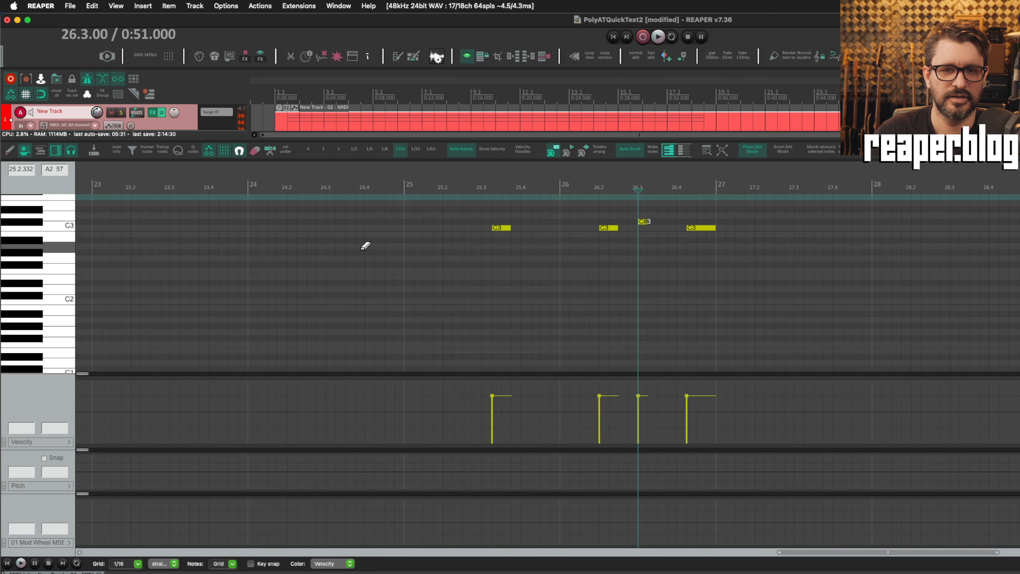
{"action": "scroll", "coordinate": [364, 245], "scroll_direction": "down", "scroll_amount": 2}
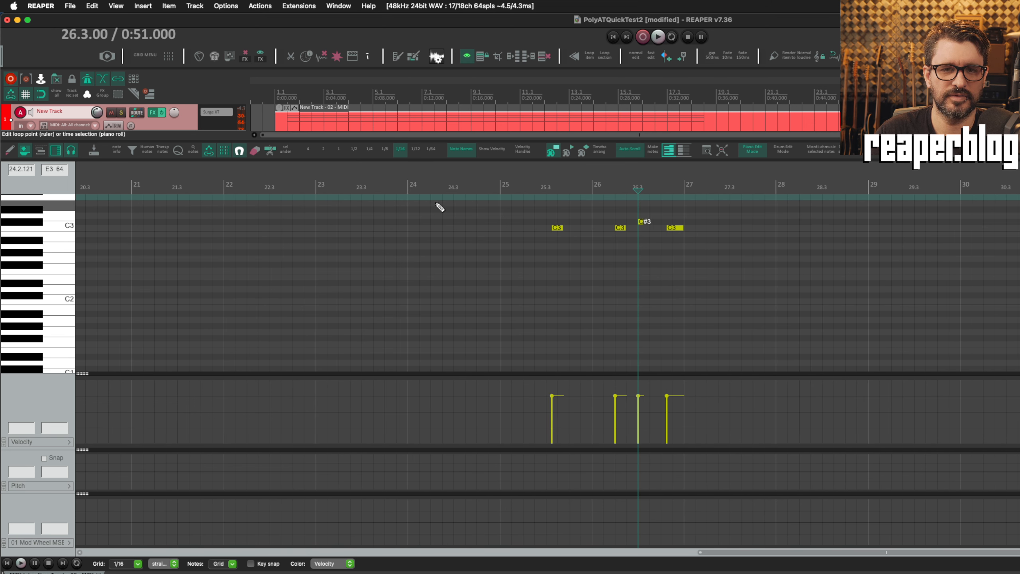
Insert a short C3 note at the start of bar 24 and place the edit cursor at 24.1.00
{"action": "scroll", "coordinate": [442, 206], "scroll_direction": "down", "scroll_amount": 1}
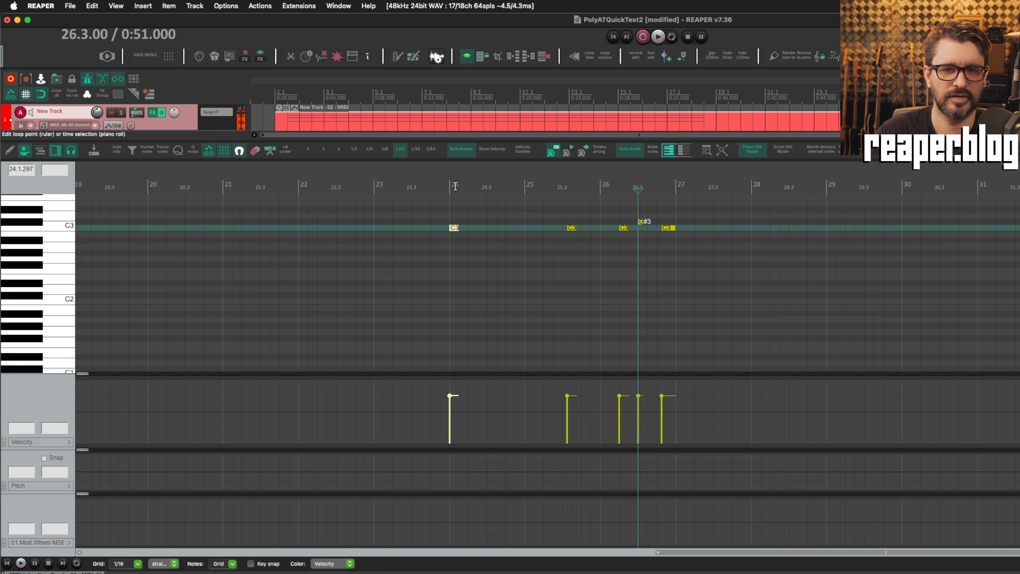
{"action": "left_click", "coordinate": [452, 202]}
{"action": "scroll", "coordinate": [480, 246], "scroll_direction": "up", "scroll_amount": 5}
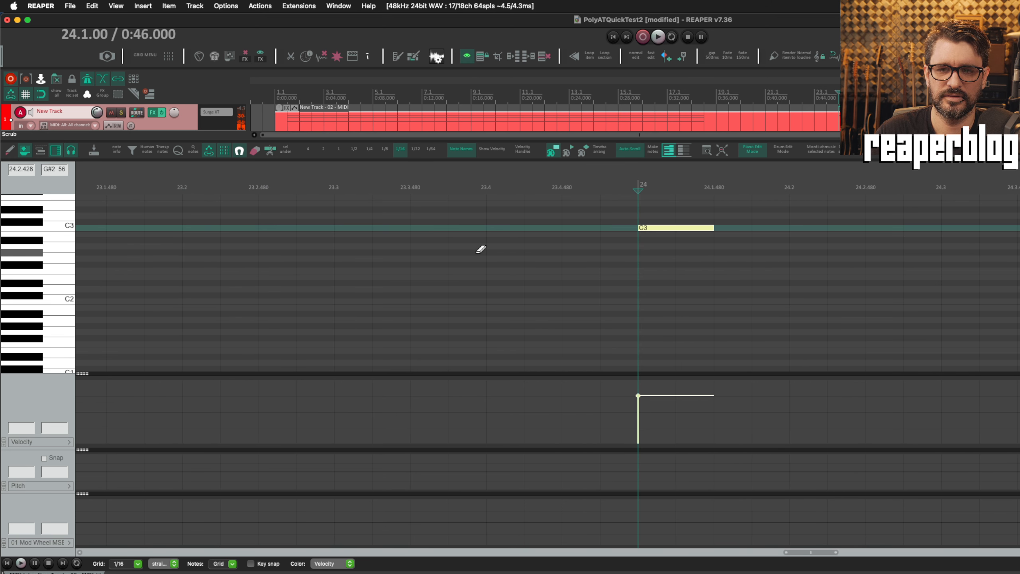
{"action": "scroll", "coordinate": [692, 228], "scroll_direction": "down", "scroll_amount": 4}
{"action": "scroll", "coordinate": [692, 229], "scroll_direction": "down", "scroll_amount": 3}
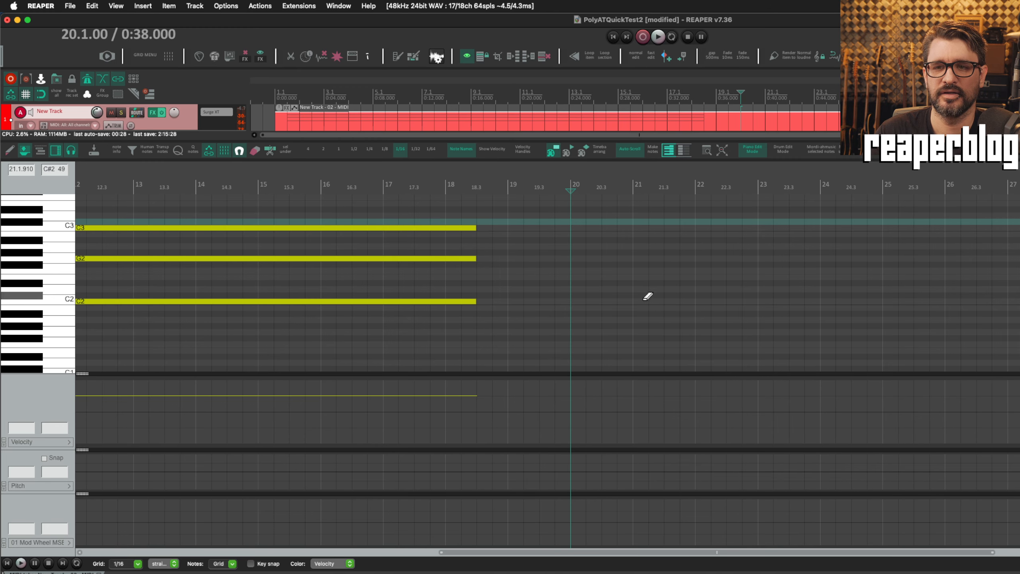
Insert C3 notes one bar long at the starts of bars 24 and 26, using the coarser visible grid
{"action": "scroll", "coordinate": [638, 301], "scroll_direction": "down", "scroll_amount": 3}
{"action": "scroll", "coordinate": [630, 334], "scroll_direction": "down", "scroll_amount": 4}
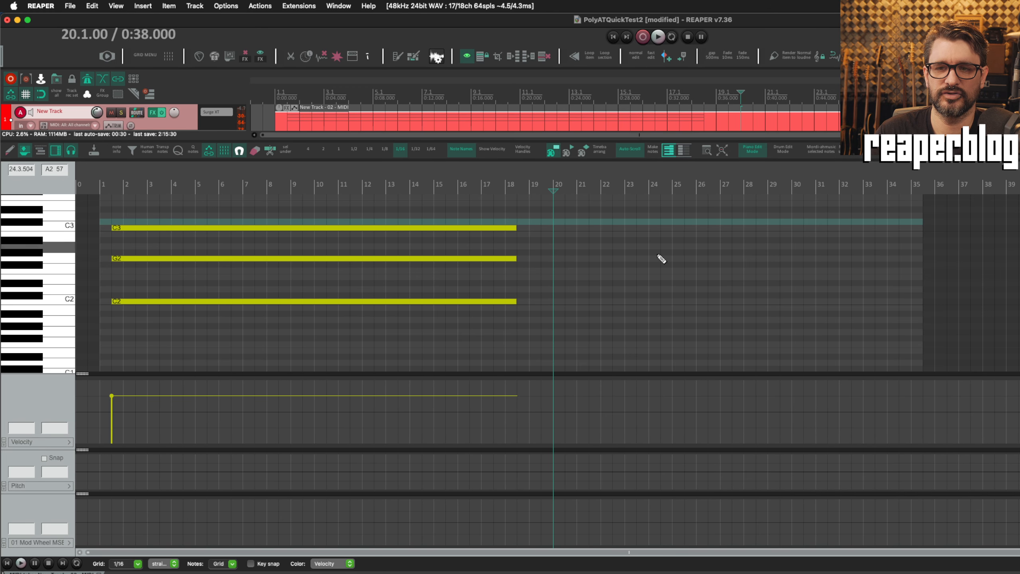
{"action": "left_click", "coordinate": [653, 228]}
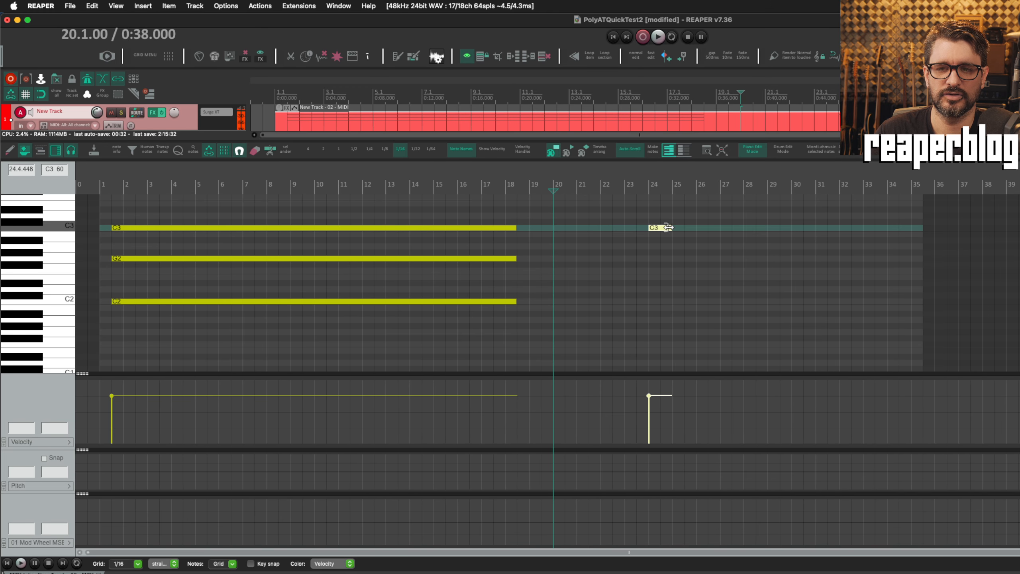
{"action": "left_click", "coordinate": [700, 227]}
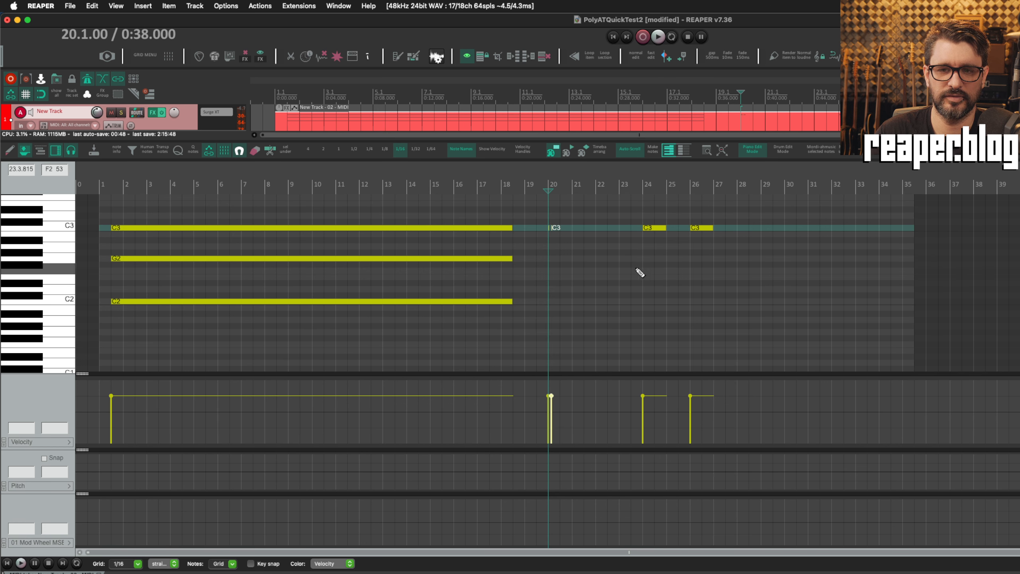
Insert a short G2 note at bar 24 and place the edit cursor at 24.1.00
{"action": "left_click", "coordinate": [645, 259]}
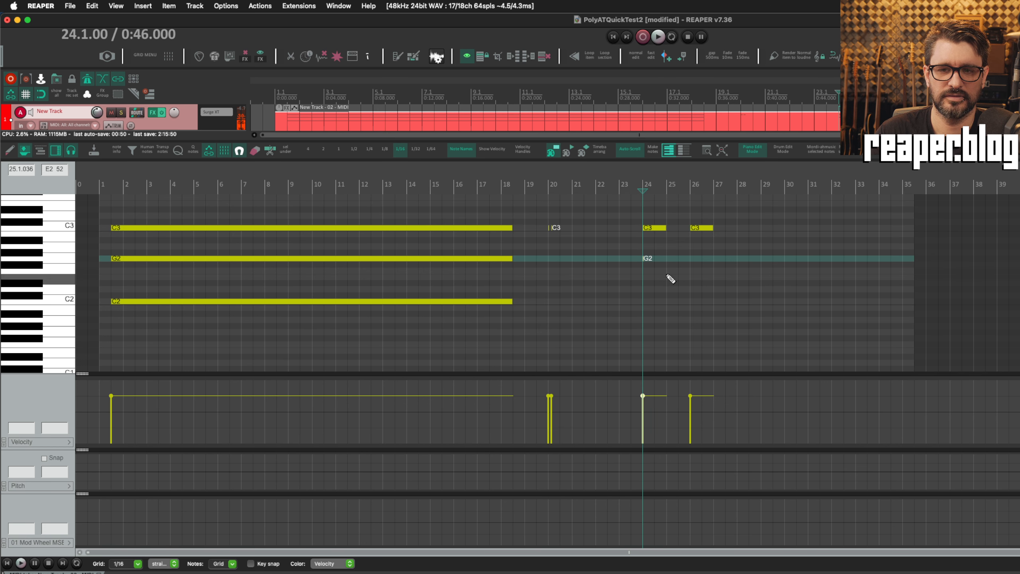
{"action": "scroll", "coordinate": [670, 279], "scroll_direction": "up", "scroll_amount": 8}
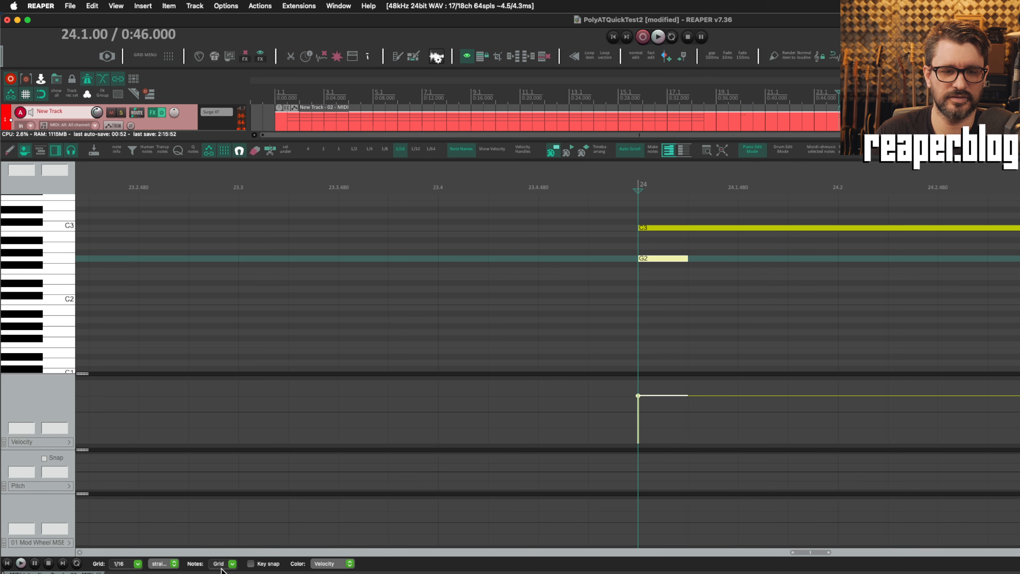
{"action": "scroll", "coordinate": [669, 309], "scroll_direction": "down", "scroll_amount": 8}
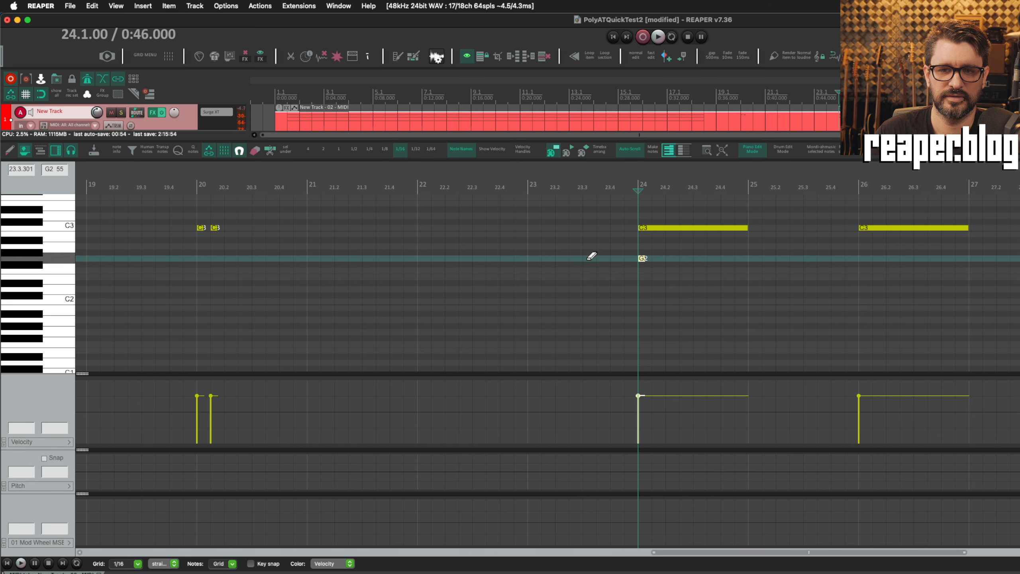
Draw an F2 note about seven-eighths of a bar long from bar 23 and an A#1 note about 3.25 bars long from 23.3
{"action": "scroll", "coordinate": [547, 273], "scroll_direction": "down", "scroll_amount": 2}
{"action": "left_click_drag", "start_coordinate": [565, 265], "coordinate": [634, 270]}
{"action": "scroll", "coordinate": [622, 327], "scroll_direction": "down", "scroll_amount": 4}
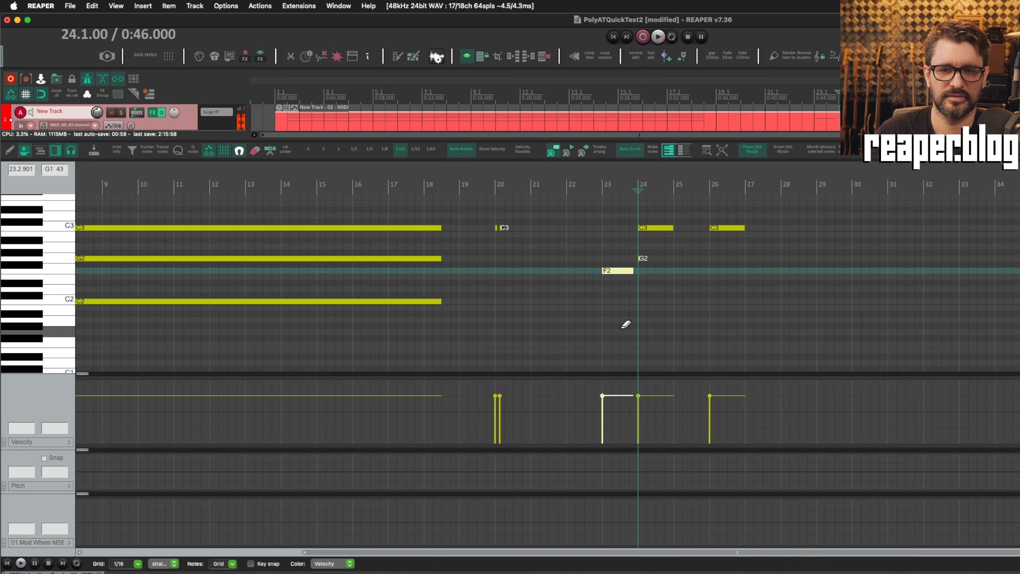
{"action": "mouse_move", "coordinate": [632, 314]}
{"action": "left_mouse_down"}
{"action": "mouse_move", "coordinate": [917, 316]}
{"action": "mouse_move", "coordinate": [744, 317]}
{"action": "left_mouse_up"}
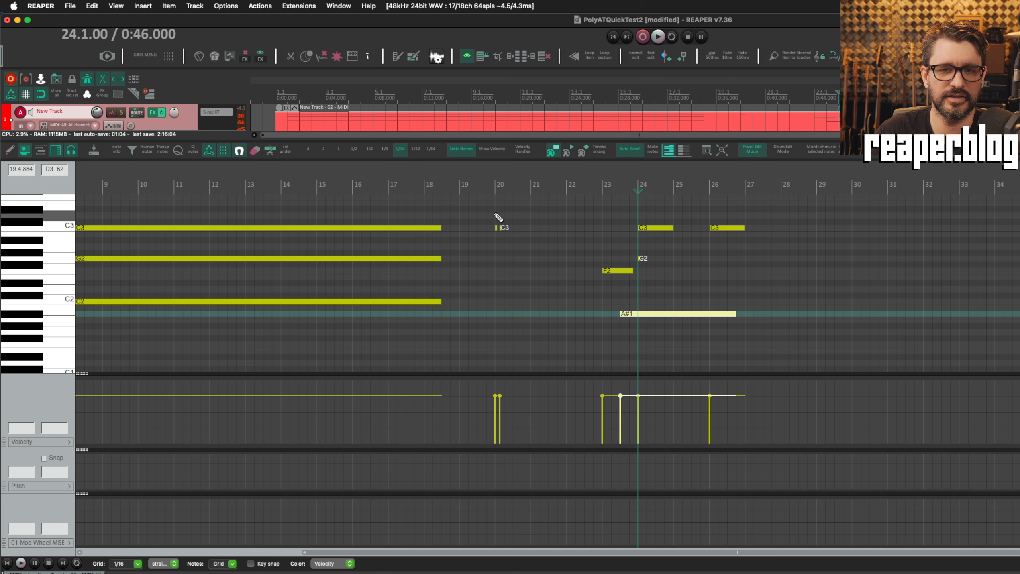
Delete all the test notes from bar 20 onward, leaving the long C3, G2 and C2 notes
{"action": "left_click_drag", "start_coordinate": [491, 209], "coordinate": [788, 333]}
{"action": "key", "text": "Delete"}
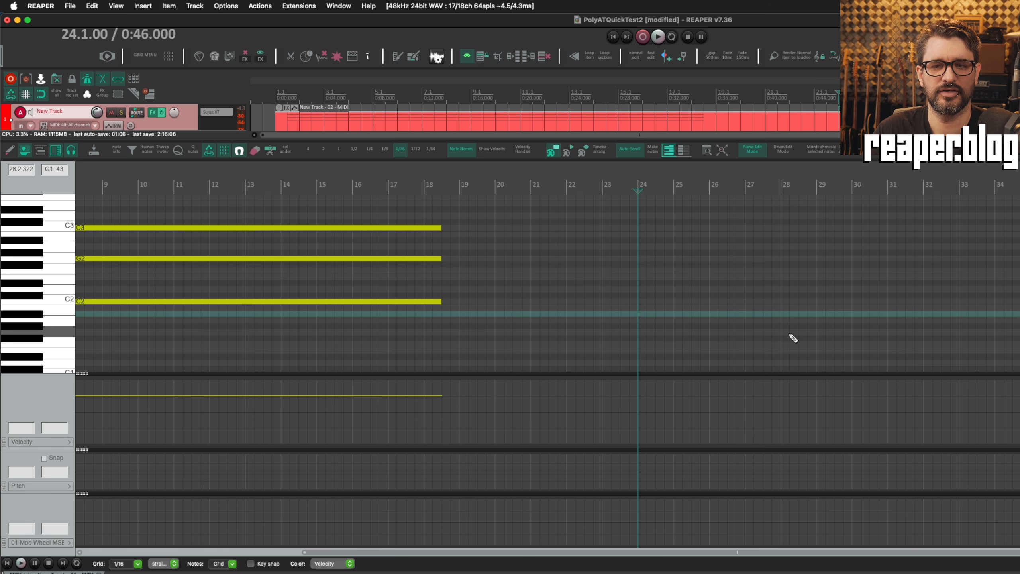
Draw A#1 notes about 1.5 bars long at bar 24 and one bar long at bar 26, and delete them
{"action": "left_click_drag", "start_coordinate": [691, 317], "coordinate": [696, 318]}
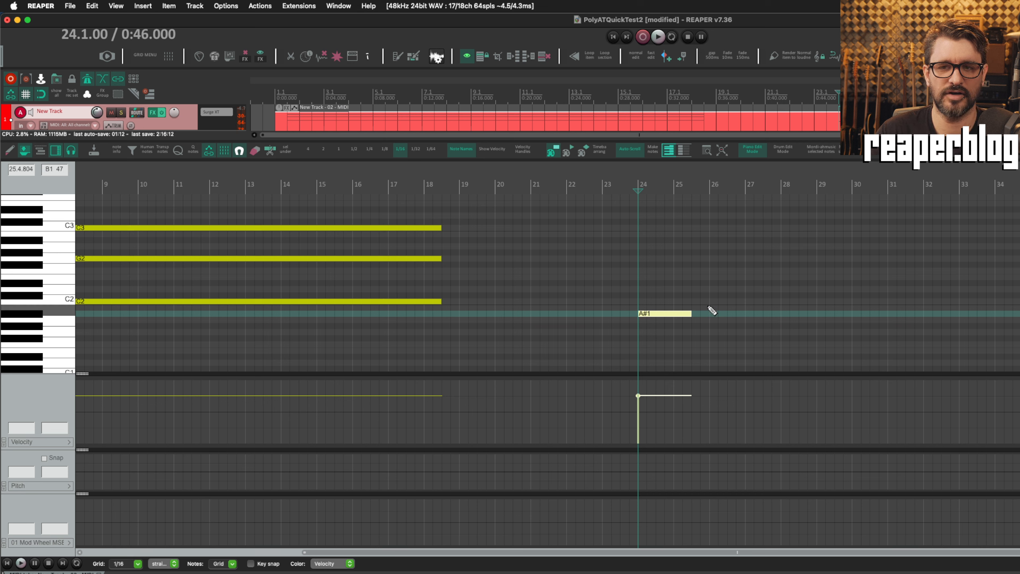
{"action": "left_click_drag", "start_coordinate": [712, 317], "coordinate": [747, 316]}
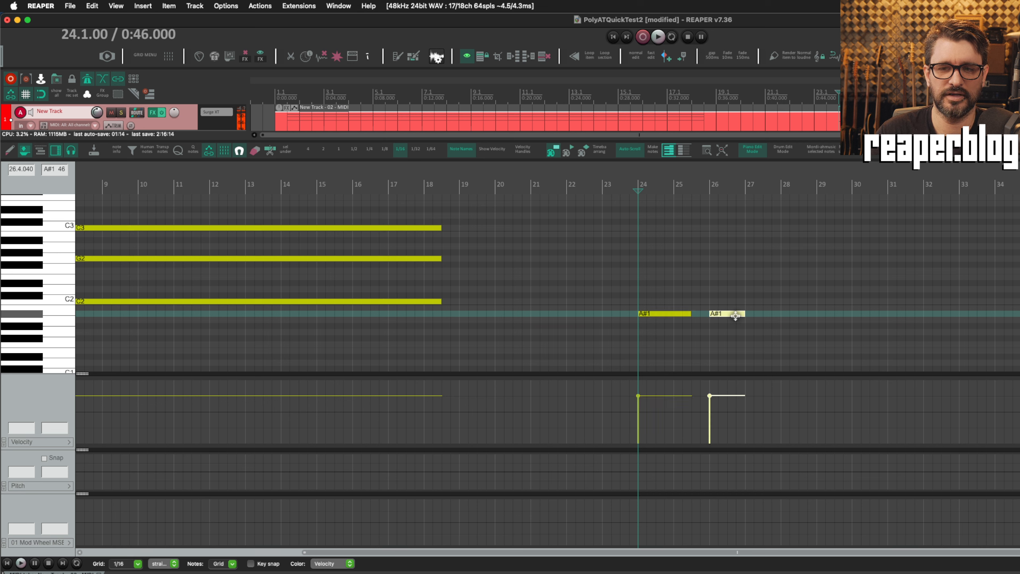
{"action": "left_click", "coordinate": [673, 312]}
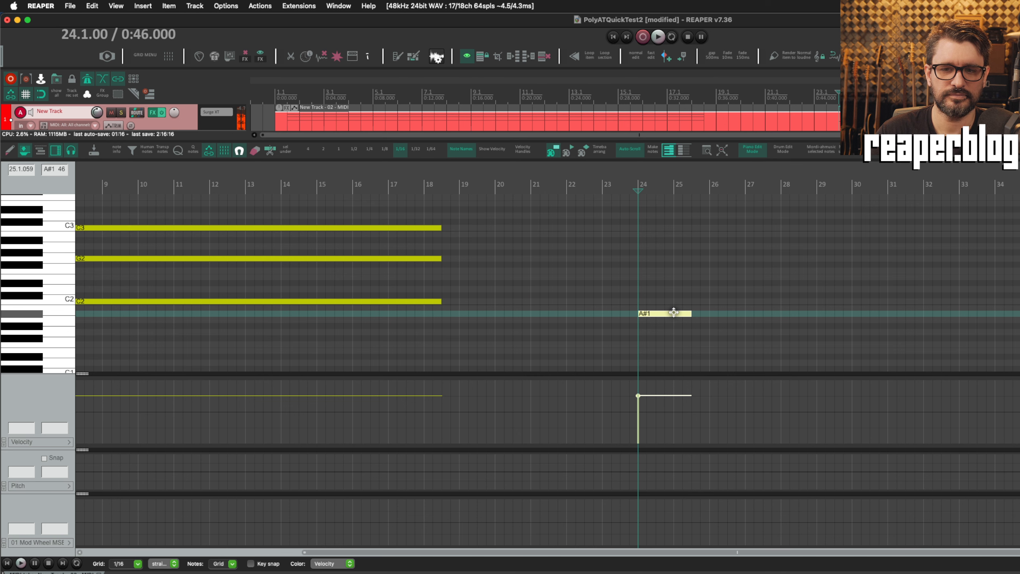
{"action": "key", "text": "Delete"}
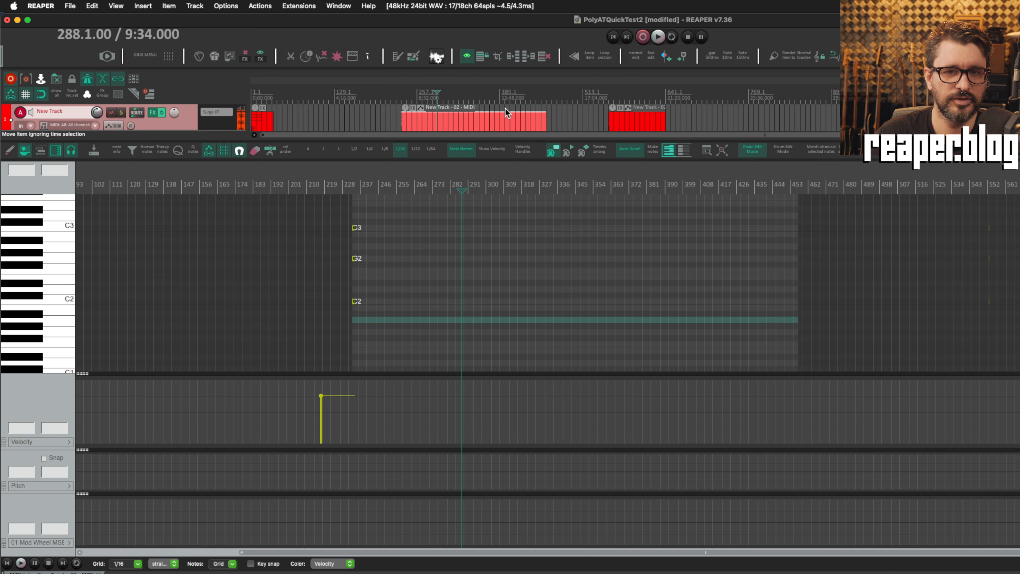
Select the last MIDI item on the track at 585.1.00 and examine how the MIDI editor displays it
{"action": "left_click", "coordinate": [629, 120]}
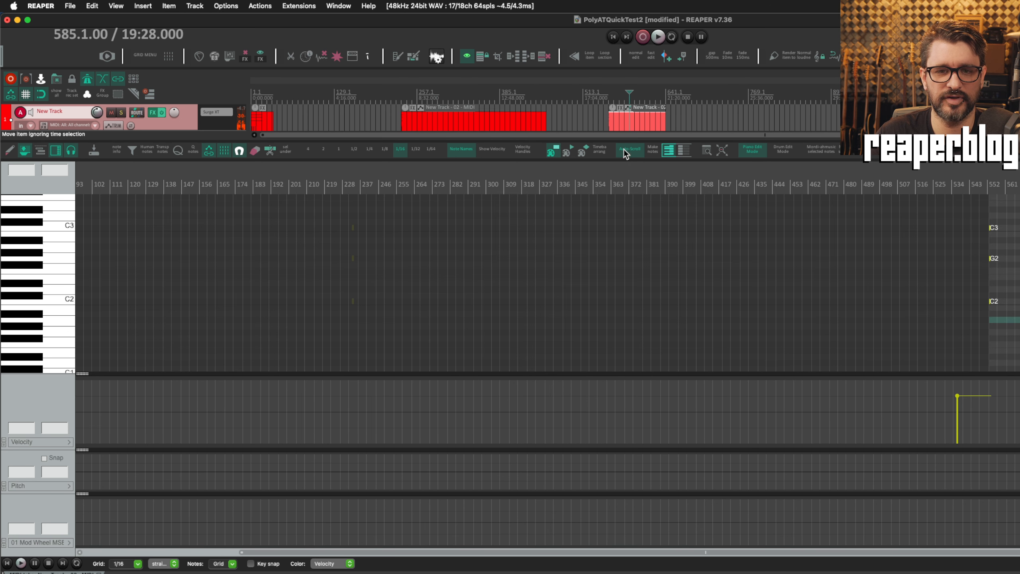
{"action": "scroll", "coordinate": [775, 272], "scroll_direction": "right", "scroll_amount": 10}
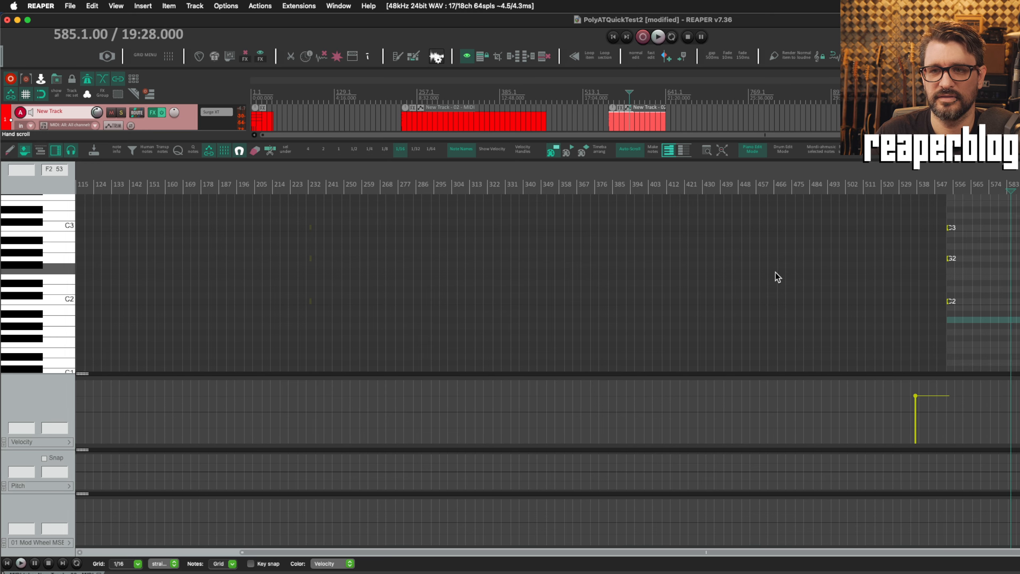
{"action": "scroll", "coordinate": [625, 271], "scroll_direction": "up", "scroll_amount": 5}
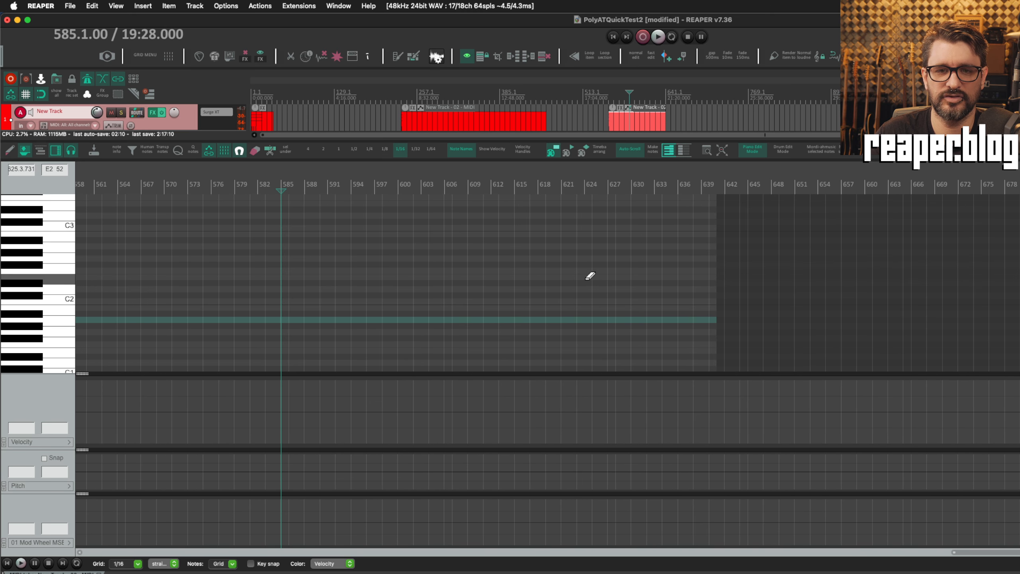
{"action": "scroll", "coordinate": [517, 296], "scroll_direction": "up", "scroll_amount": 2}
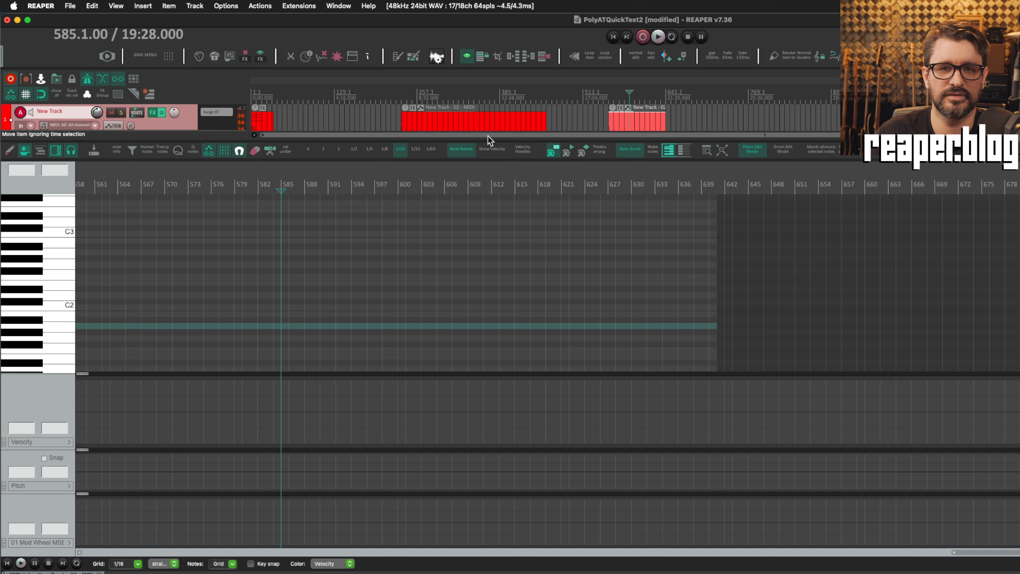
Select the middle MIDI item on the track at 313.1.00 and examine its boundaries in the MIDI editor
{"action": "left_click", "coordinate": [690, 113]}
{"action": "scroll", "coordinate": [688, 121], "scroll_direction": "down", "scroll_amount": 12}
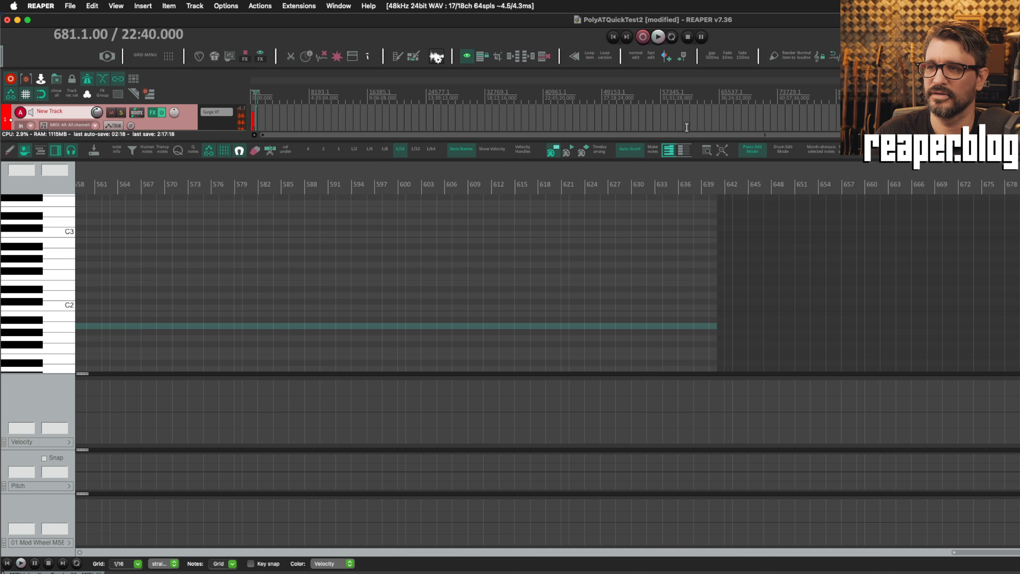
{"action": "scroll", "coordinate": [364, 132], "scroll_direction": "up", "scroll_amount": 10}
{"action": "left_click", "coordinate": [438, 122]}
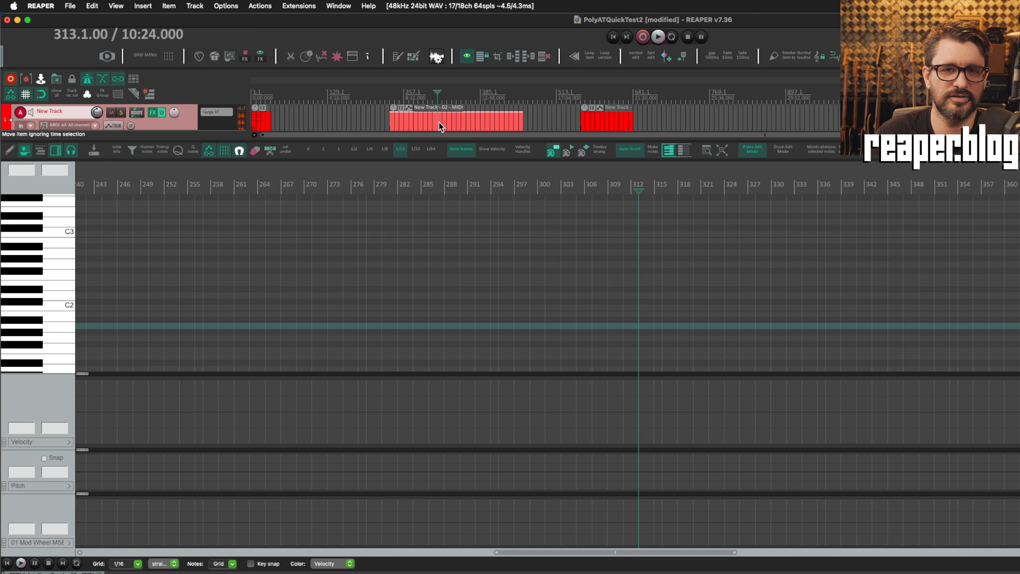
{"action": "scroll", "coordinate": [549, 273], "scroll_direction": "down", "scroll_amount": 5}
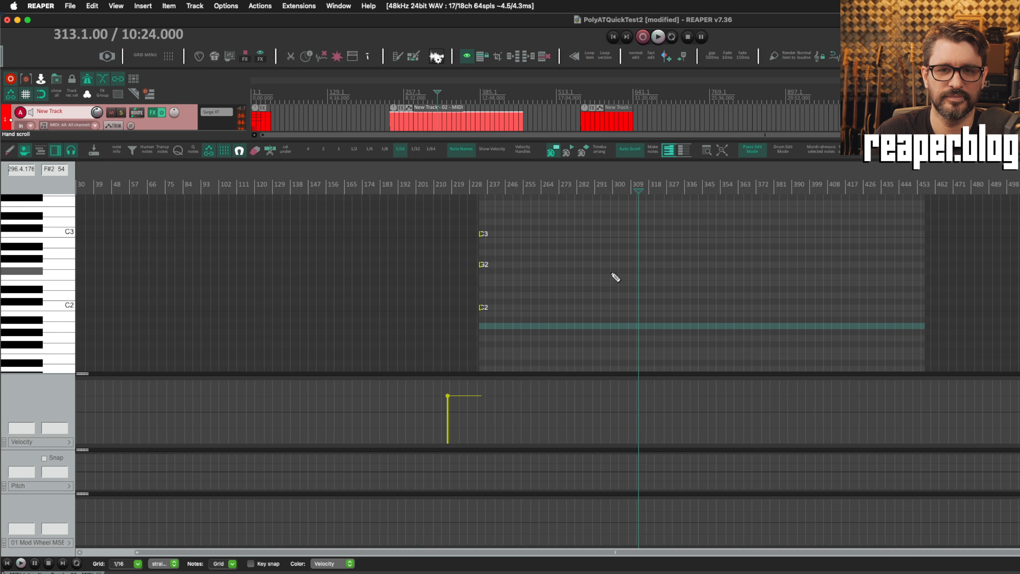
{"action": "scroll", "coordinate": [726, 267], "scroll_direction": "right", "scroll_amount": 5}
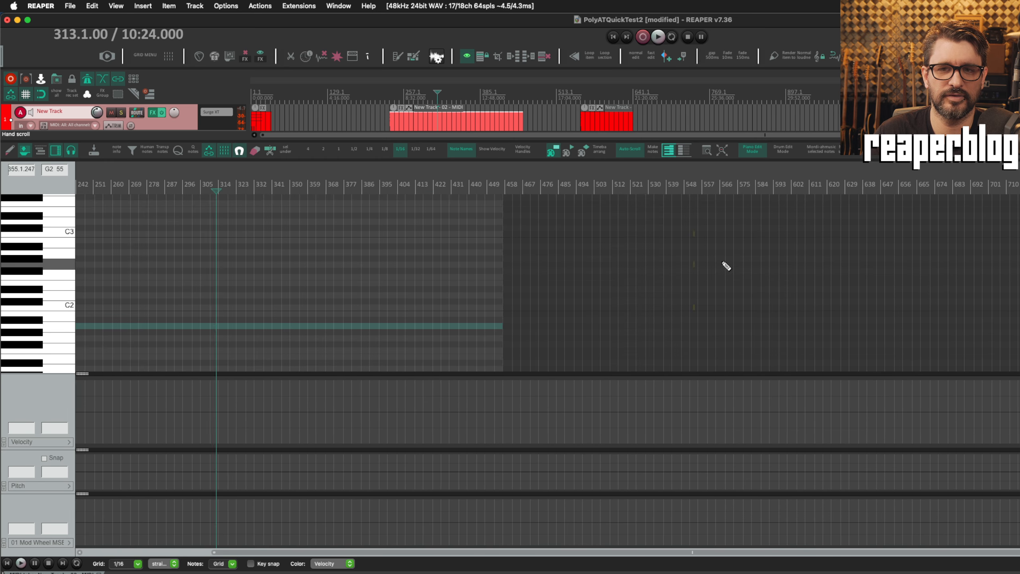
{"action": "scroll", "coordinate": [726, 266], "scroll_direction": "left", "scroll_amount": 5}
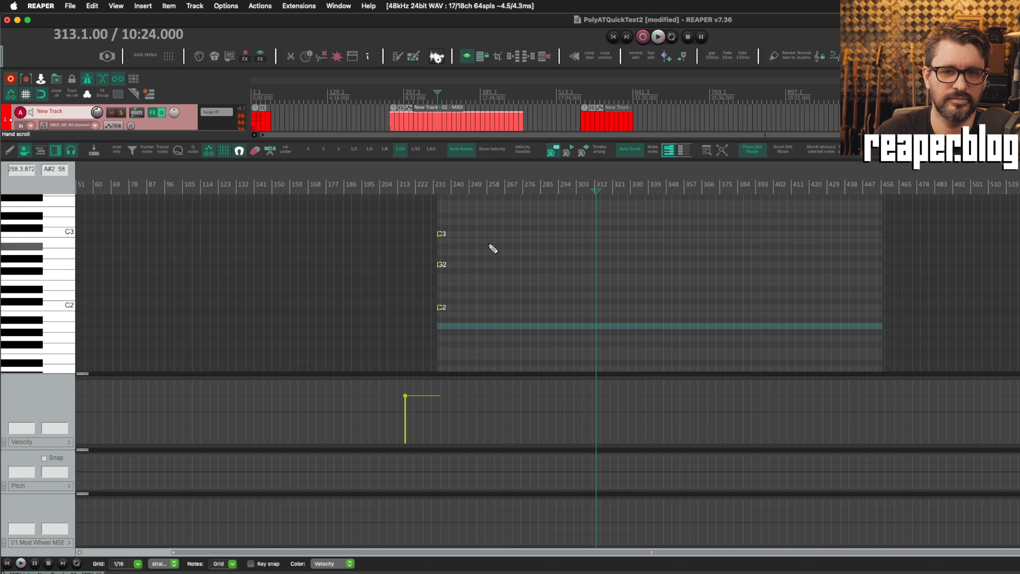